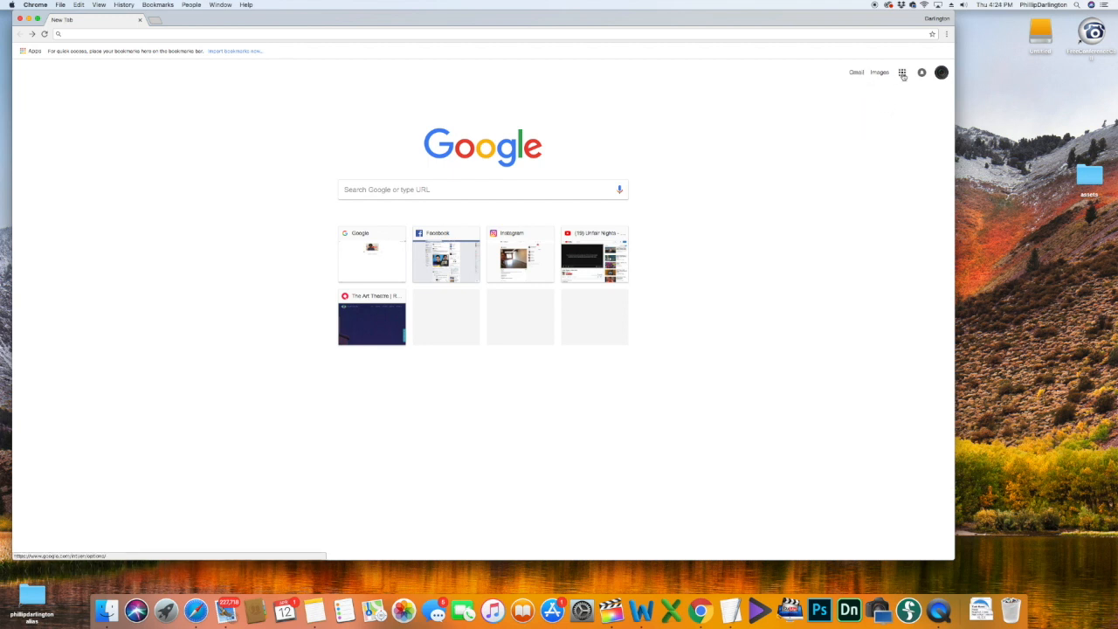
Open Google Docs from the Google apps list and create a blank document
left_click(902, 73)
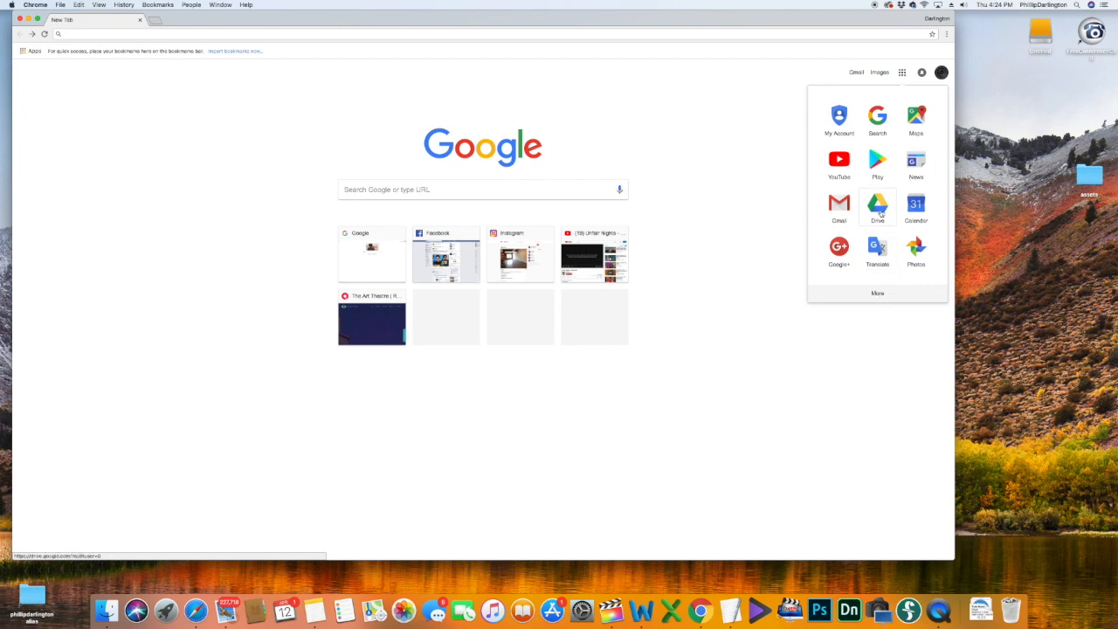
left_click(877, 294)
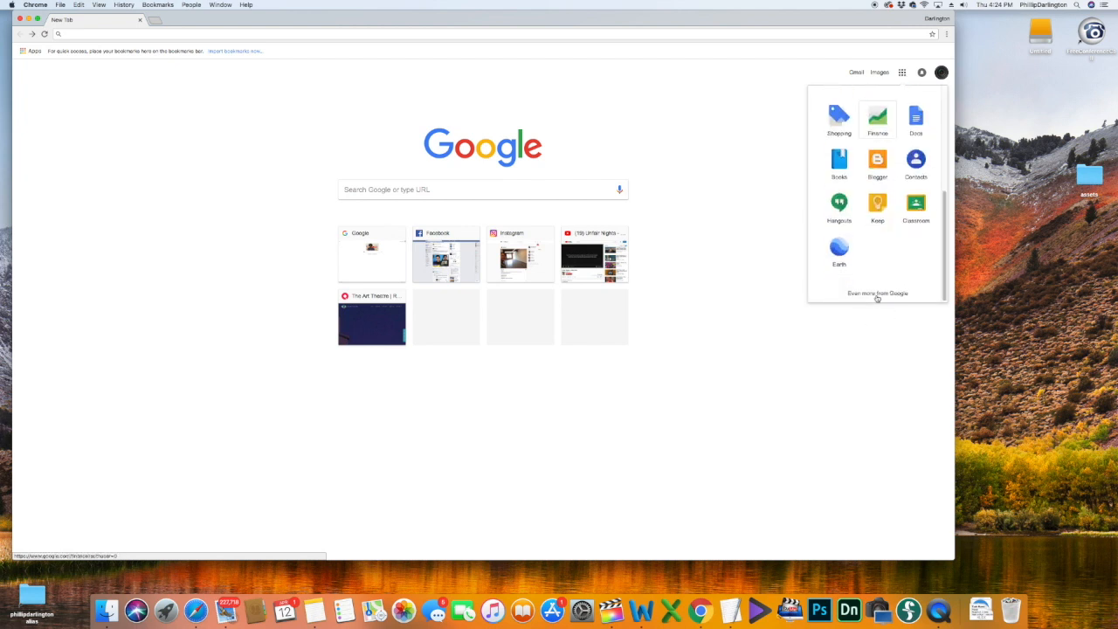
left_click(916, 121)
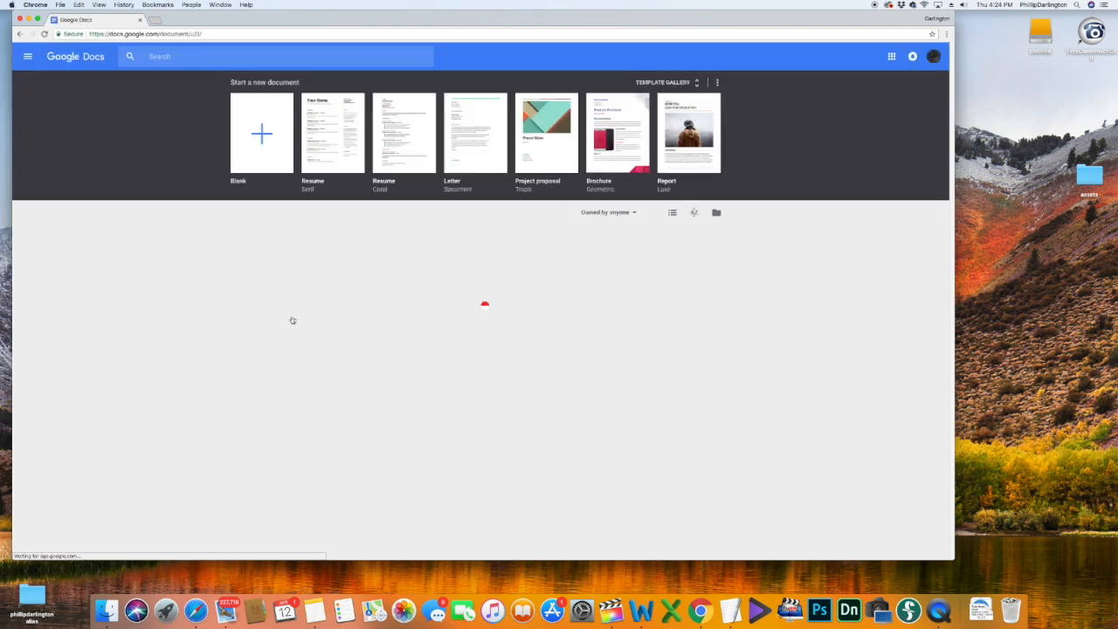
left_click(262, 136)
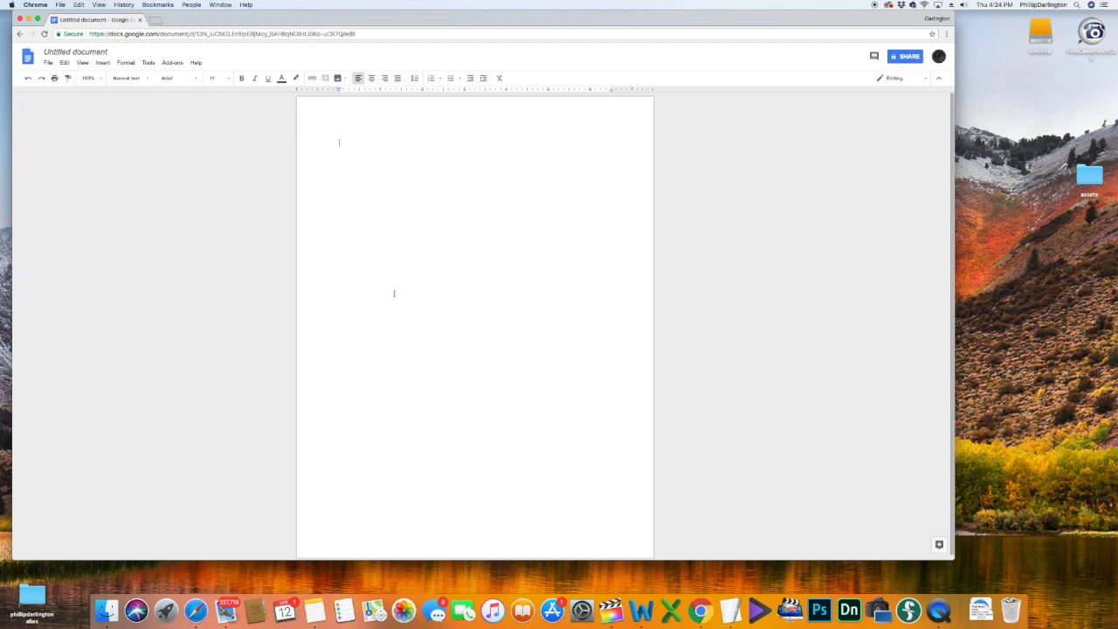
Rename the untitled document as Email Signature
left_click(97, 52)
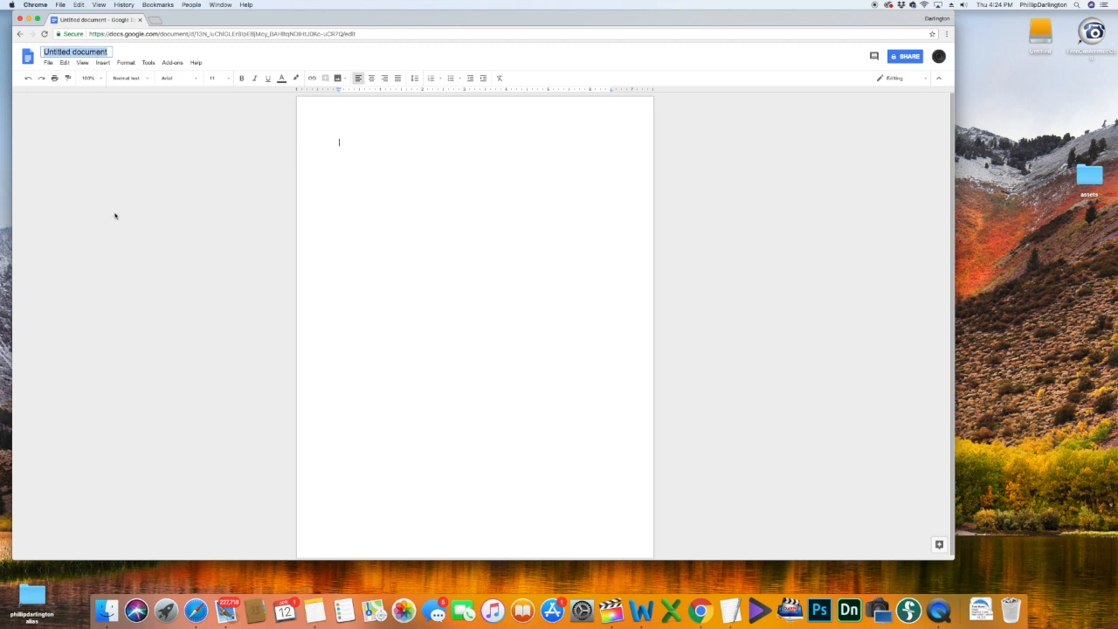
type("Email")
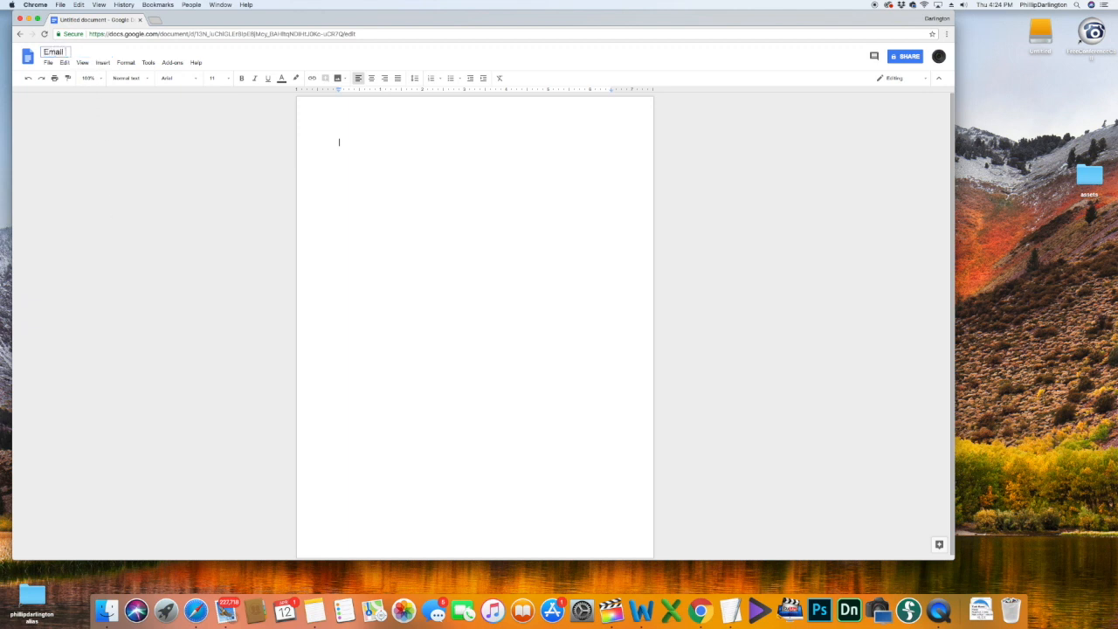
type(" Signature")
key("Return")
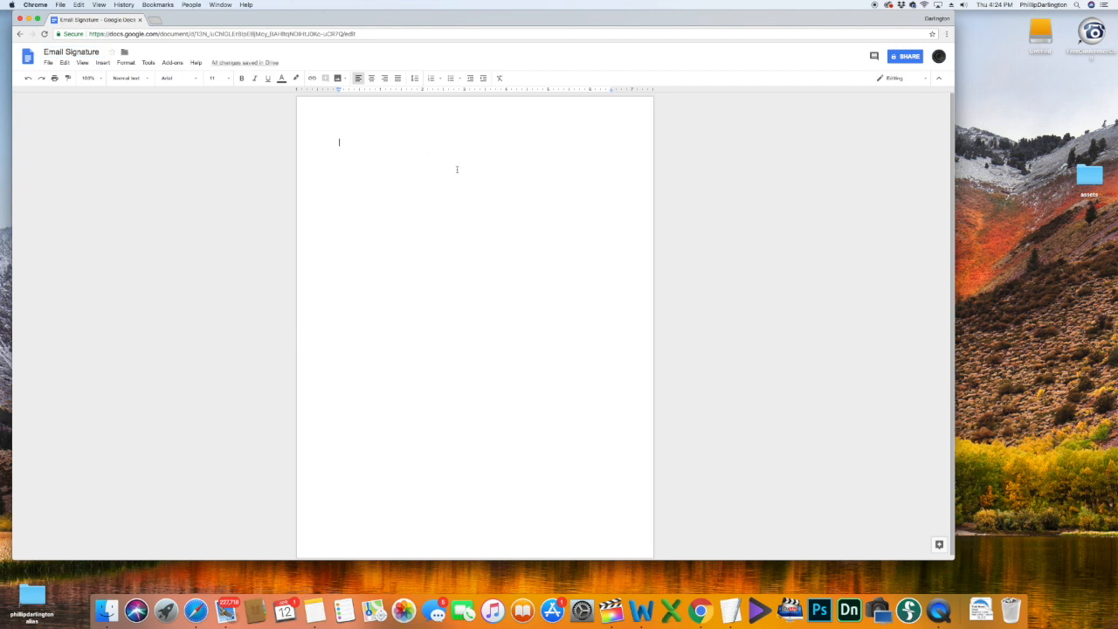
Open the assets folder from the desktop and place its window beside the blank document page
left_click_drag(1089, 178, 1038, 194)
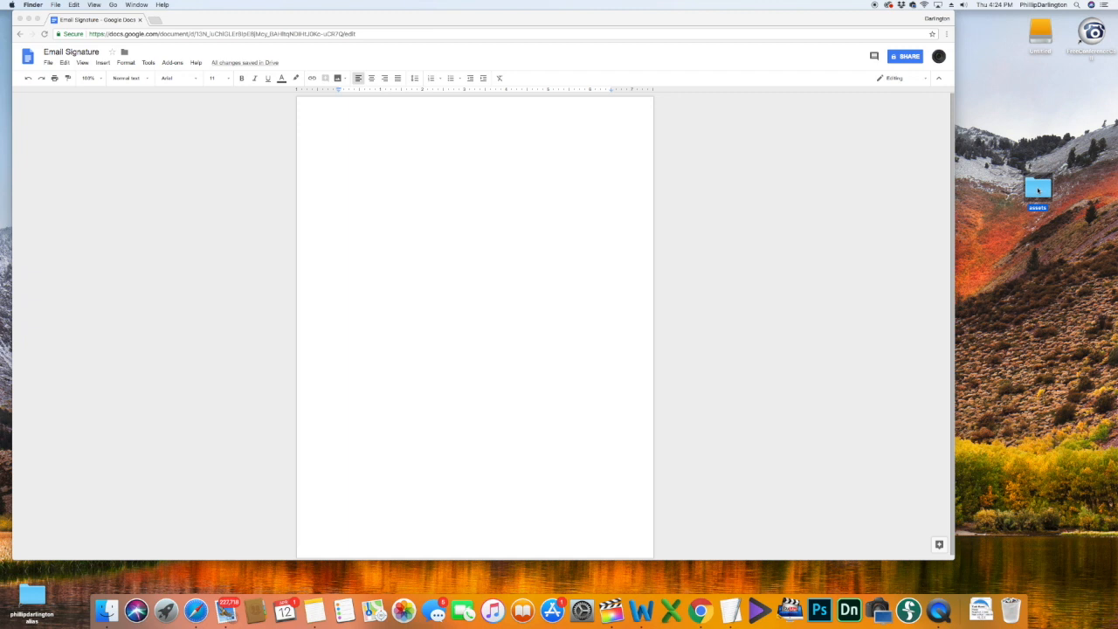
double_click(1038, 190)
left_click_drag(610, 122, 979, 136)
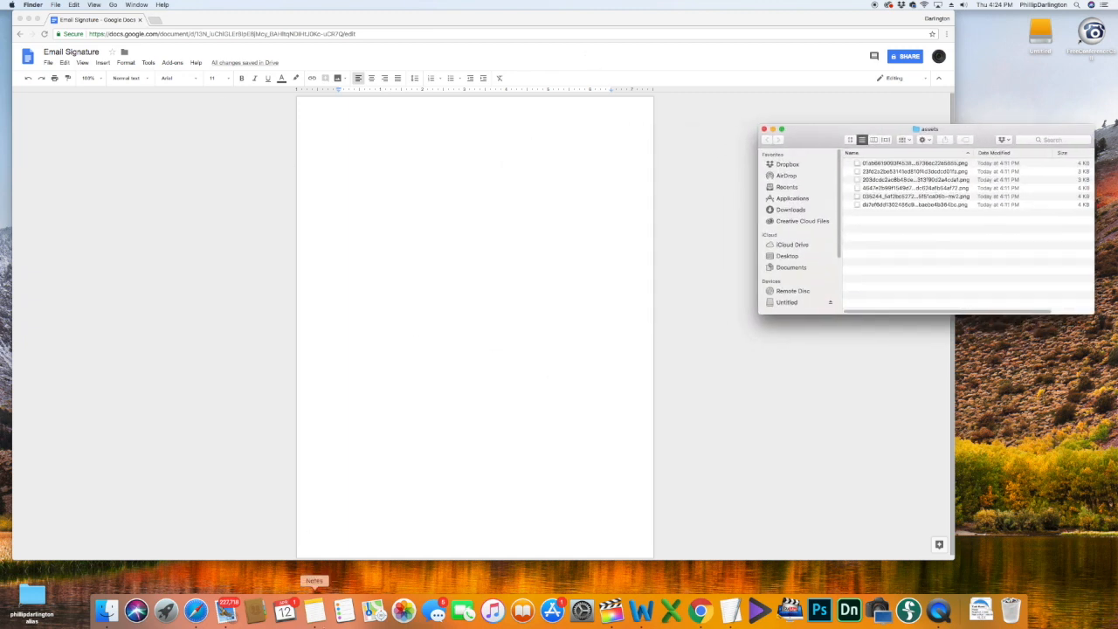
Switch to the portfolio website in Safari and save two social media icons from its footer to the desktop
left_click(196, 610)
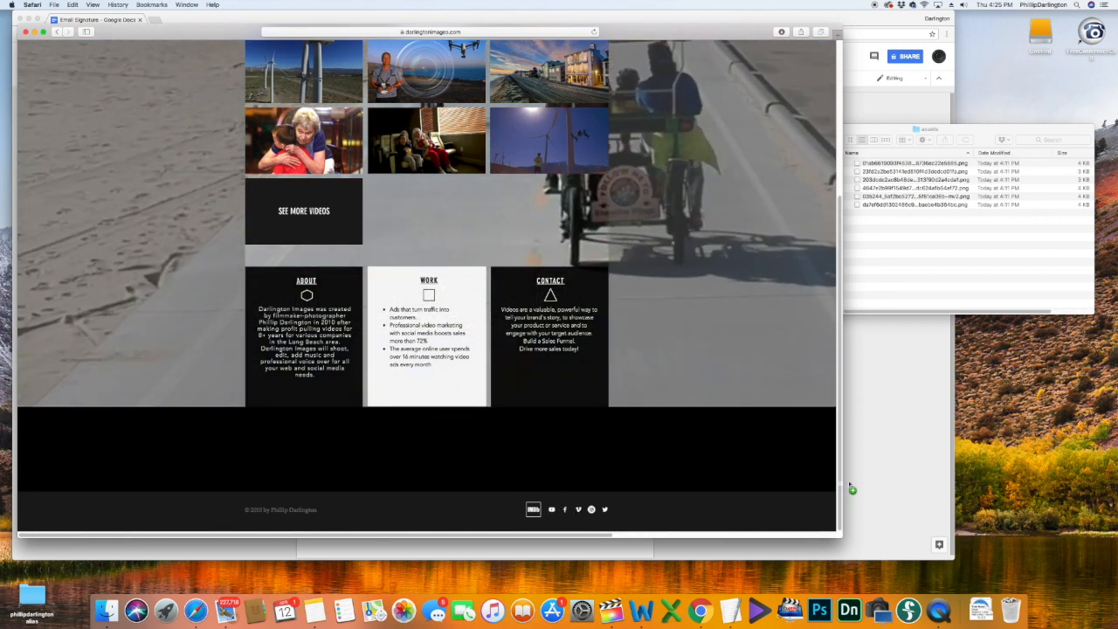
left_click_drag(1038, 444, 1036, 445)
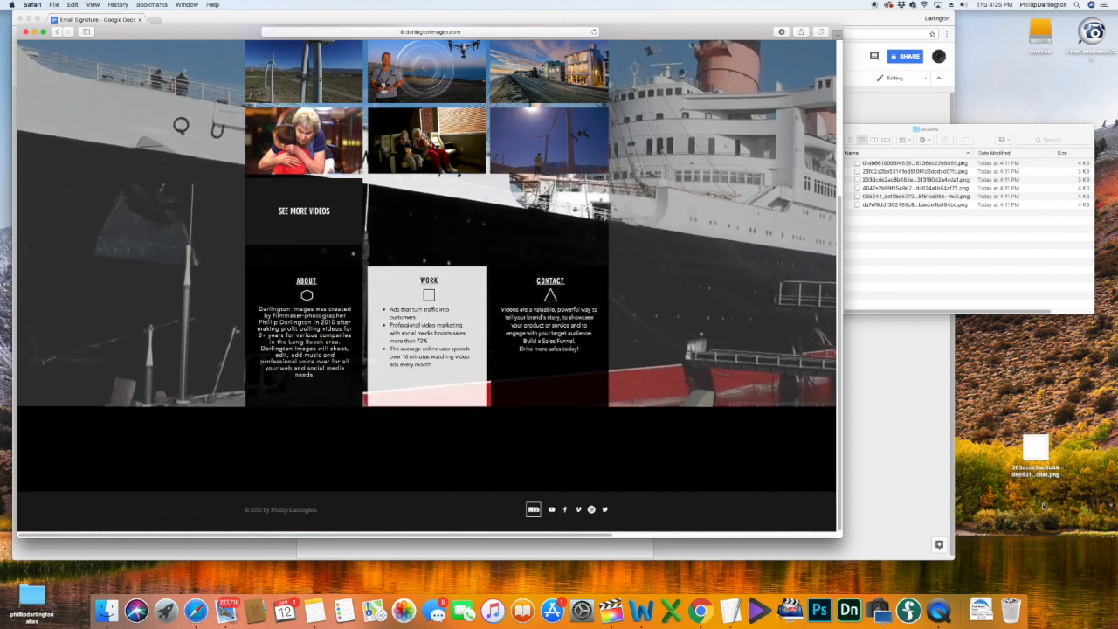
left_click_drag(1043, 506, 1043, 506)
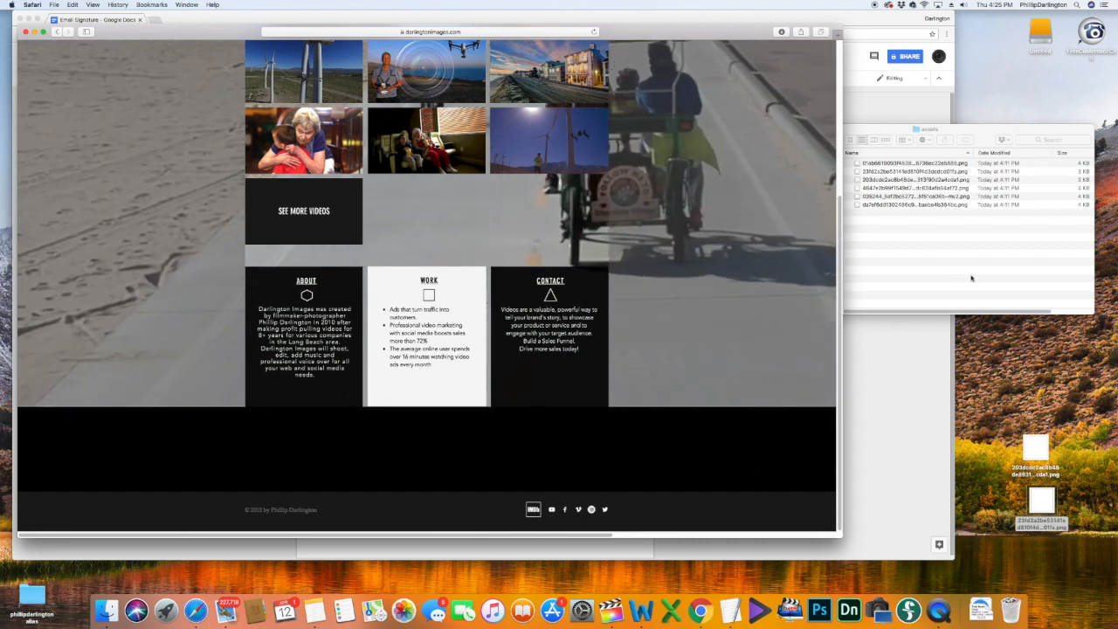
Move the two saved icon PNG files from the desktop to the trash
left_click(1038, 449, "shift")
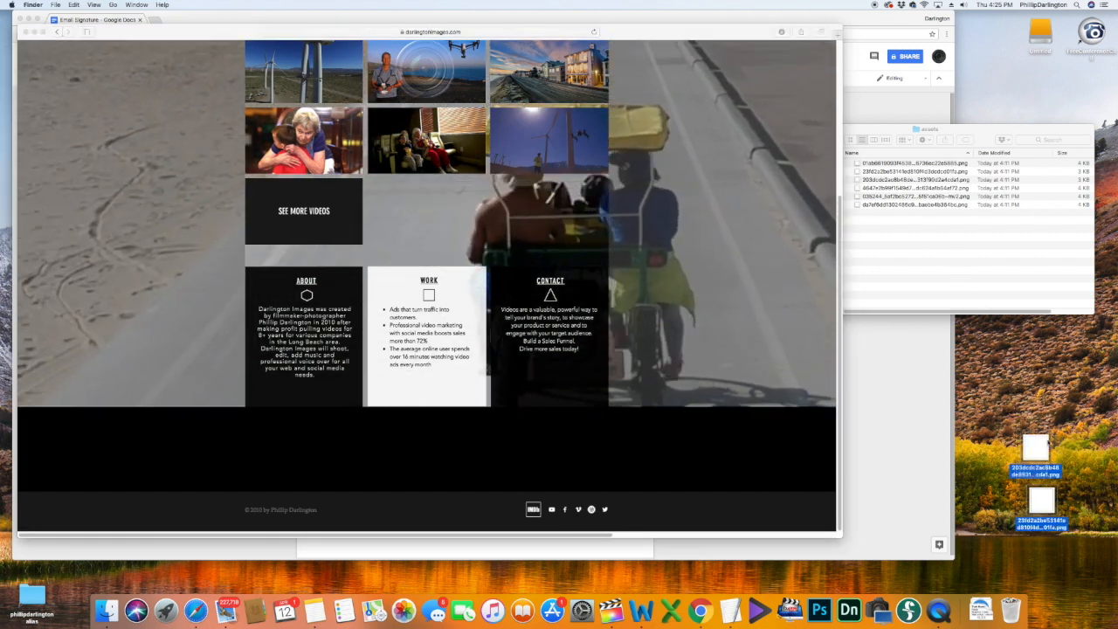
right_click(1039, 450)
left_click(972, 425)
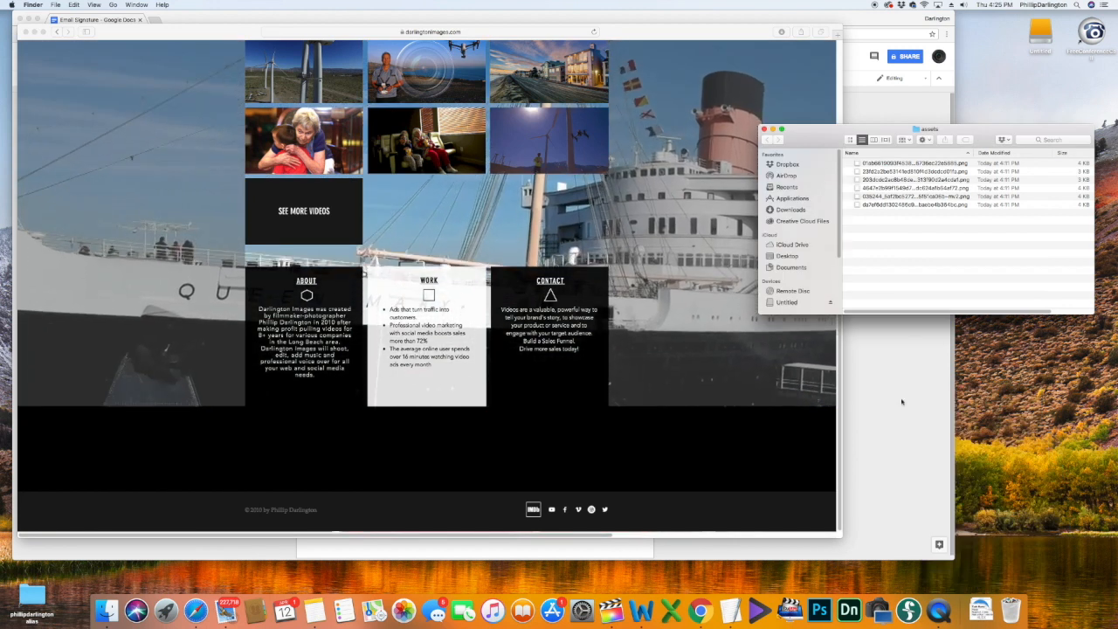
Return to the assets folder, select all the icon PNG files and open them in Photoshop
left_click(904, 377)
left_click(1006, 275)
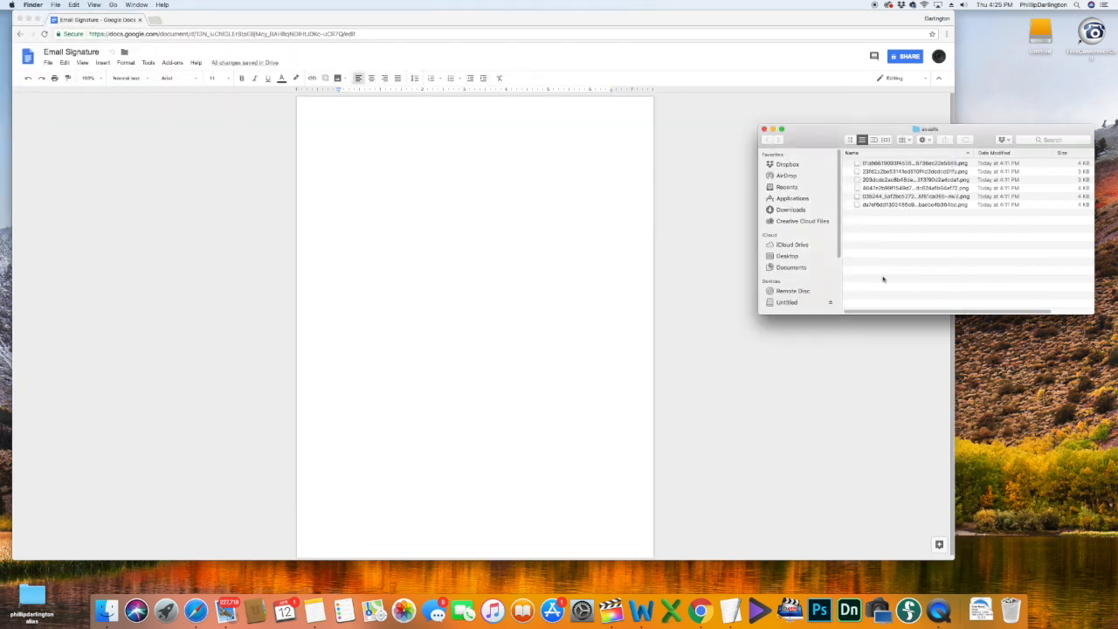
key("super+a")
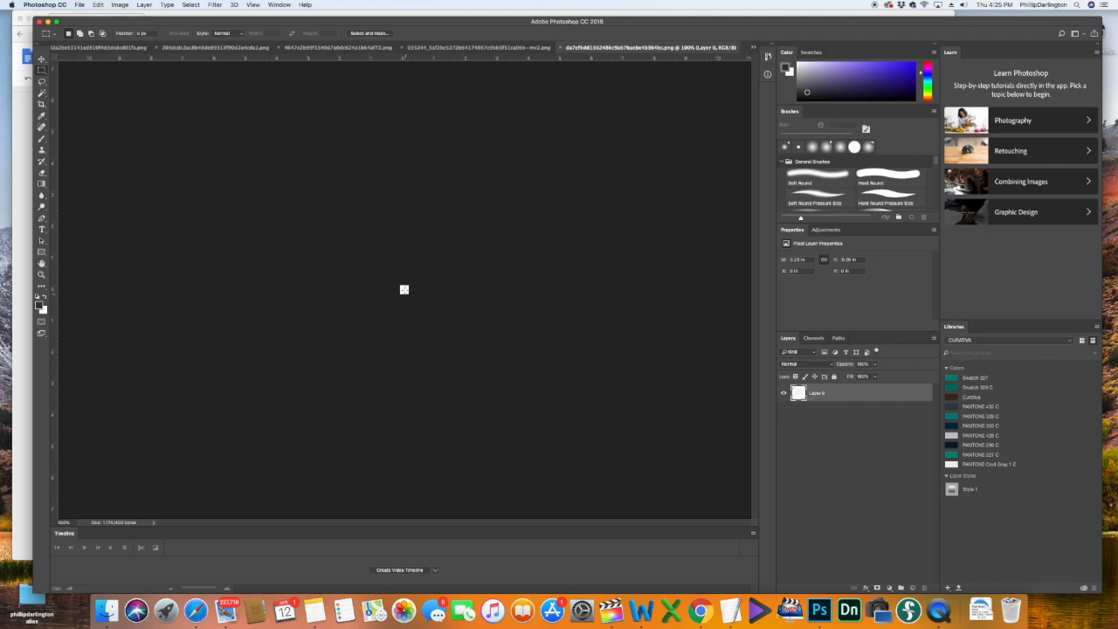
Invert the colours of the white Instagram icon with the Invert adjustment
key("super+equal")
key("super+equal")
key("super+equal")
key("super+equal")
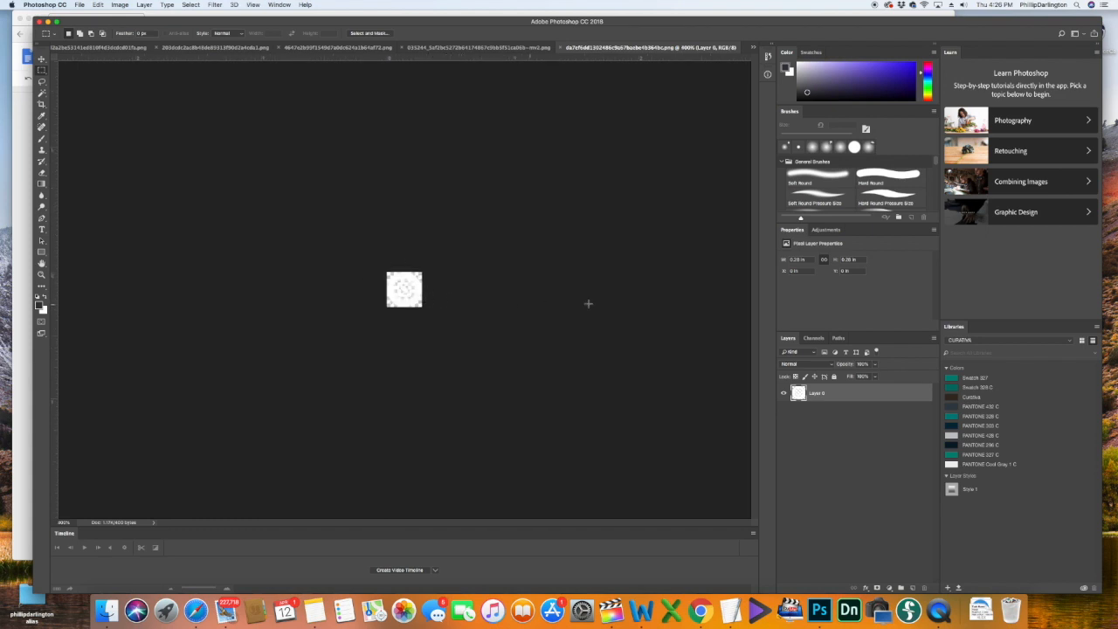
left_click(120, 6)
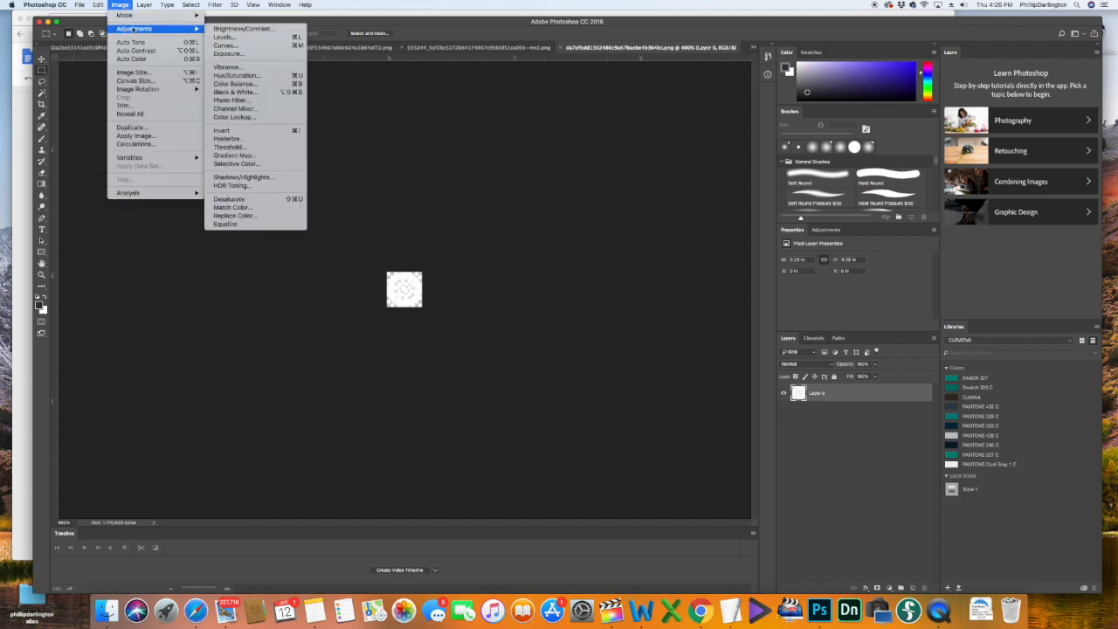
left_click(227, 131)
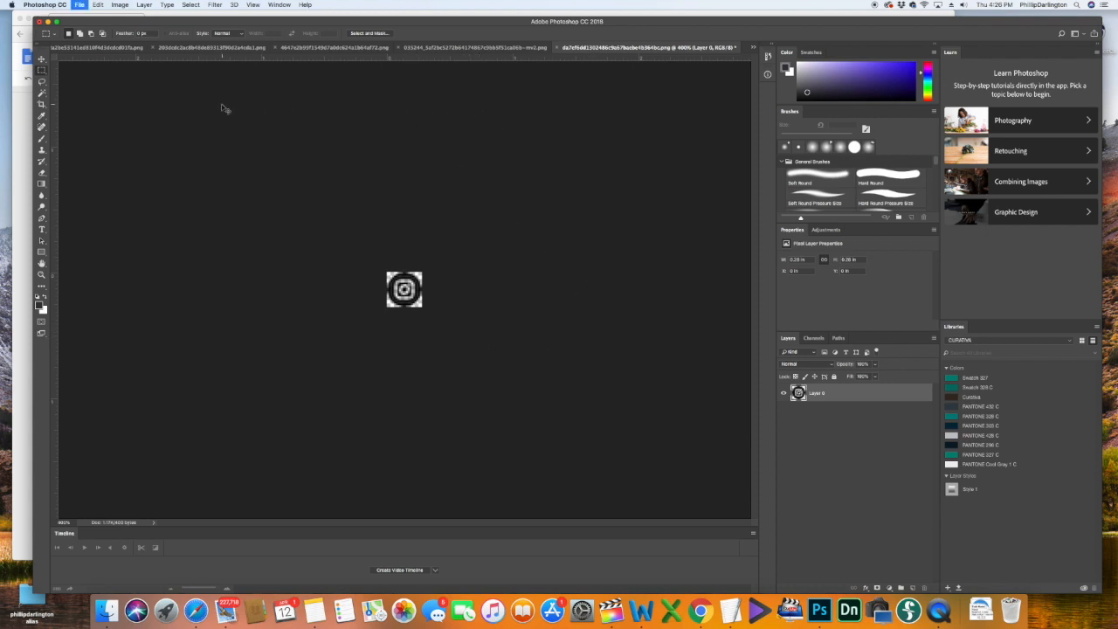
Close the inverted Instagram icon and apply the Invert adjustment to the next open icon image
left_click(562, 48)
left_click(154, 7)
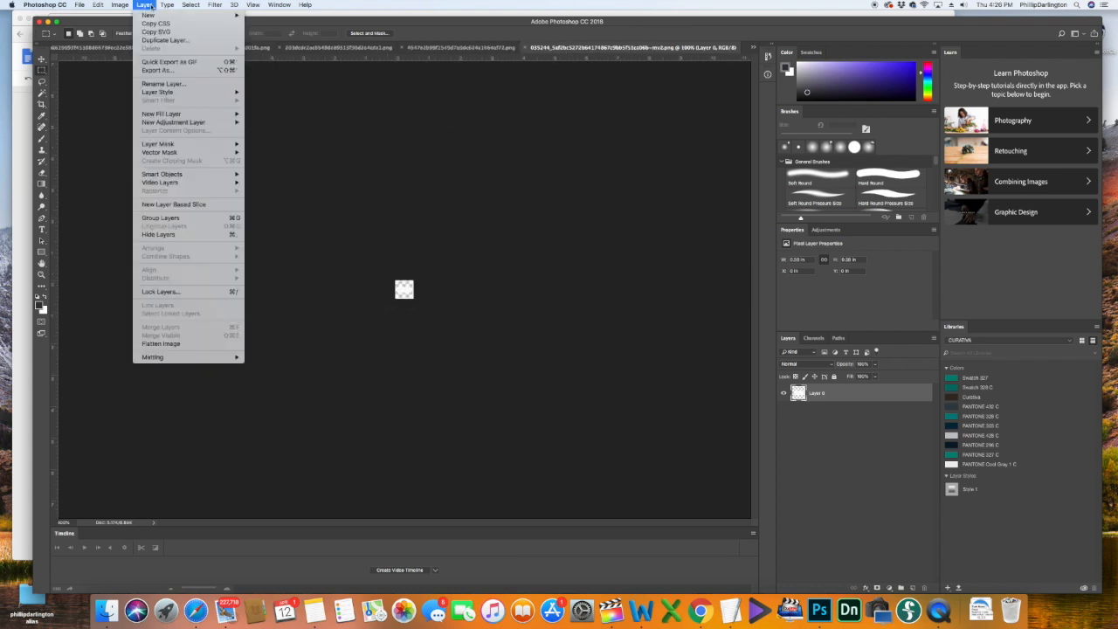
mouse_move(120, 5)
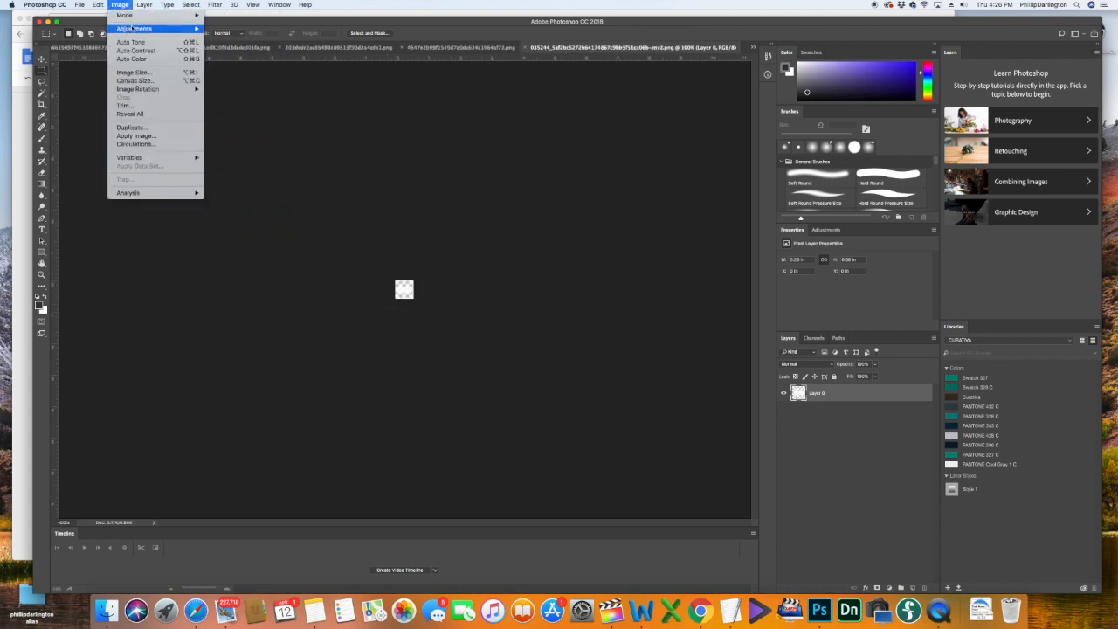
mouse_move(140, 29)
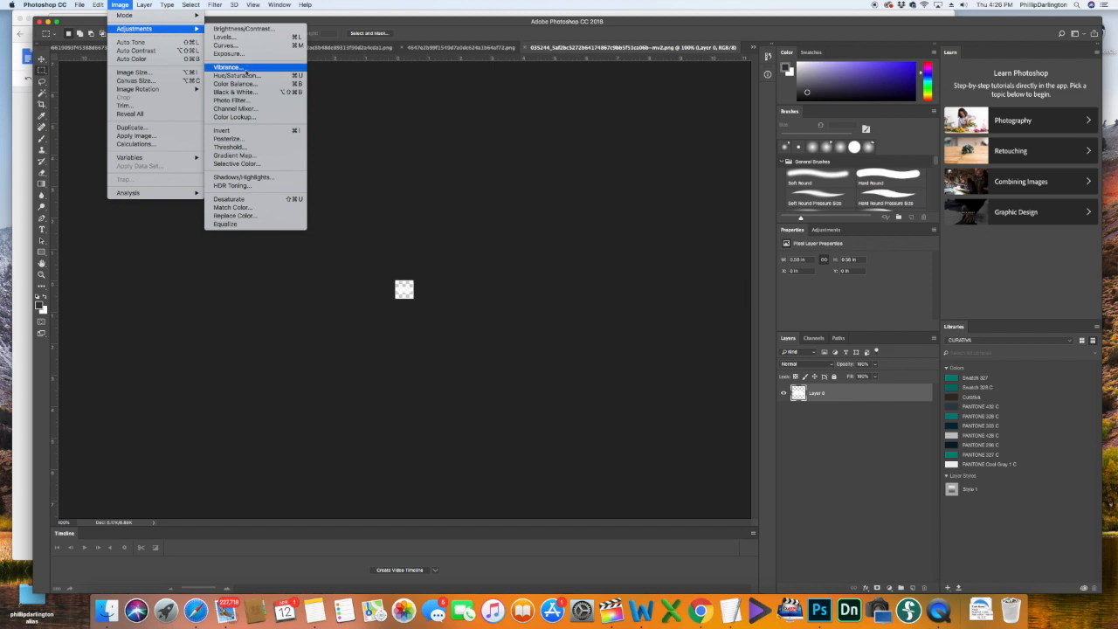
left_click(242, 132)
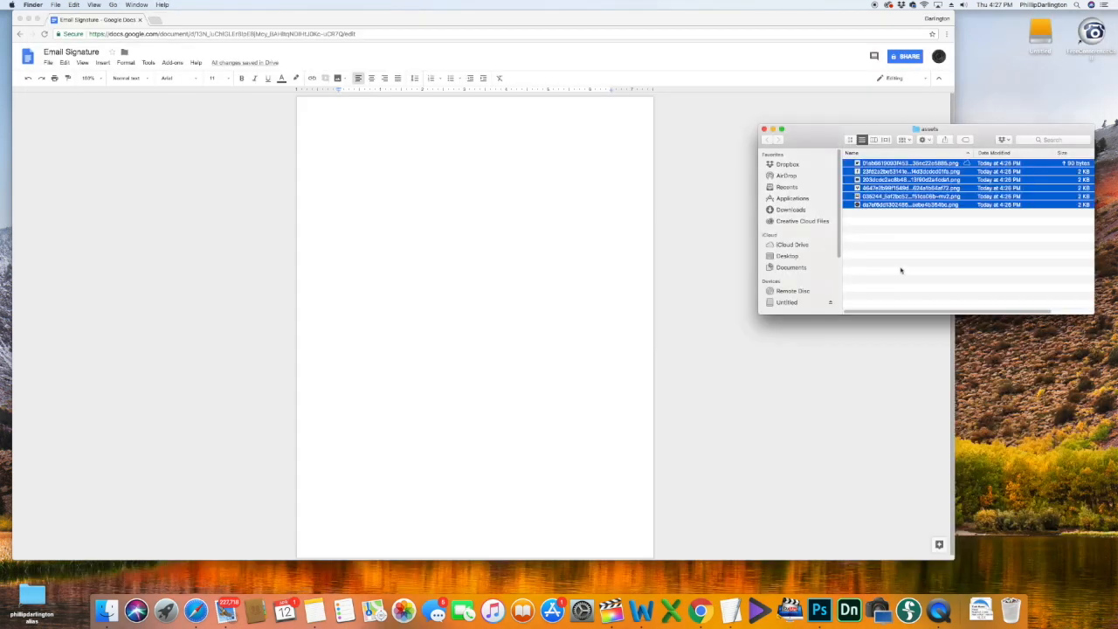
Deselect the files in the assets folder, switch to the softicons.com page in Safari and enlarge its window over the document
left_click(897, 273)
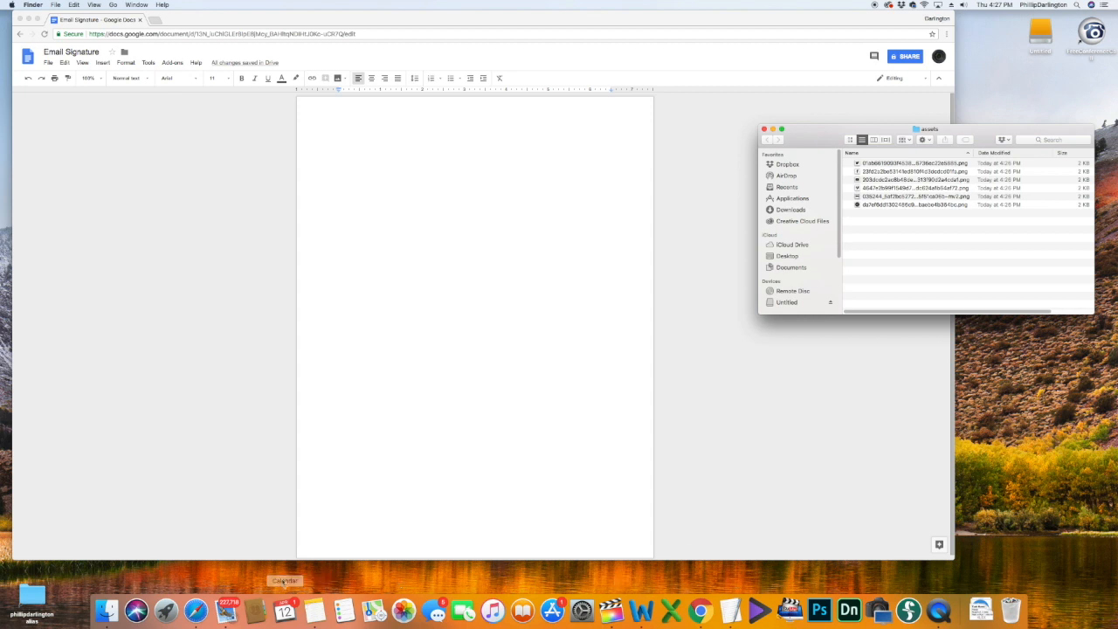
left_click(196, 609)
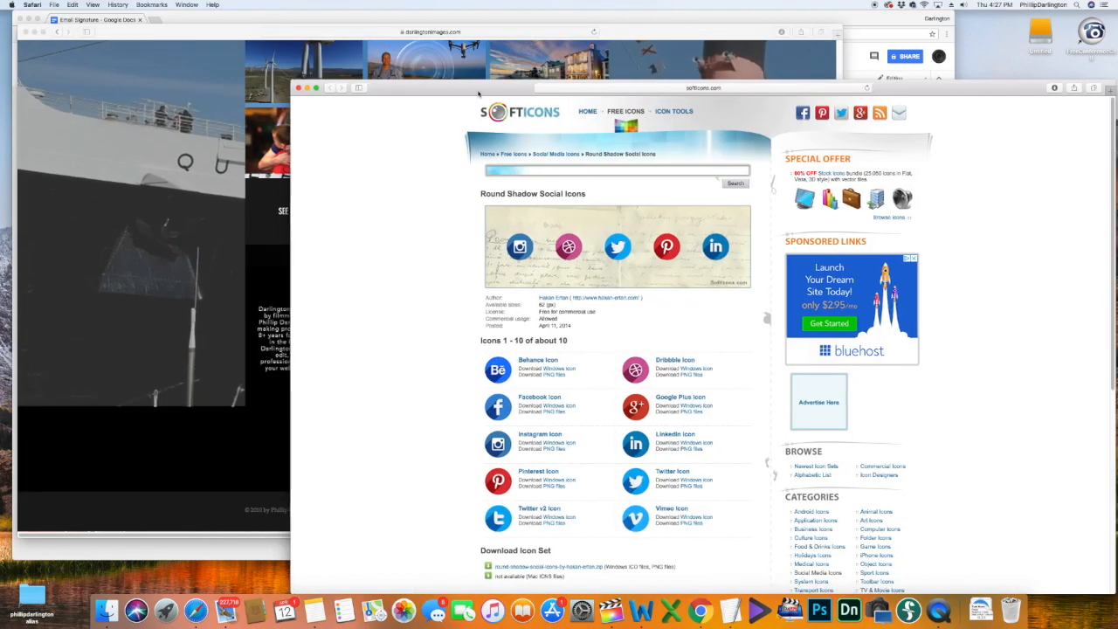
left_click_drag(487, 77, 210, 18)
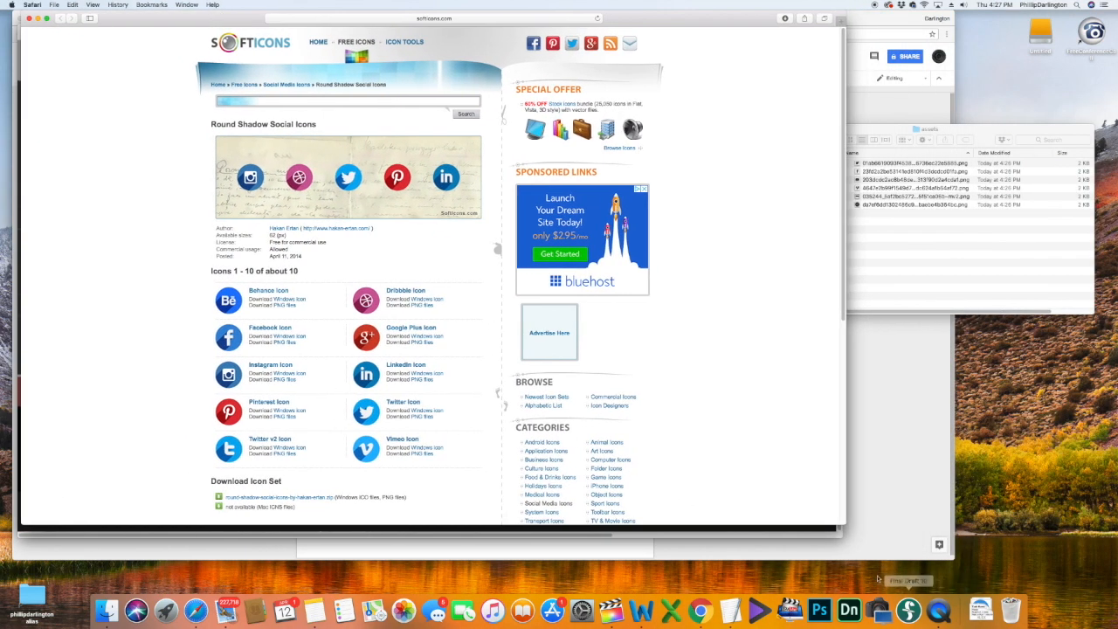
left_click_drag(841, 526, 864, 560)
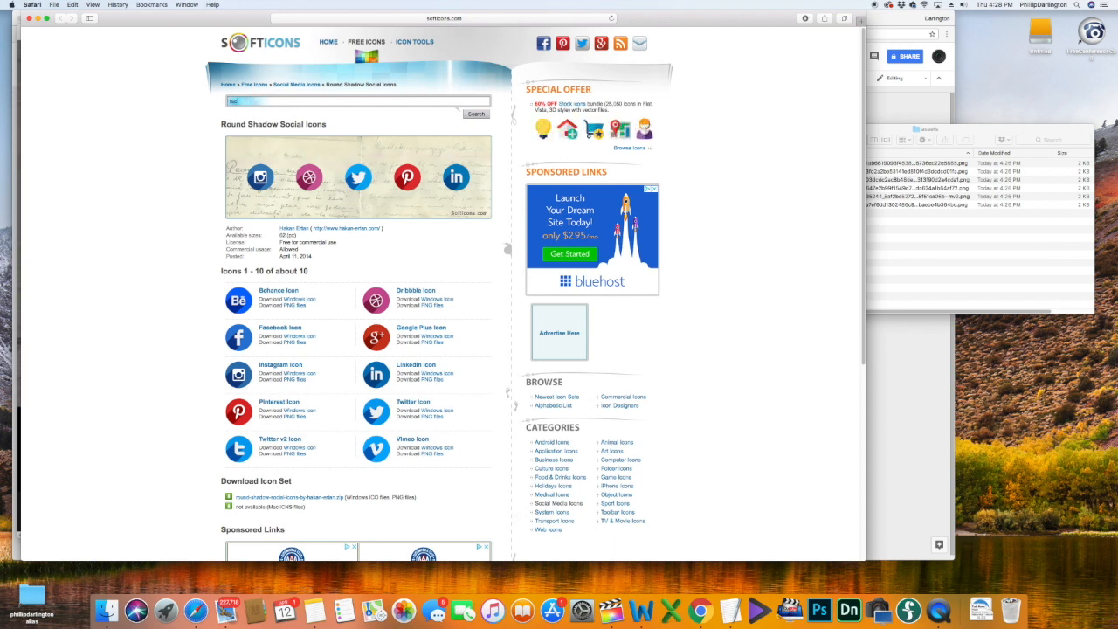
Search softicons.com for "facebook" and look through the icon styles on offer
type("ok")
key("Return")
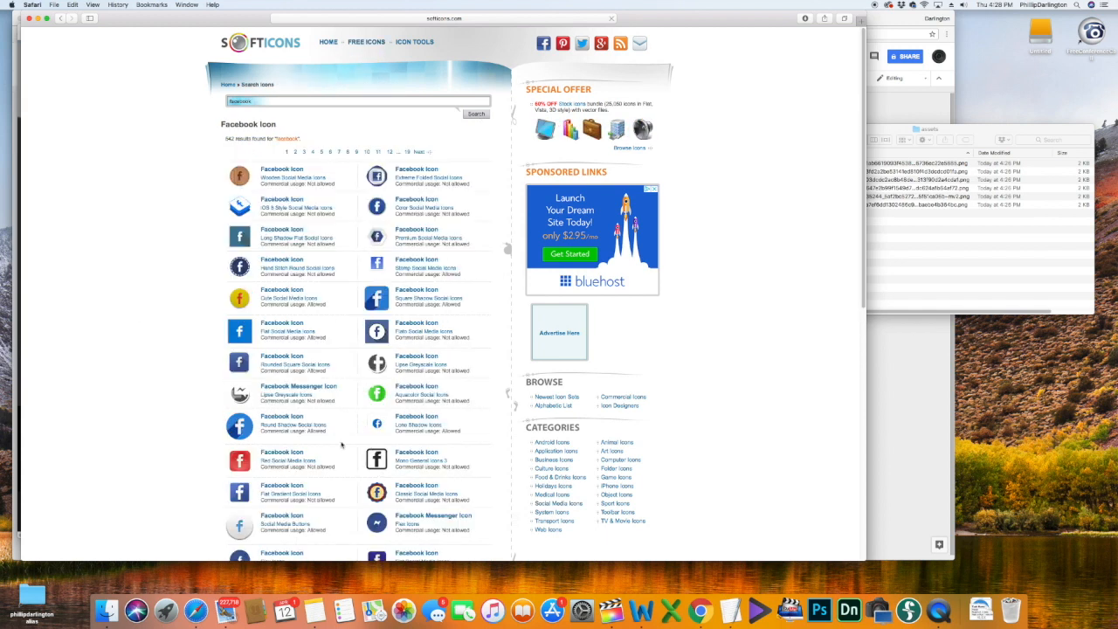
scroll(342, 446, "down", 5)
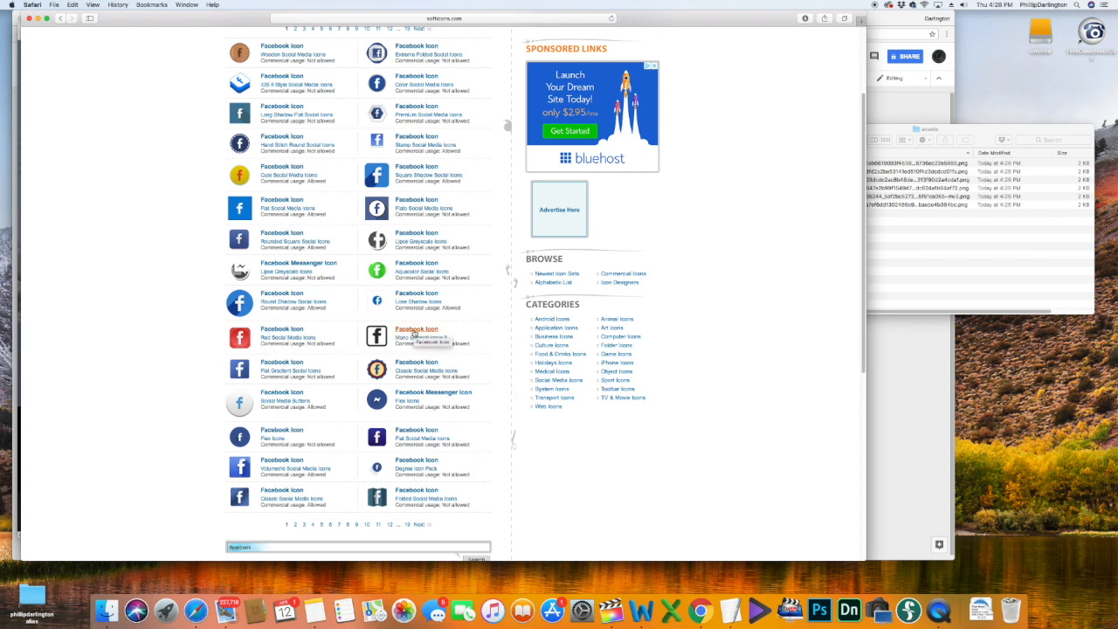
scroll(321, 428, "down", 5)
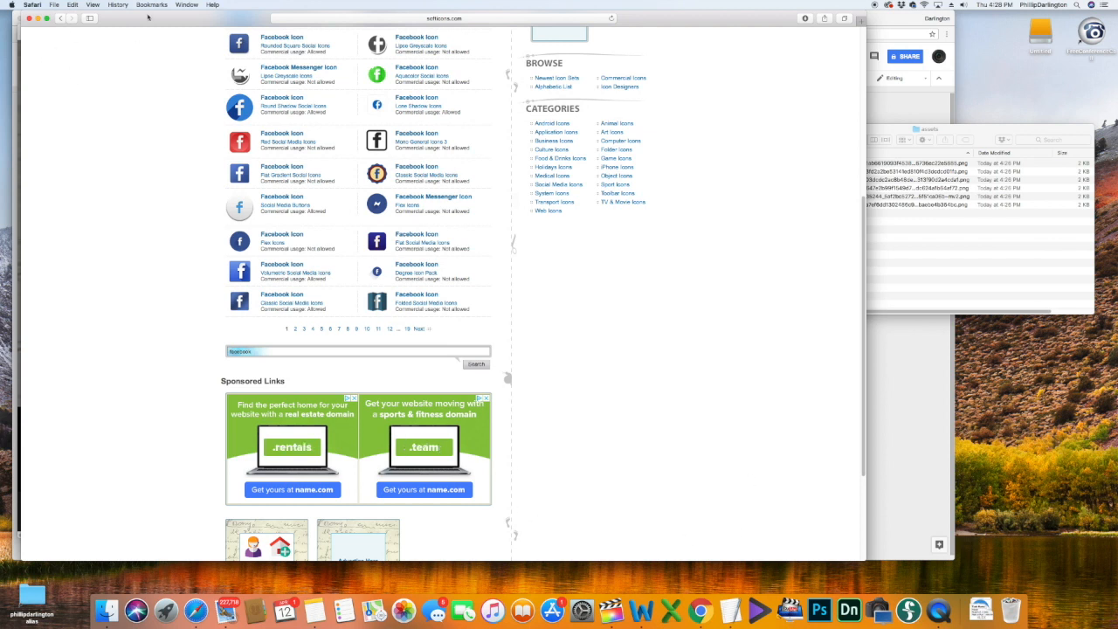
Review the portfolio website's header and footer social icons, then return to the Facebook icon results on softicons.com
left_click_drag(148, 17, 177, 52)
left_click(38, 148)
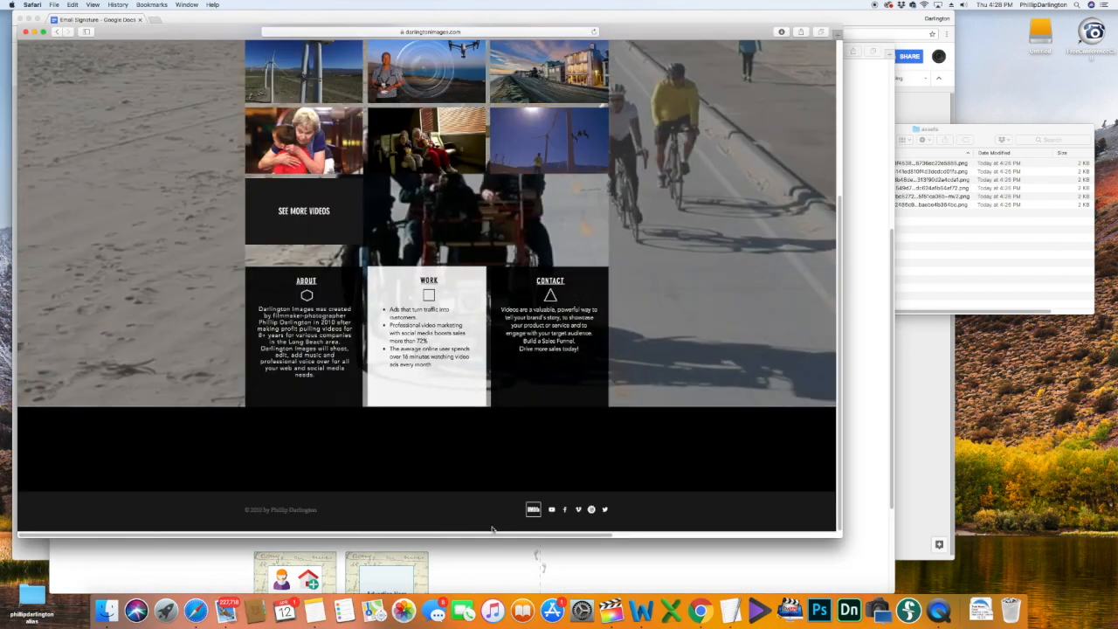
scroll(515, 480, "up", 5)
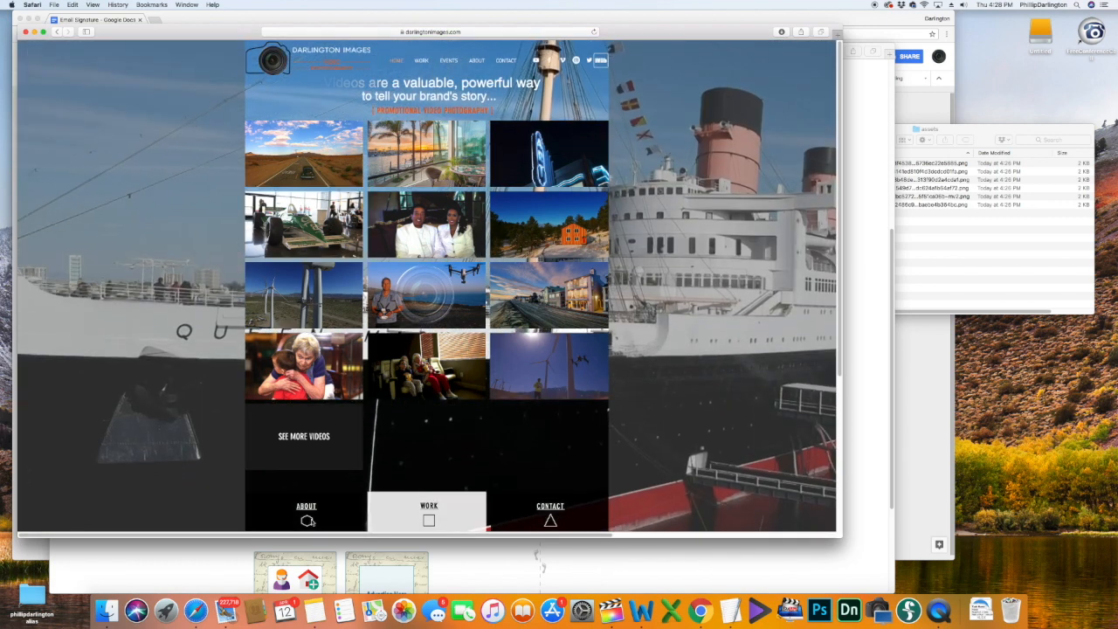
scroll(442, 452, "down", 5)
scroll(441, 454, "up", 4)
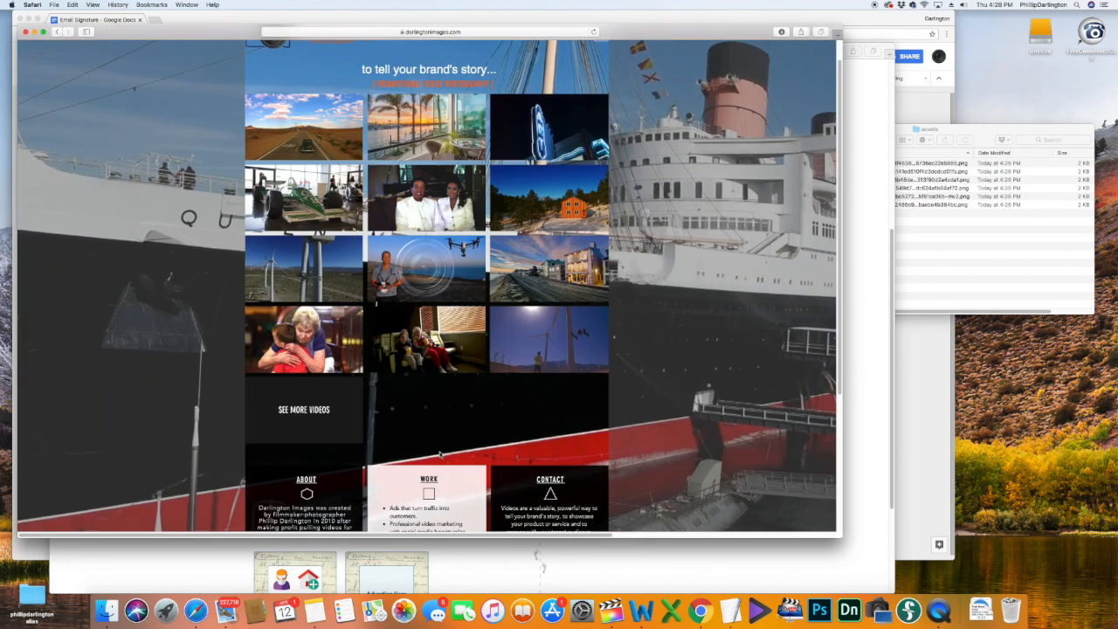
scroll(441, 453, "up", 1)
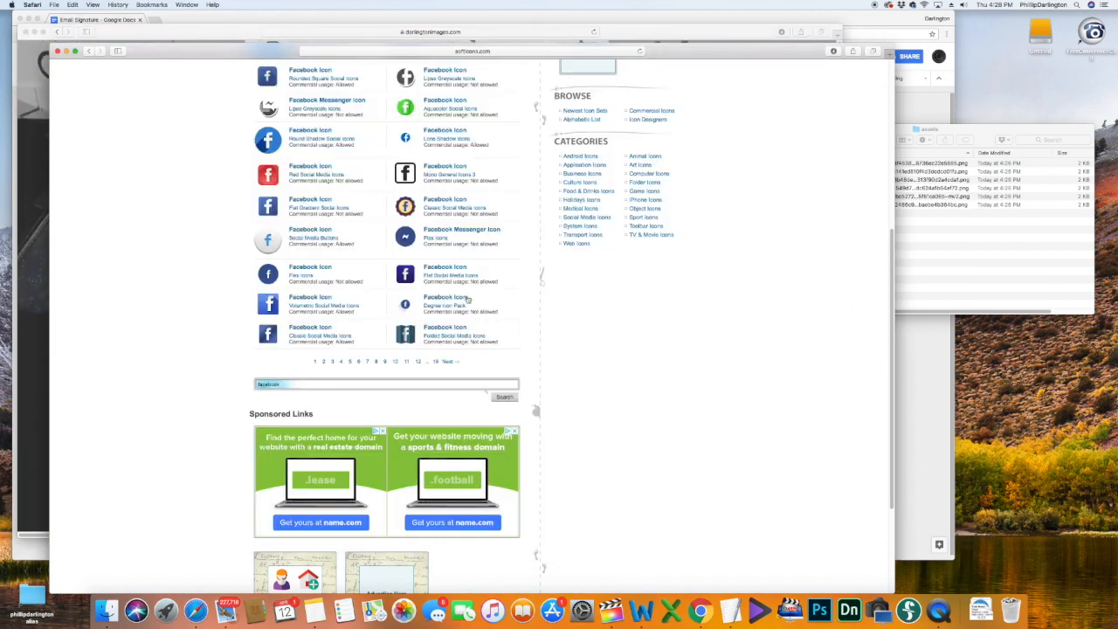
scroll(367, 302, "up", 5)
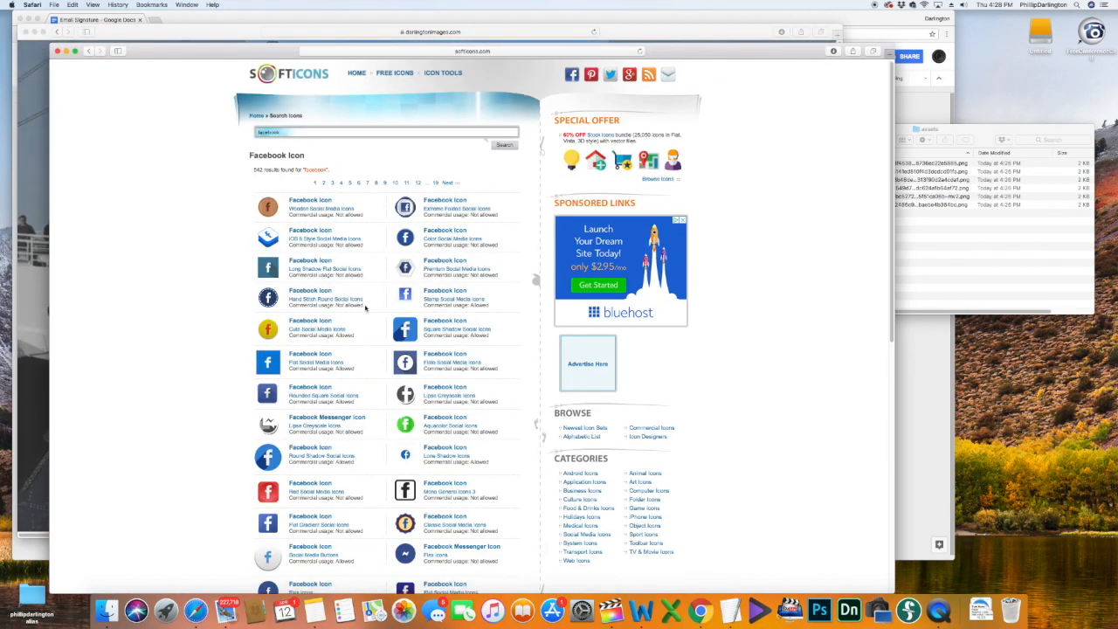
Browse further Facebook icon results on softicons.com and compare them with the social icons in the portfolio website's header and footer
scroll(365, 308, "down", 5)
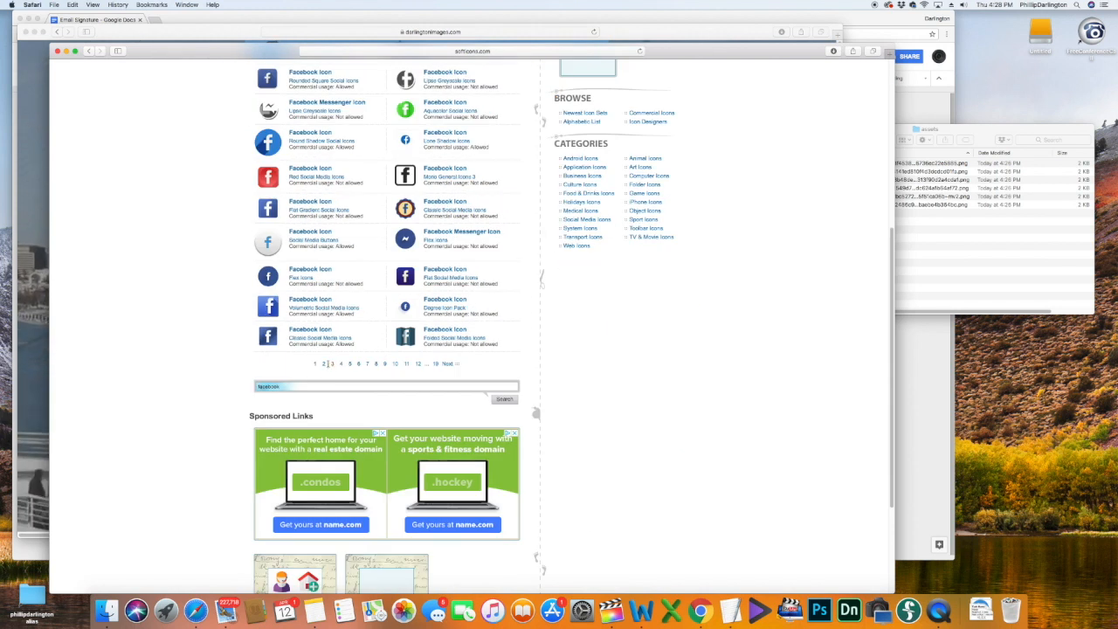
left_click(447, 364)
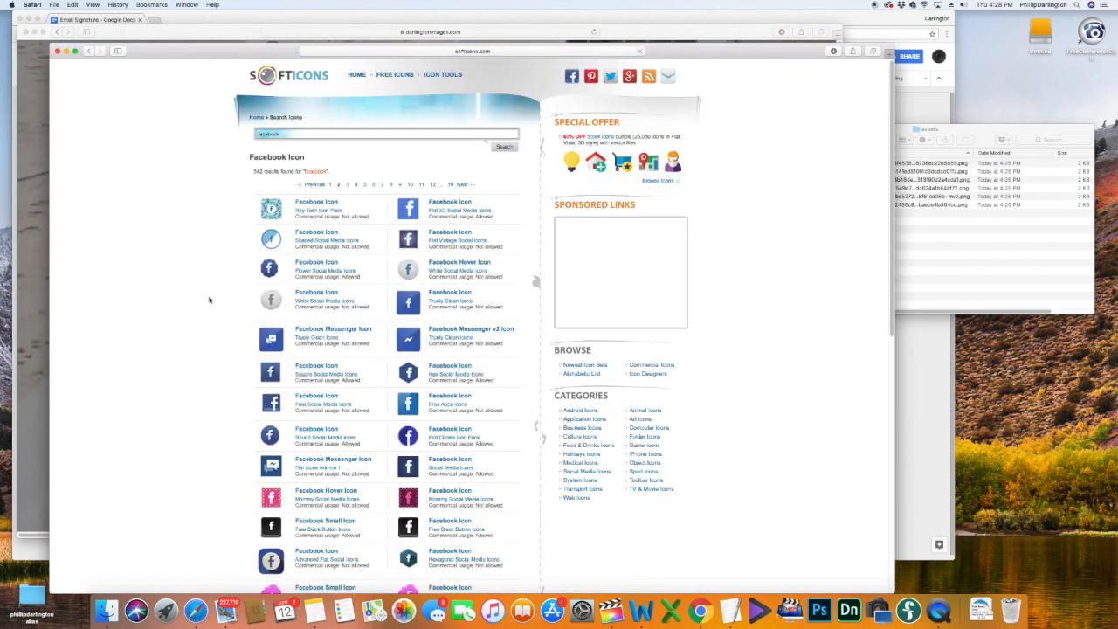
scroll(206, 302, "down", 1)
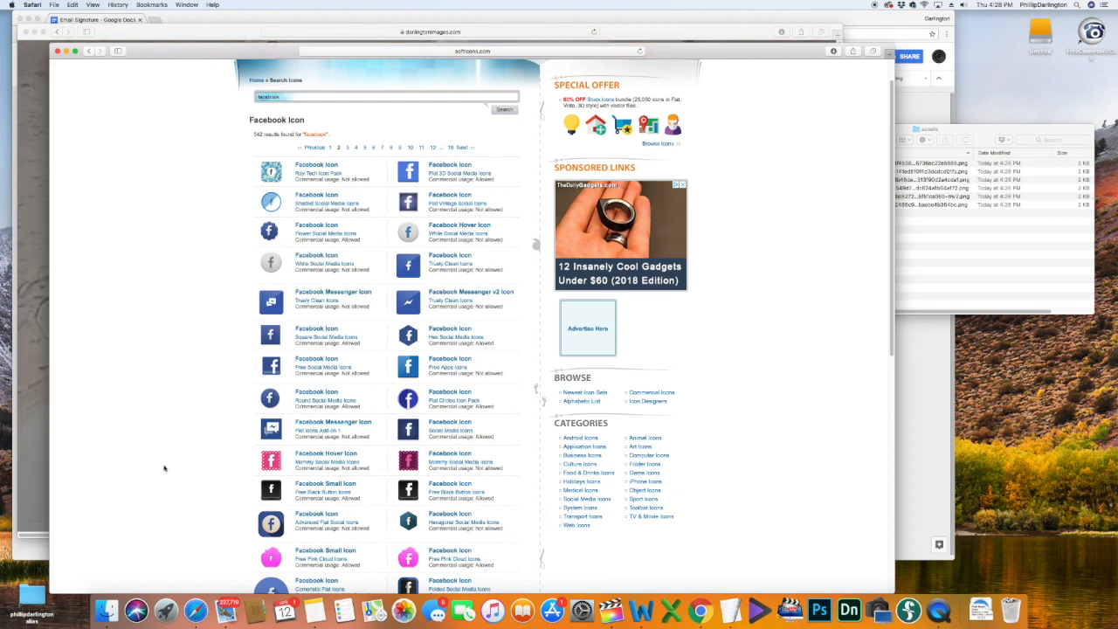
left_click(41, 489)
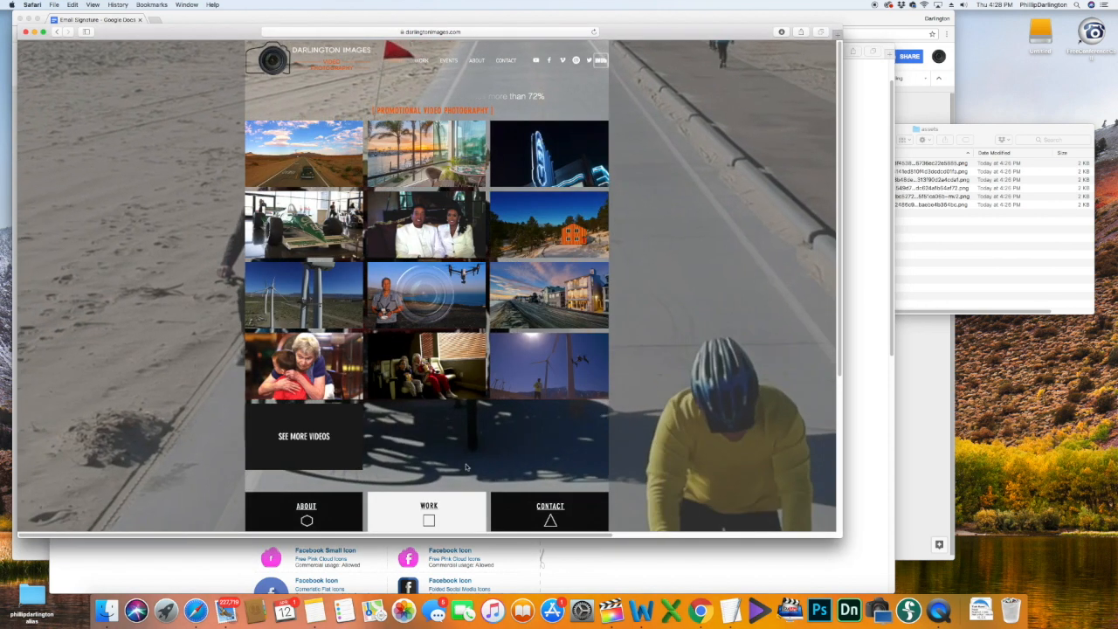
scroll(784, 403, "down", 5)
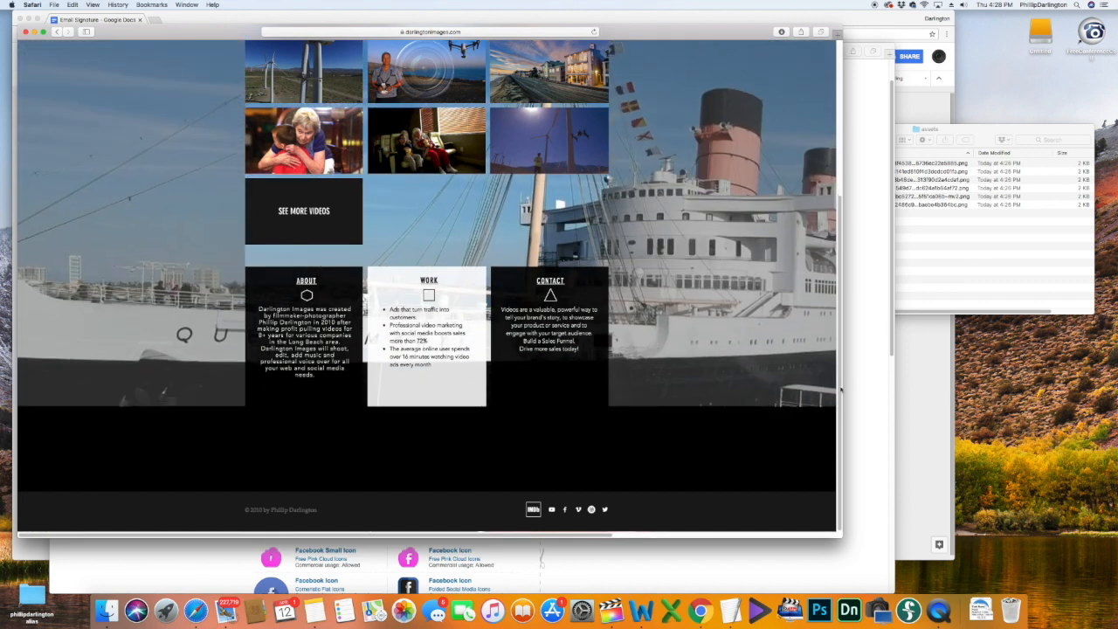
scroll(225, 337, "down", 4)
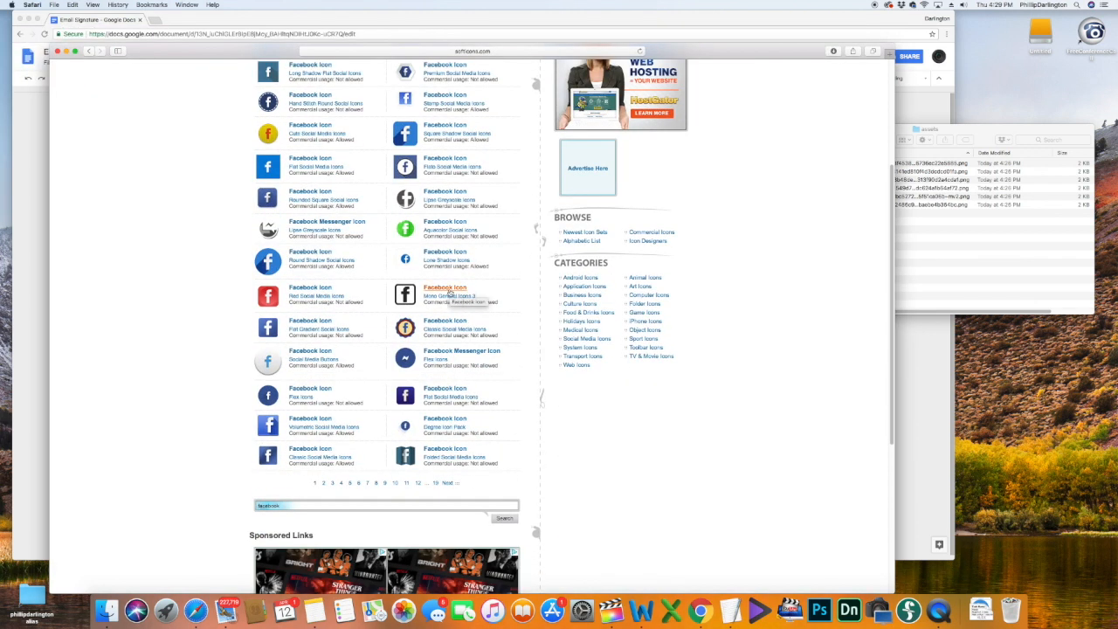
Save the 48x48 px PNG of the black square-framed Facebook icon to Downloads and move facebook-2.png into the assets folder
left_click(445, 287)
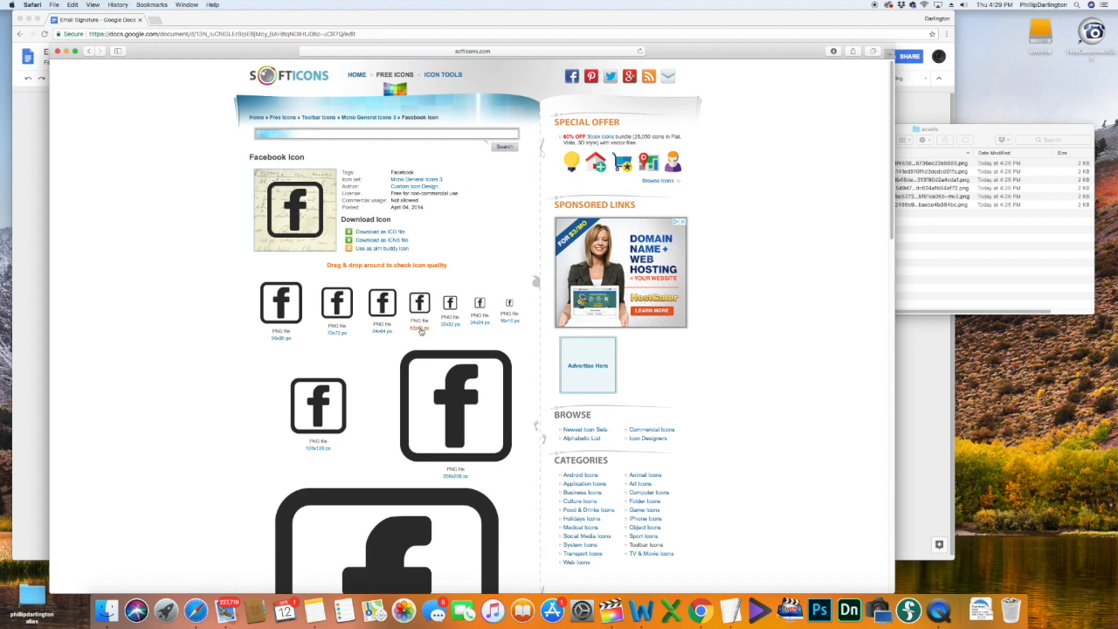
left_click_drag(419, 306, 996, 610)
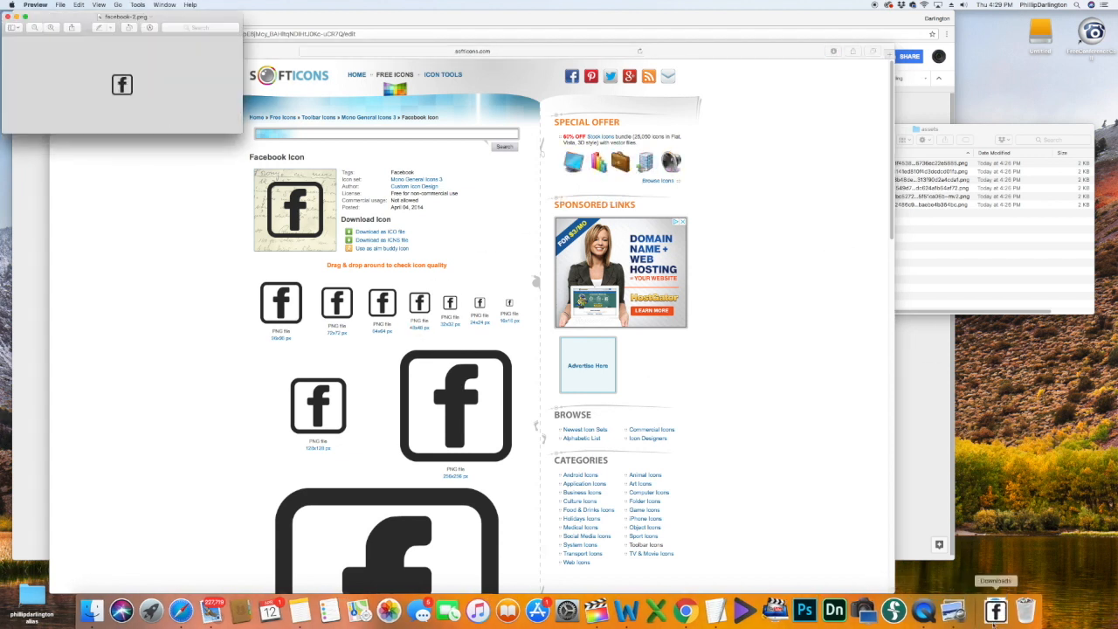
left_click(995, 613)
left_click(995, 613)
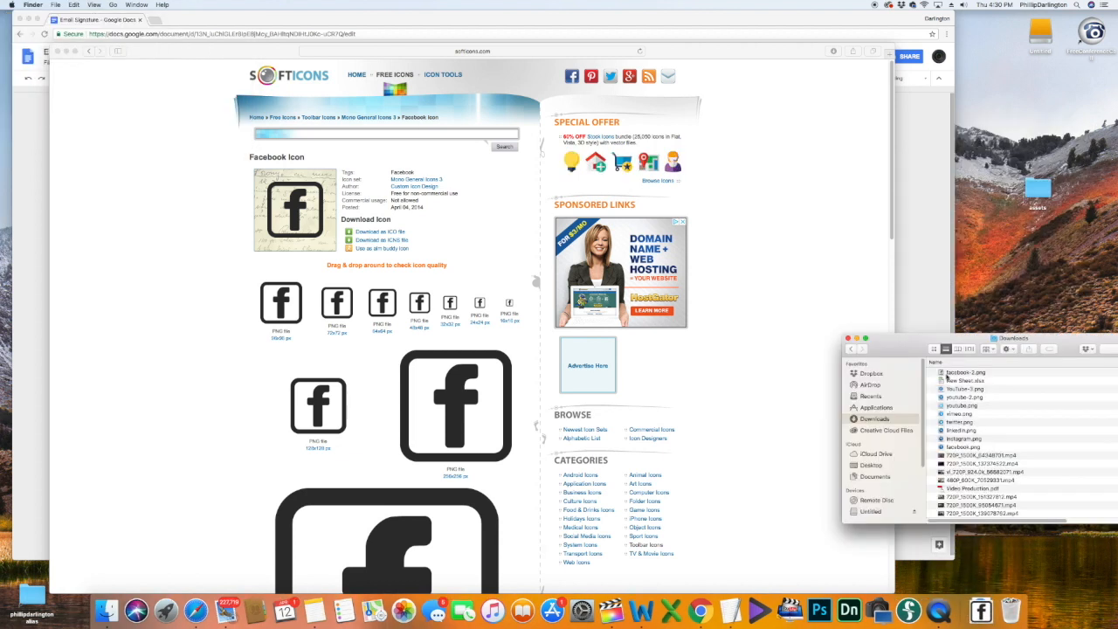
left_click_drag(942, 376, 1038, 192)
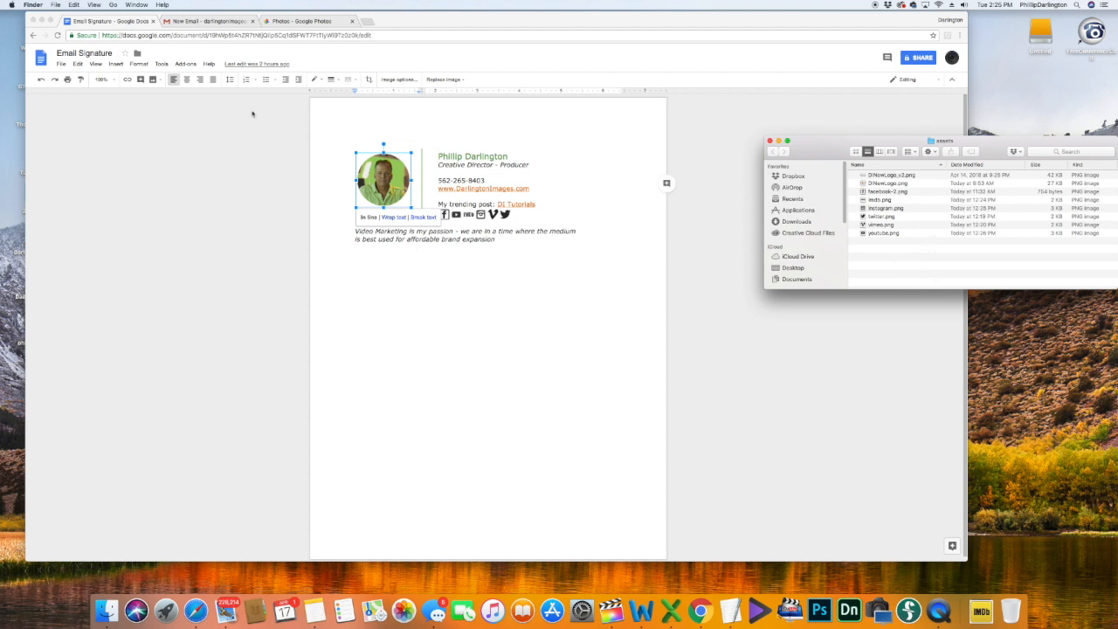
Upload all the PNG files in the assets folder to Google Photos
left_click(294, 21)
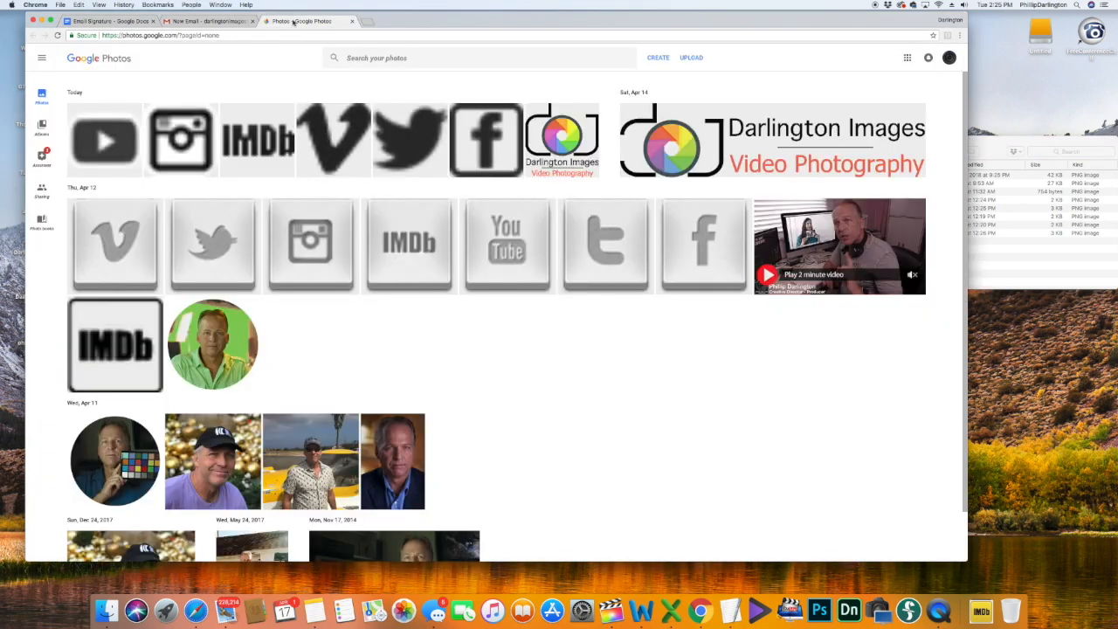
left_click(695, 59)
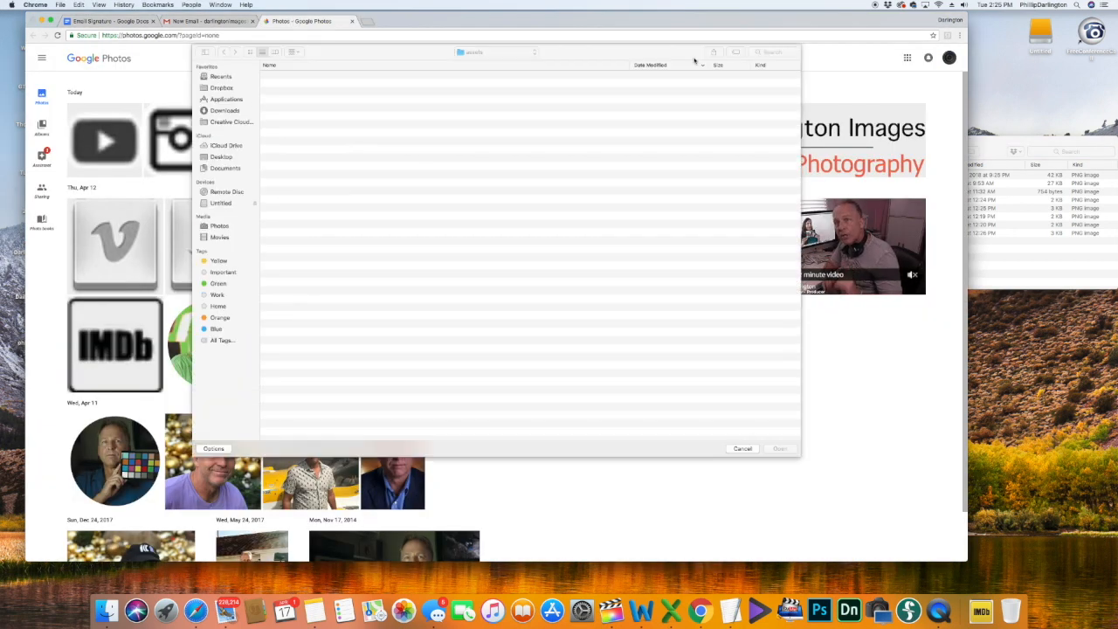
left_click(476, 52)
left_click(477, 54)
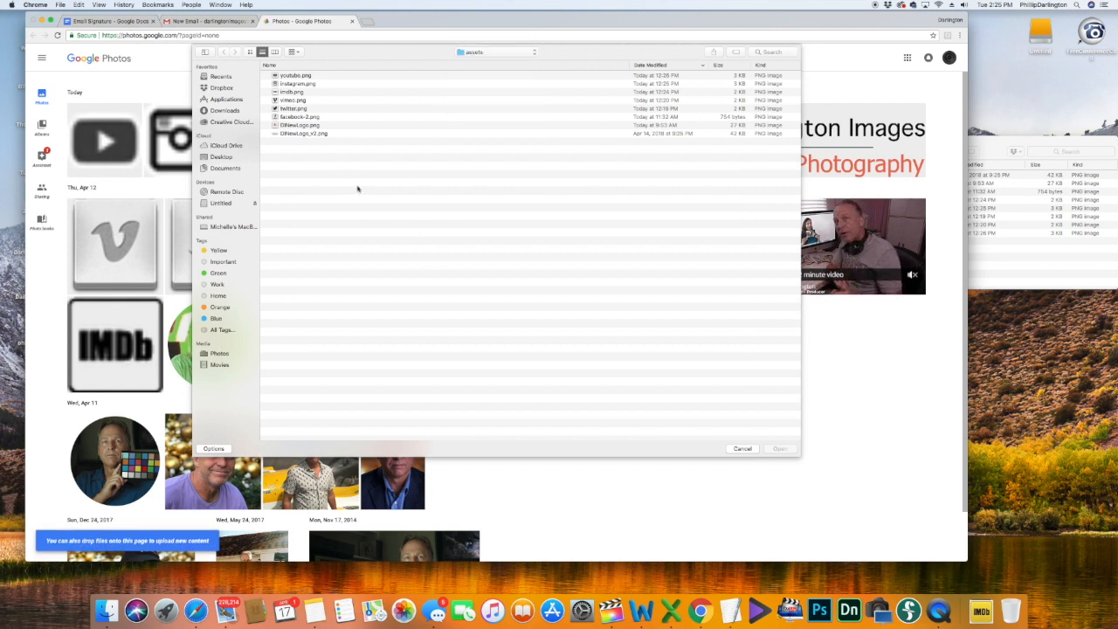
key("super+a")
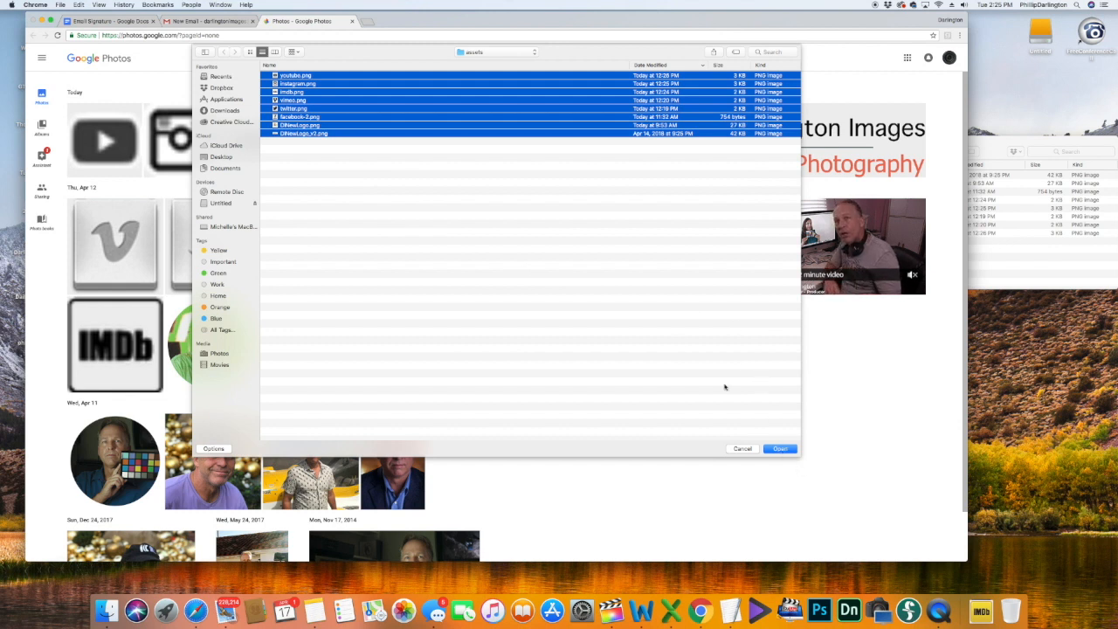
left_click(780, 448)
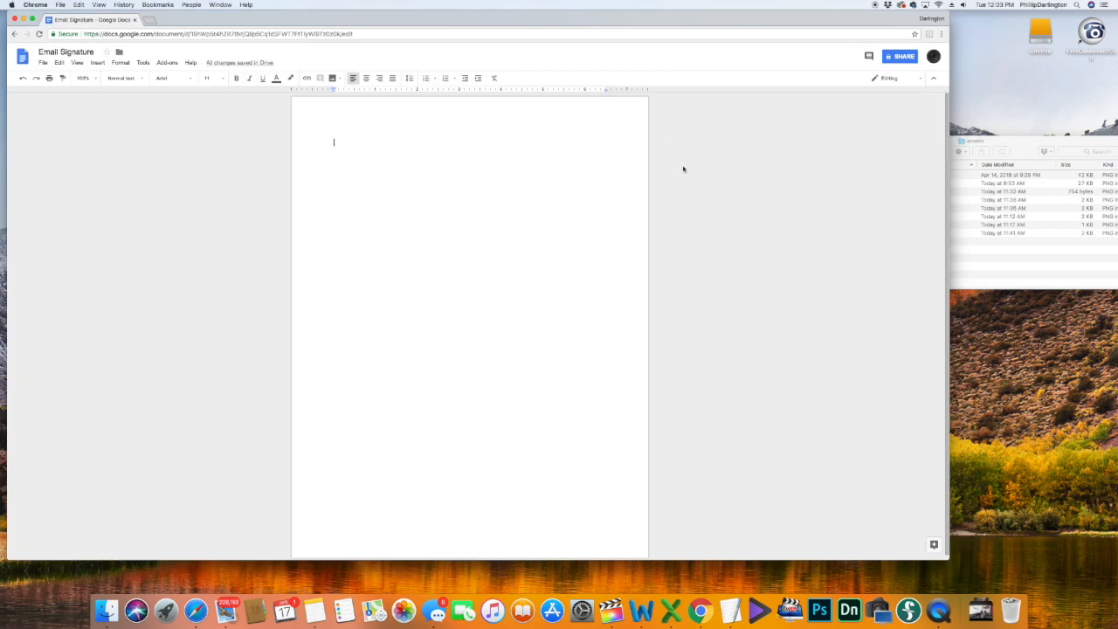
Insert a 2 x 2 table in the Email Signature document and merge the two cells of its lower row
left_click(97, 63)
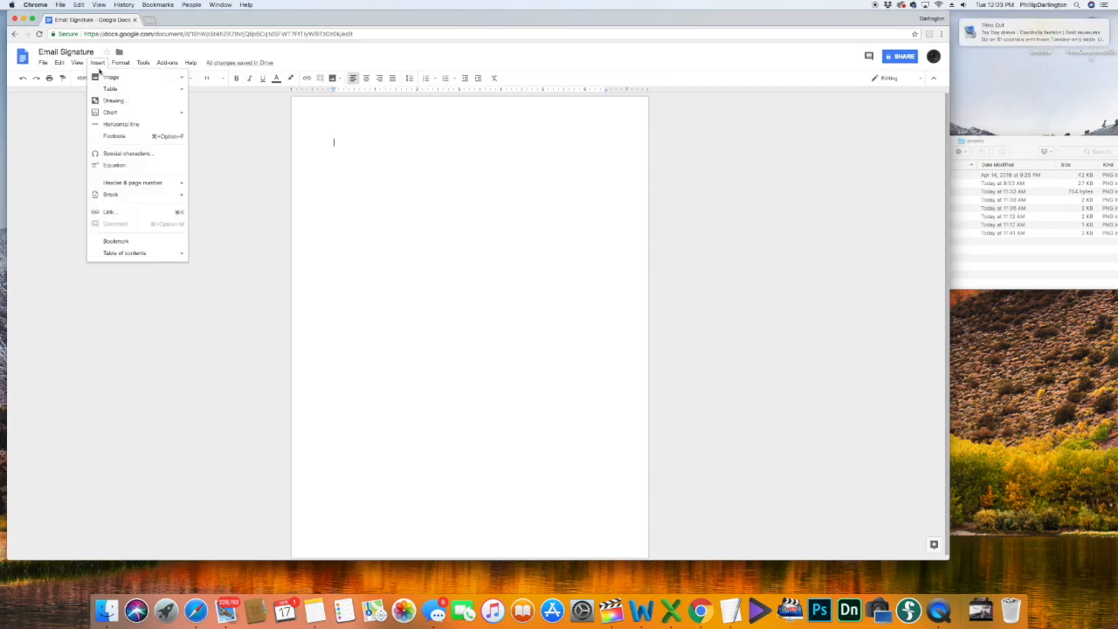
mouse_move(115, 91)
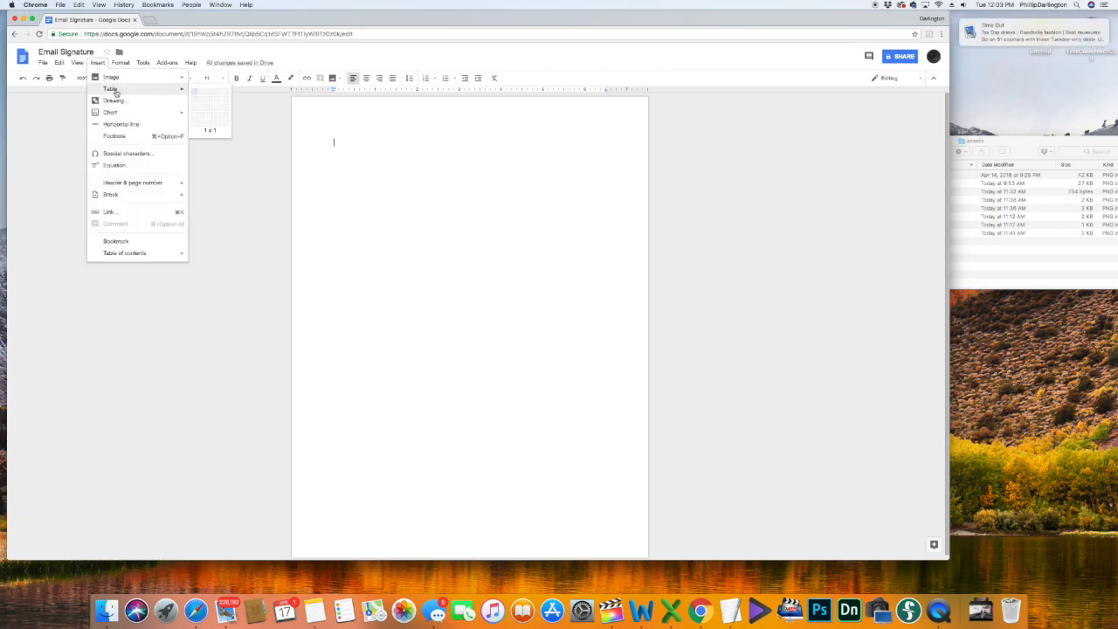
left_click(202, 100)
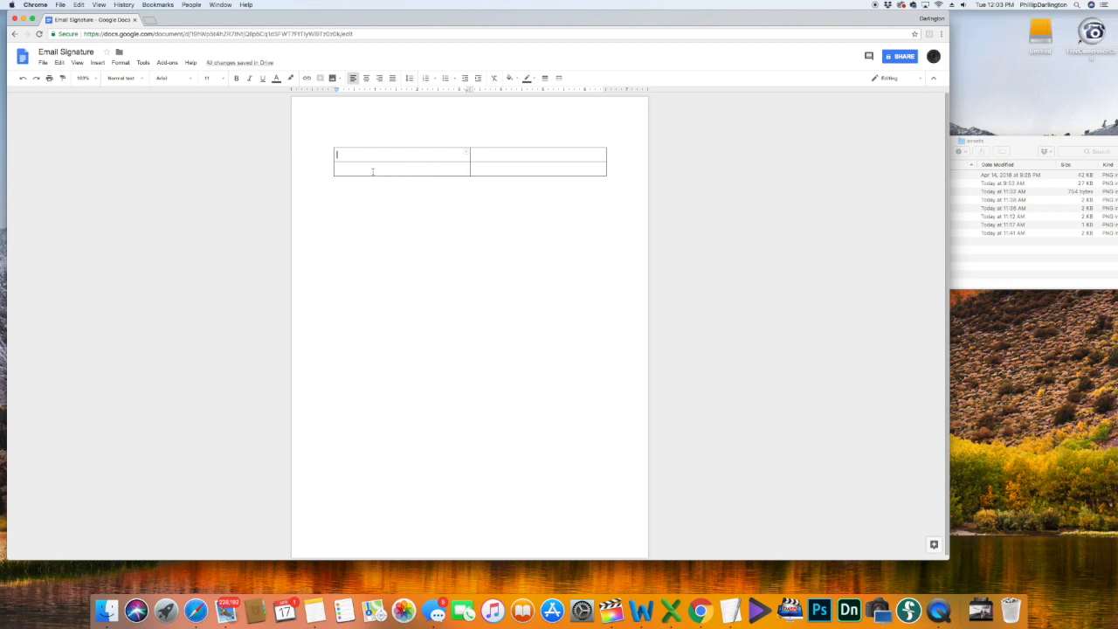
left_click_drag(368, 169, 514, 166)
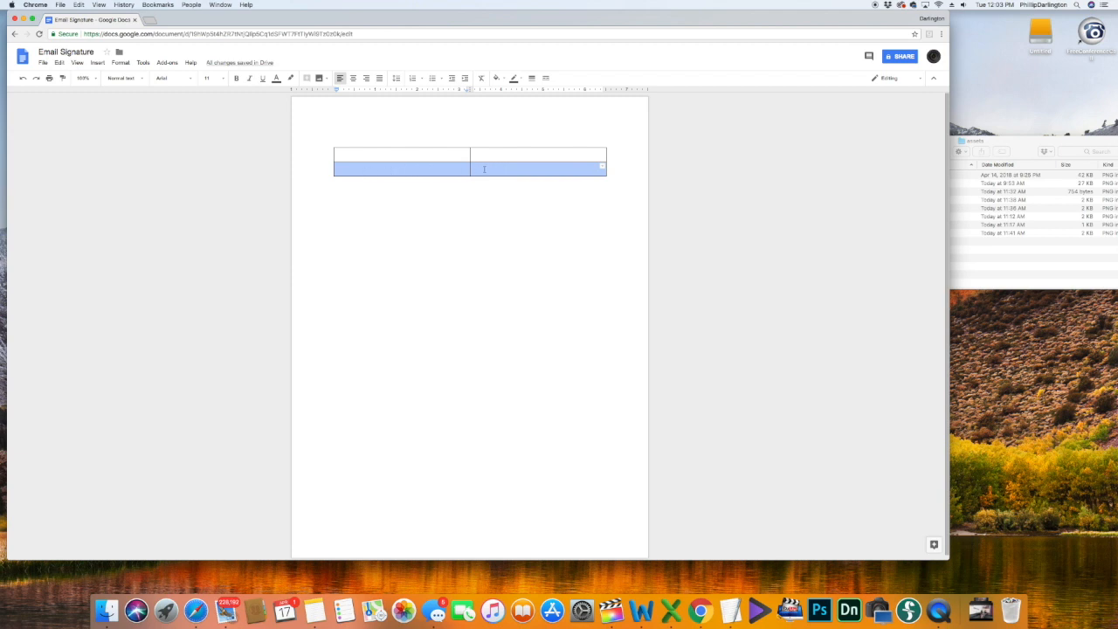
right_click(475, 170)
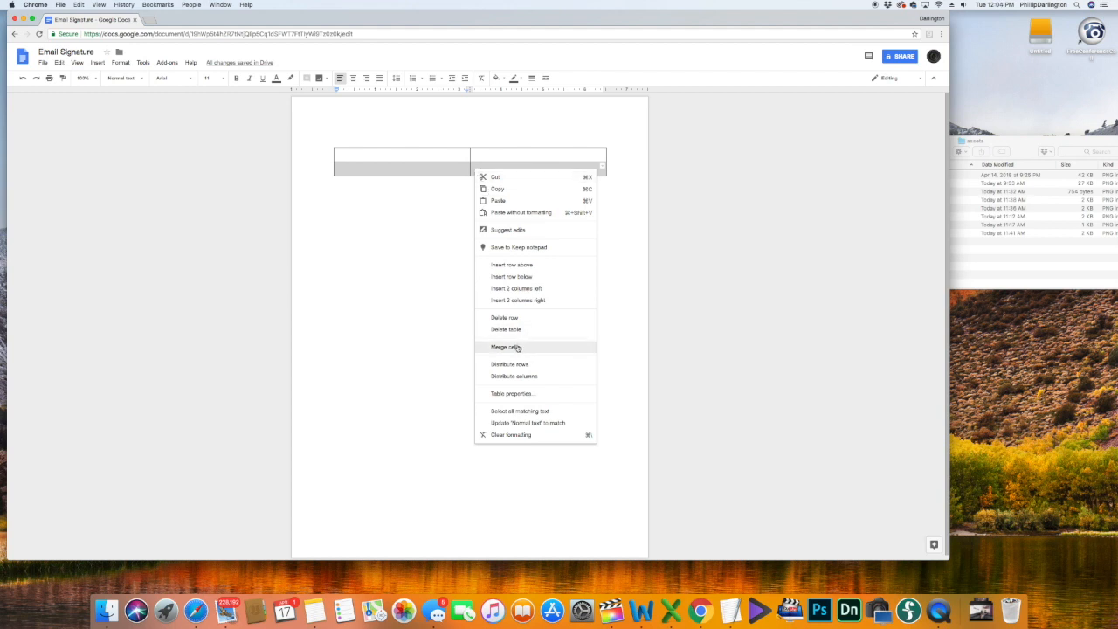
left_click(516, 348)
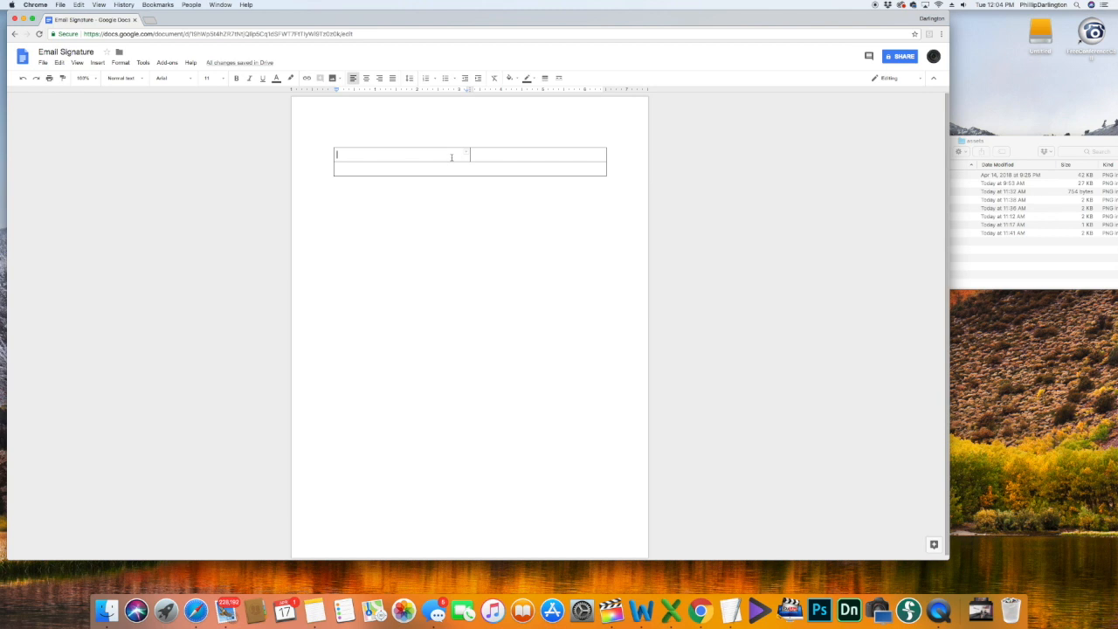
Check the logo files DINewLogo_v2.png and DINewLogo.png in the assets folder and return to the Email Signature document
left_click(980, 262)
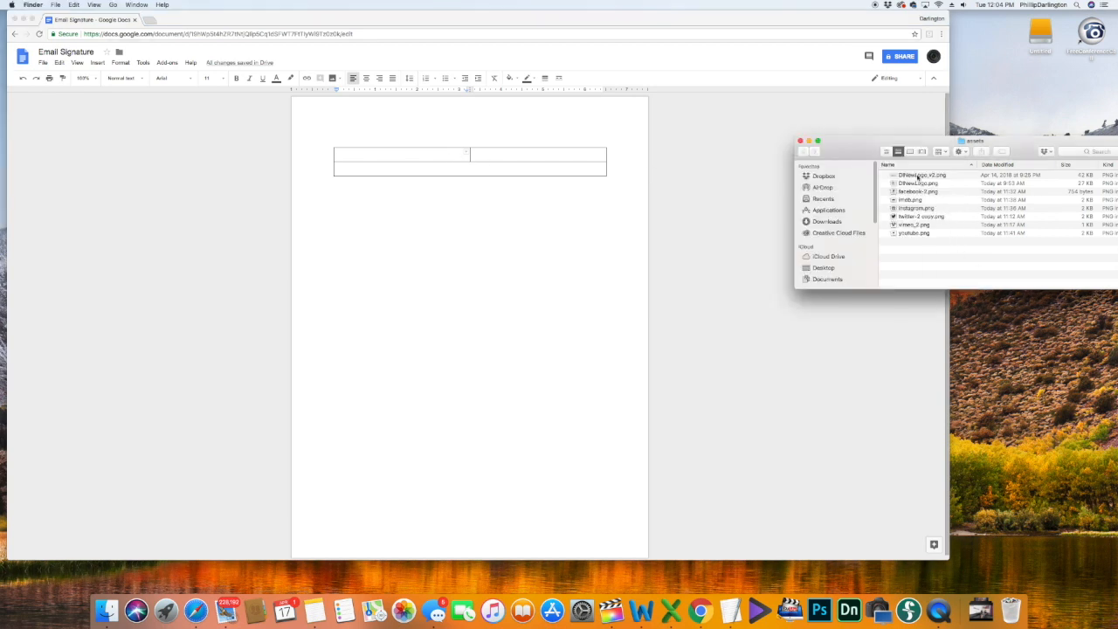
left_click(917, 175)
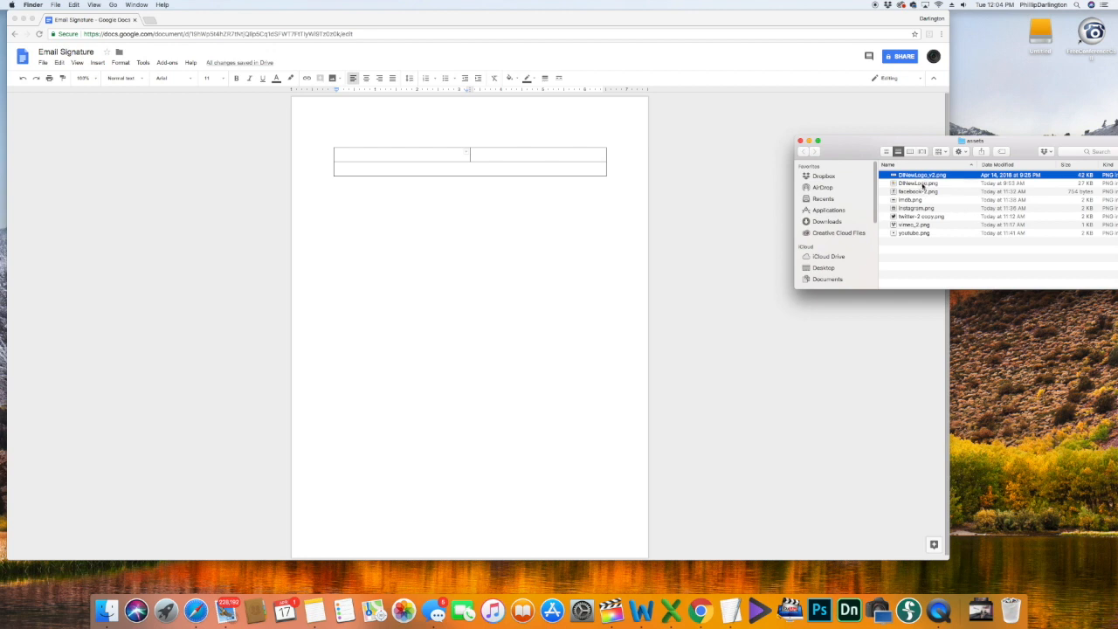
left_click(919, 183)
key("space")
key("space")
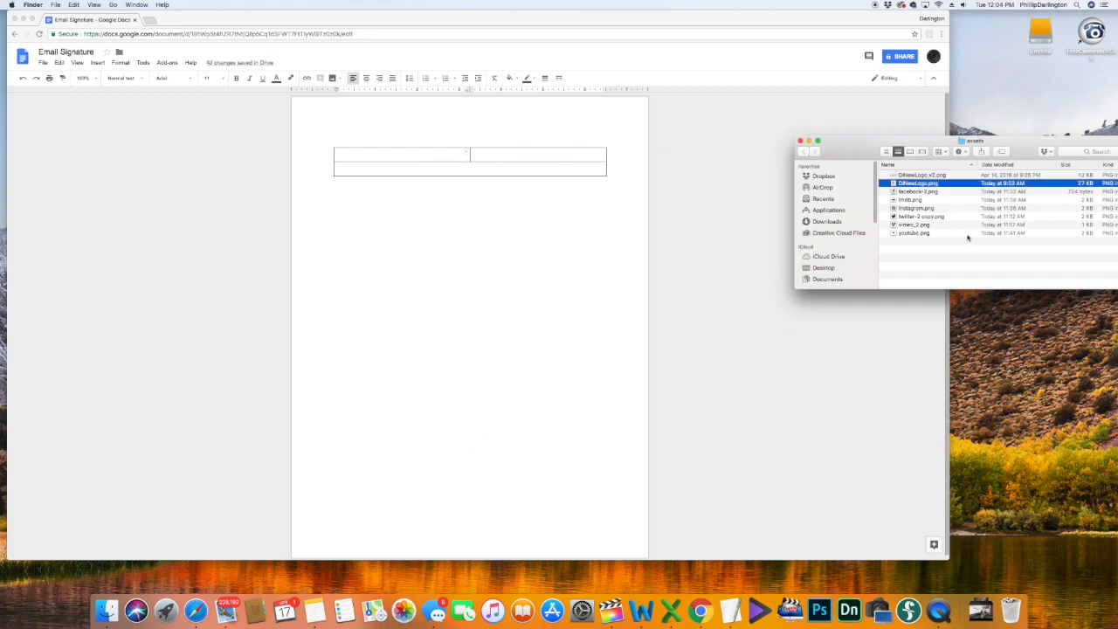
left_click(748, 206)
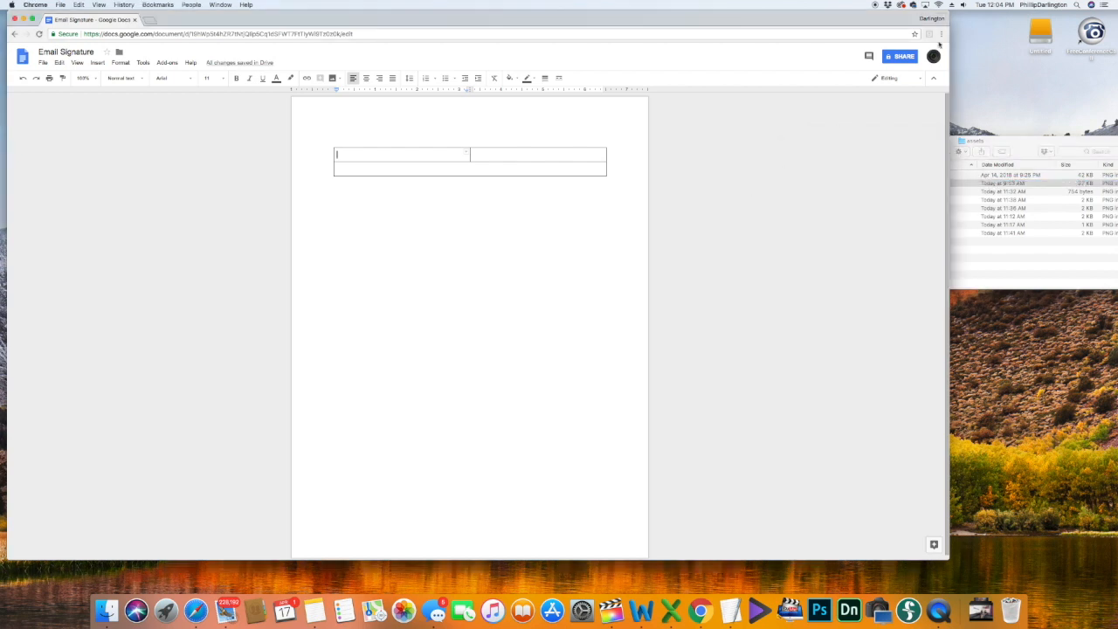
Narrow the table's first column to fit the round profile photo and place the cursor in the cell beside it
left_click_drag(470, 194, 399, 194)
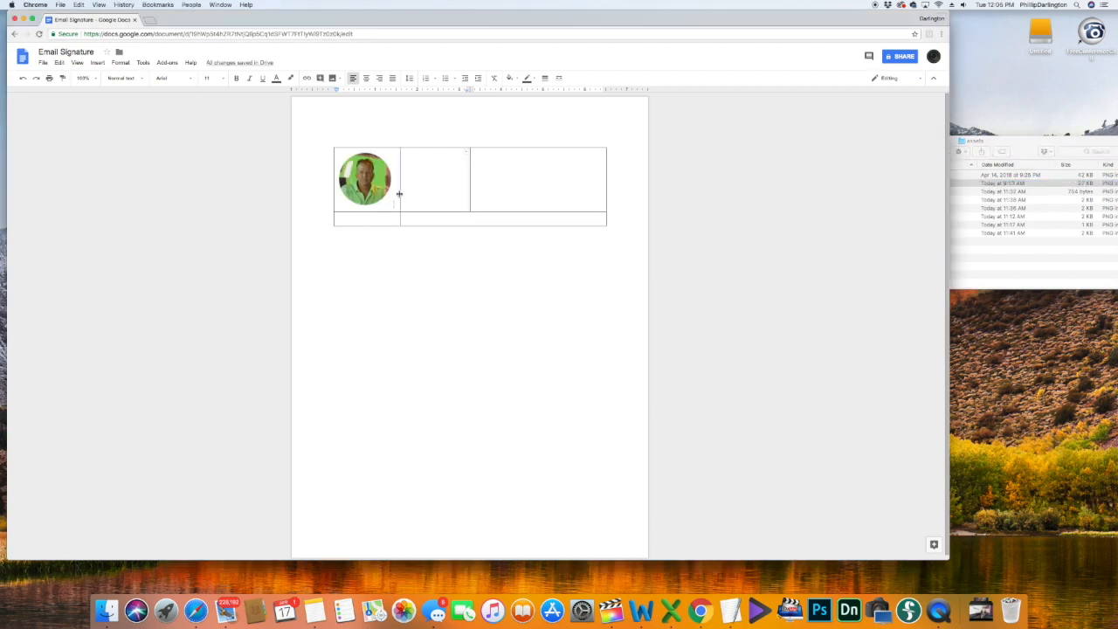
left_click(426, 181)
triple_click(457, 168)
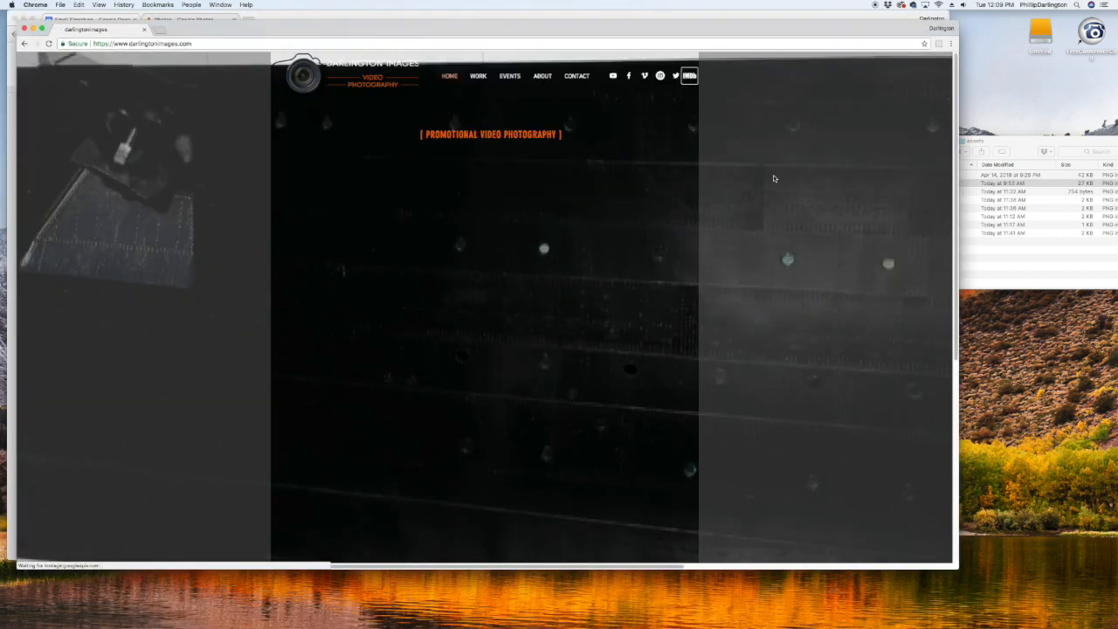
Open the YouTube channel from the portfolio website's header, copy its address and return to the Email Signature document
left_click(615, 76)
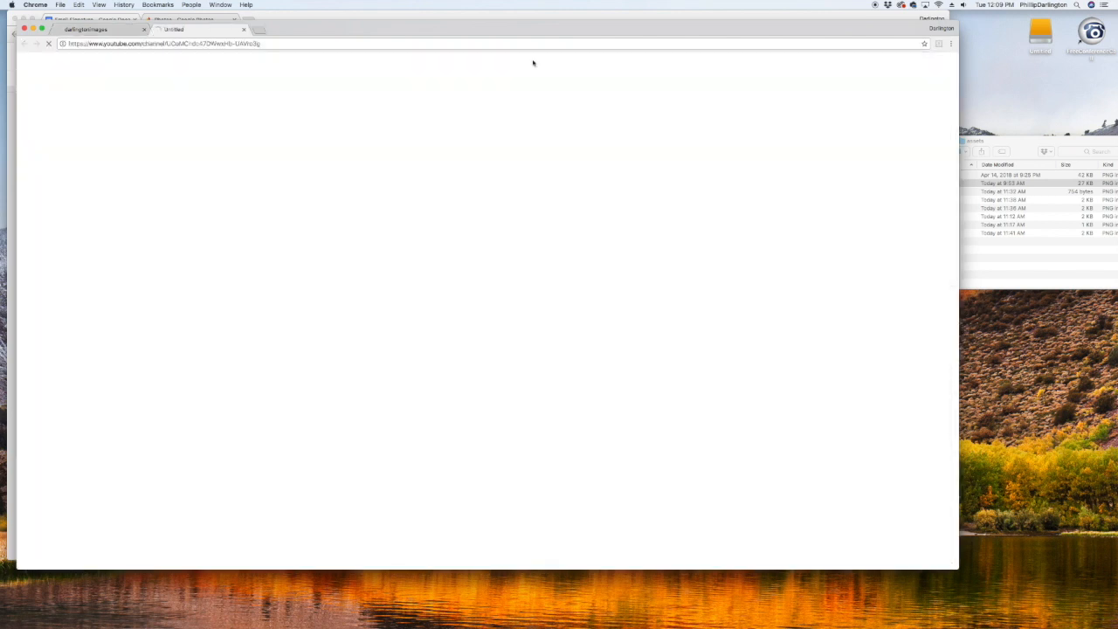
left_click(306, 44)
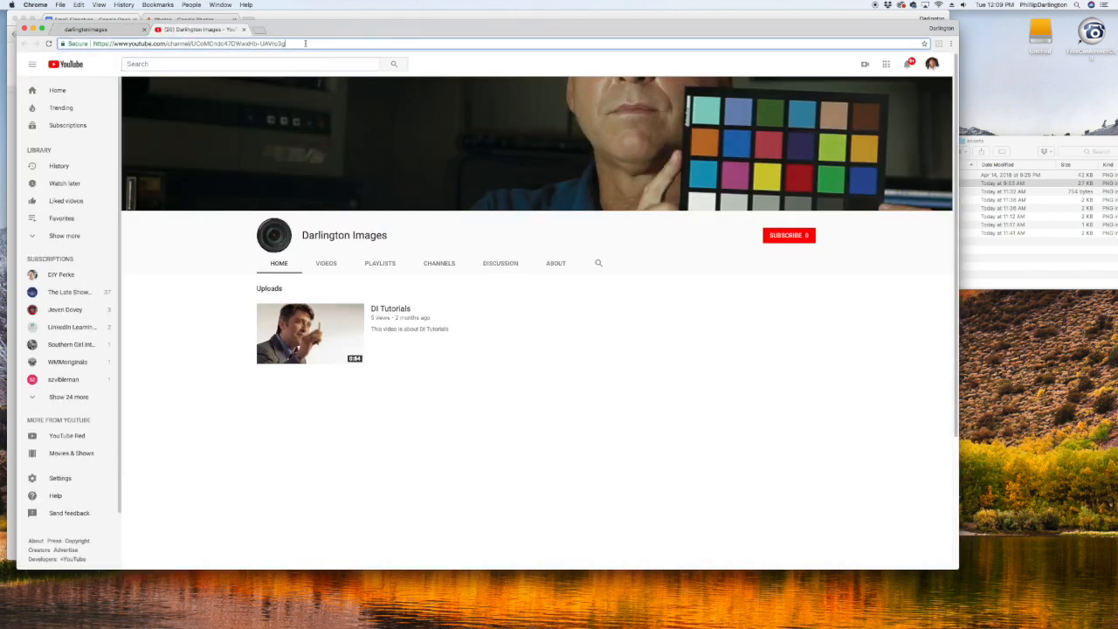
left_click(132, 19)
left_click(129, 20)
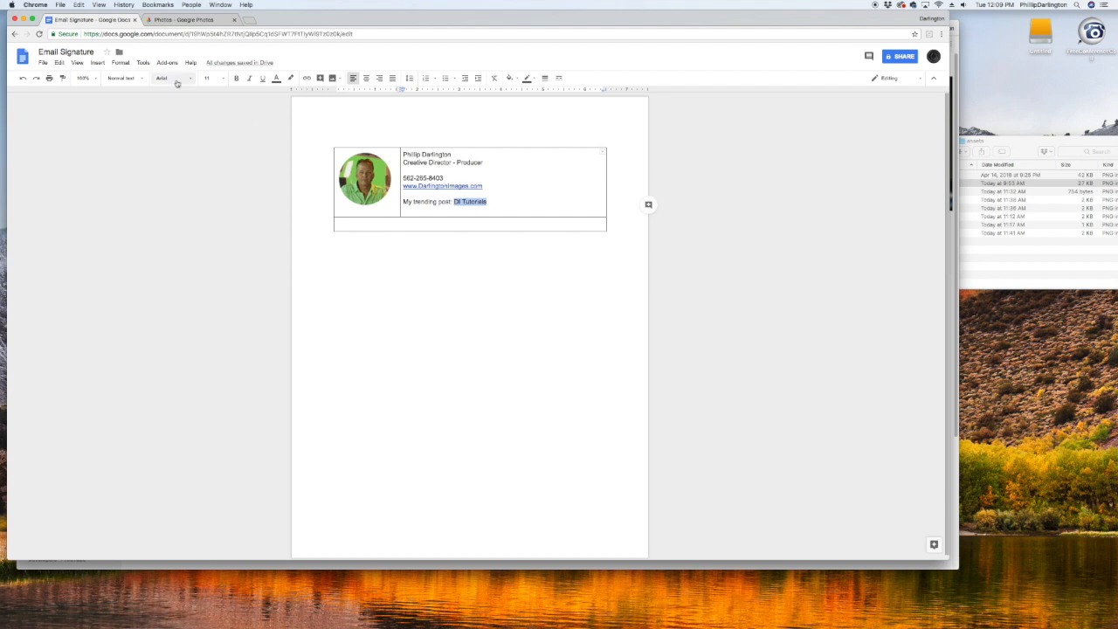
Link the "DI Tutorials" text in the signature to the copied YouTube channel address
left_click(307, 78)
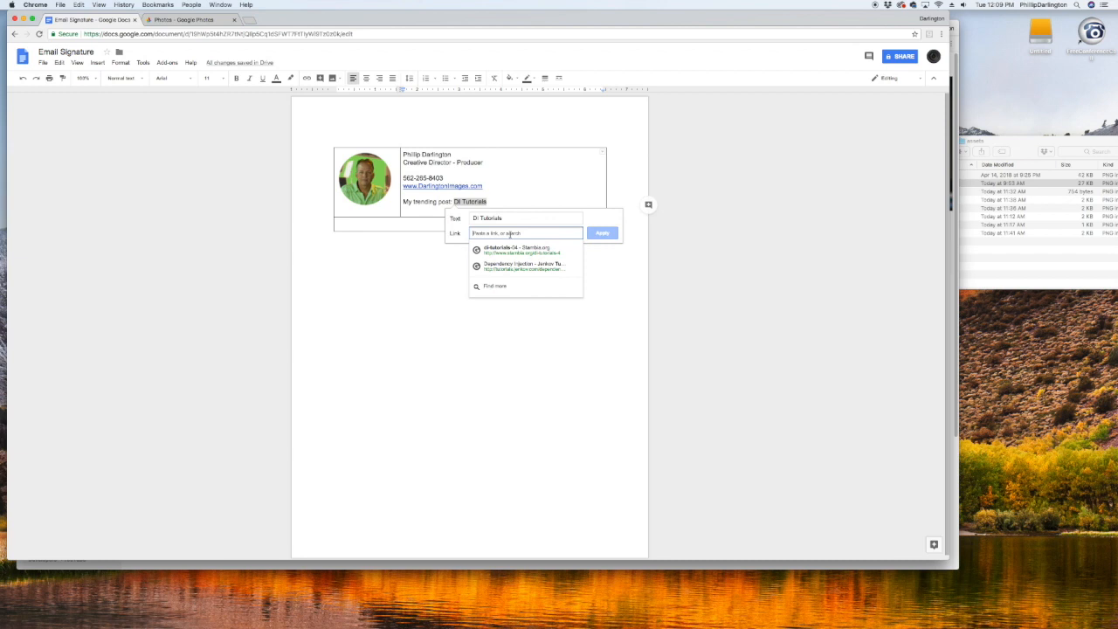
type("https://www.youtube.com/channel/UCoMCncio47DWexHb-UAVro3g")
left_click(602, 233)
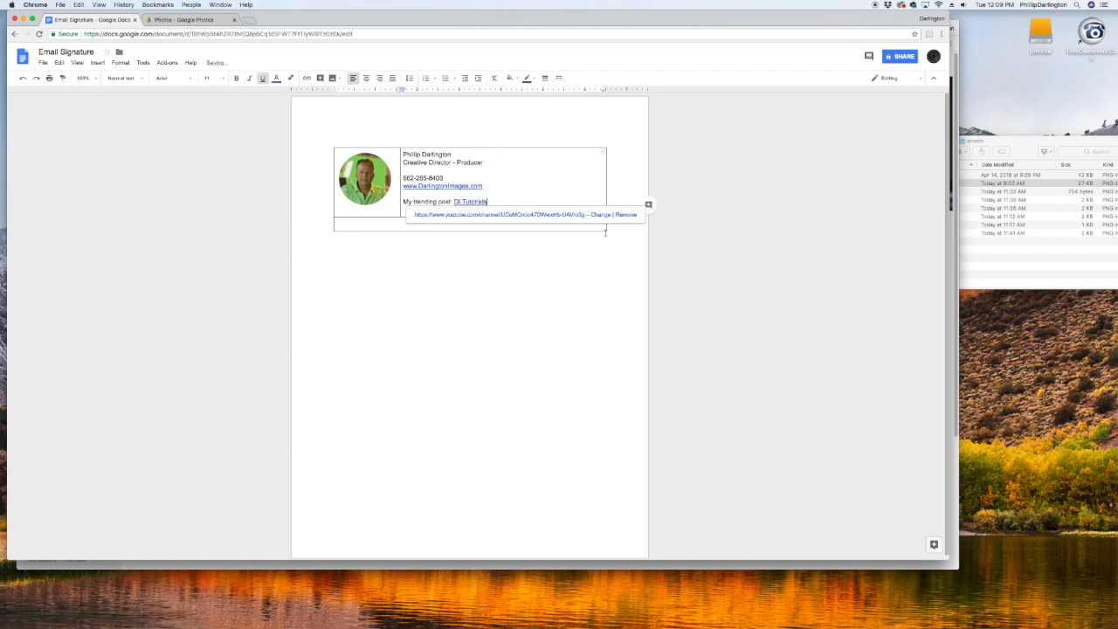
left_click(566, 180)
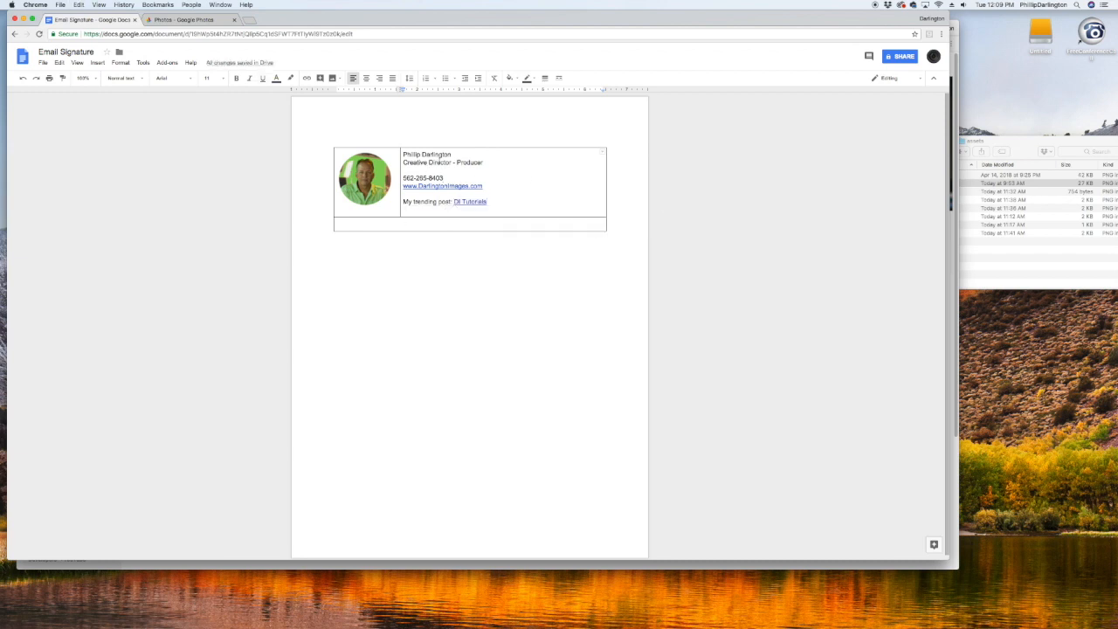
Set the font size of the name line in the signature to 14
left_click_drag(450, 153, 402, 154)
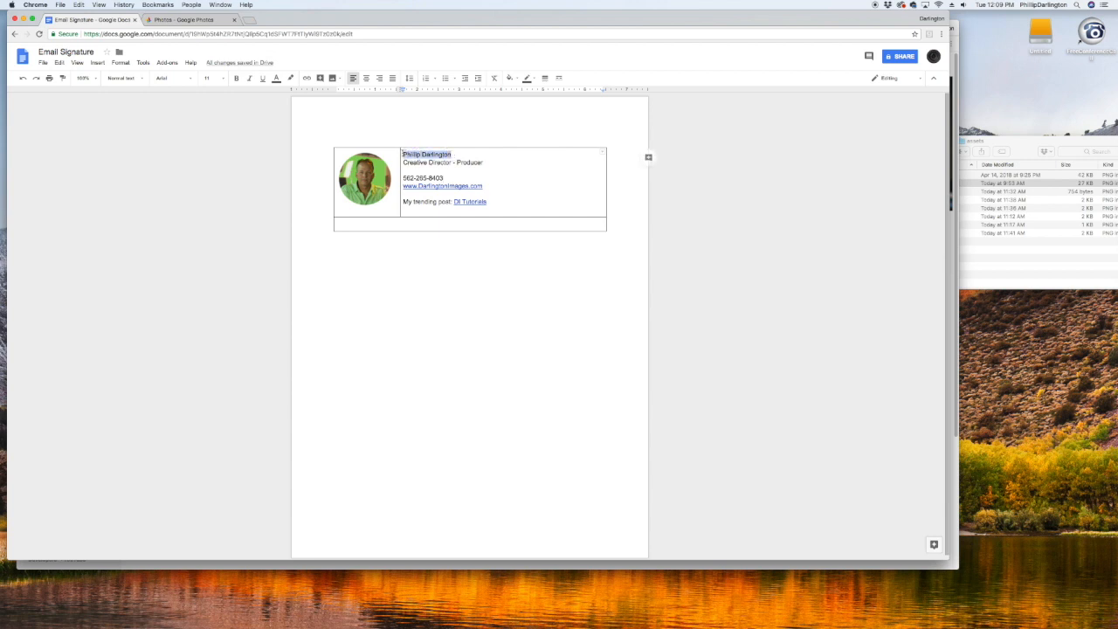
left_click(224, 80)
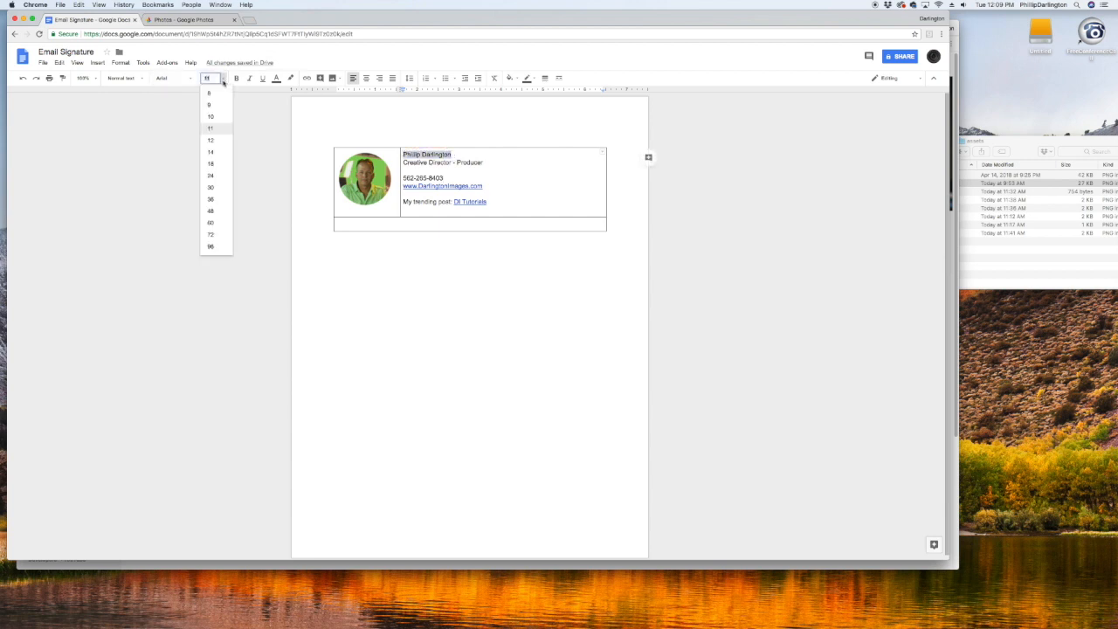
left_click(215, 152)
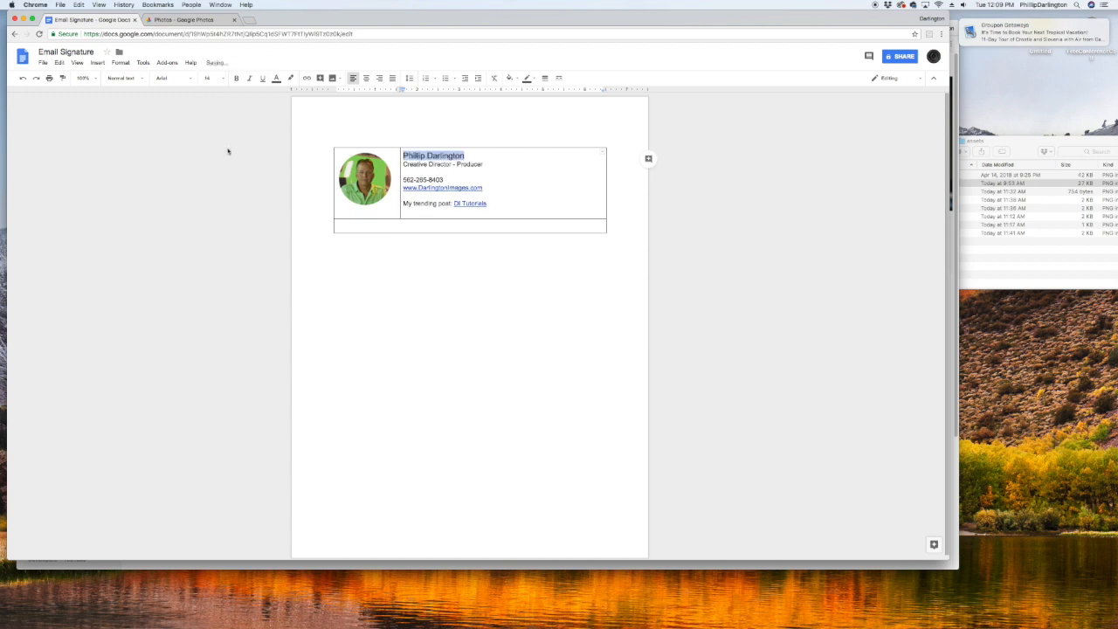
left_click(487, 163)
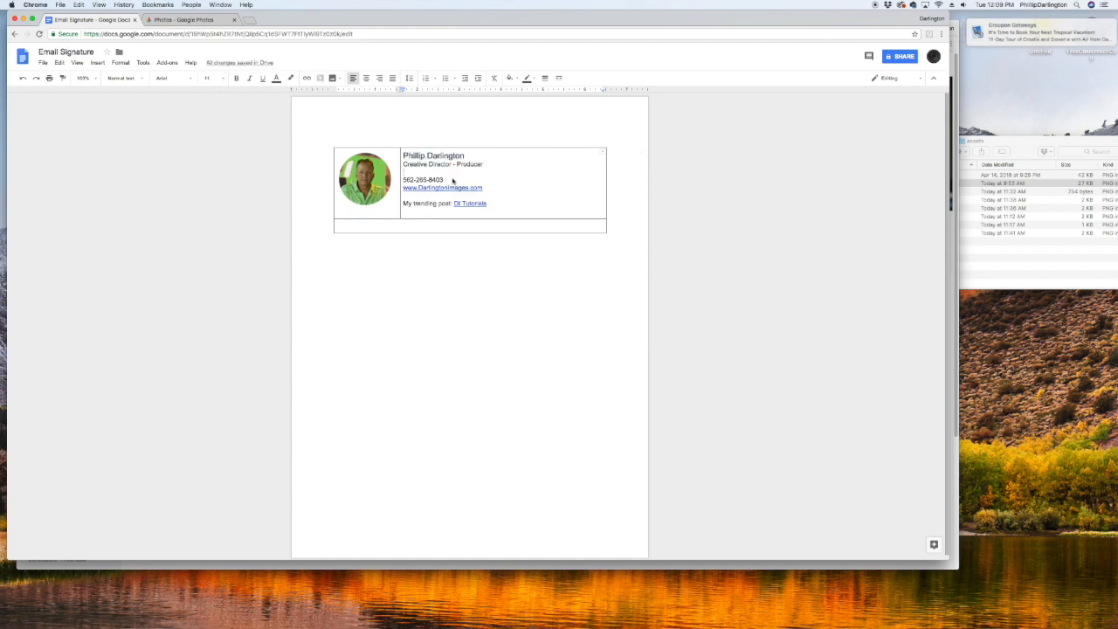
Recolor the website link in the signature with a custom dark orange mixed from the standard orange
left_click_drag(486, 190, 404, 190)
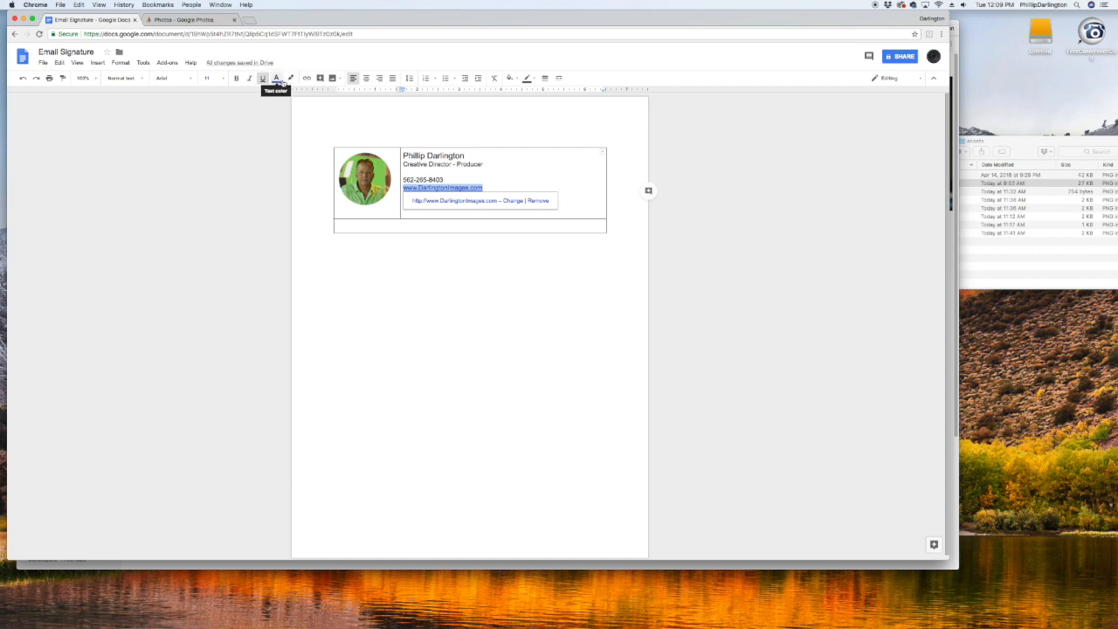
left_click(276, 79)
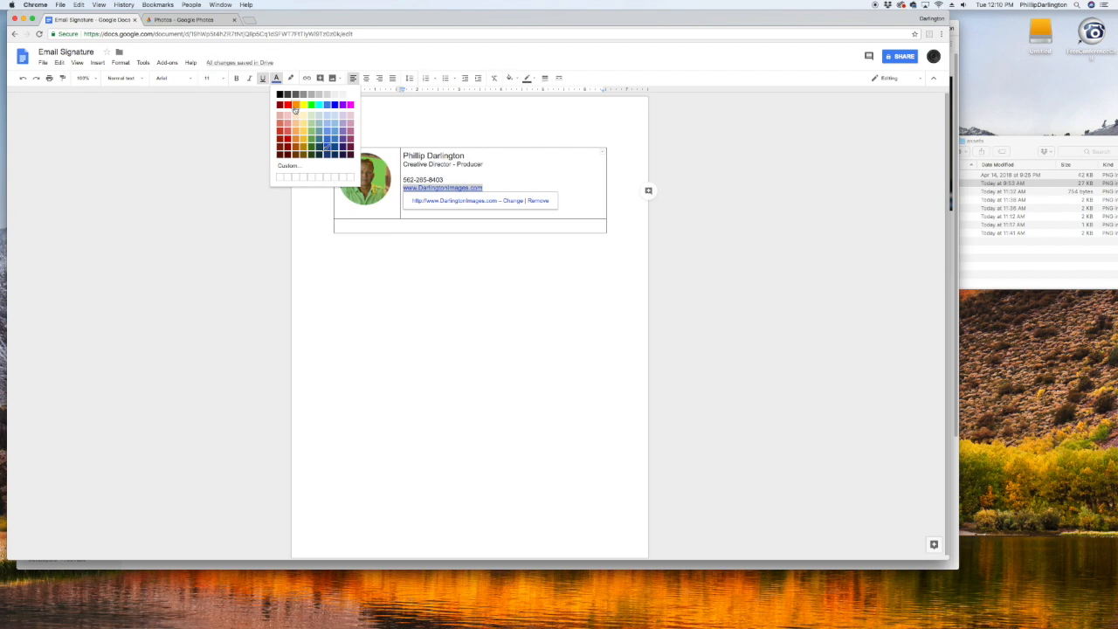
left_click(296, 106)
left_click(276, 79)
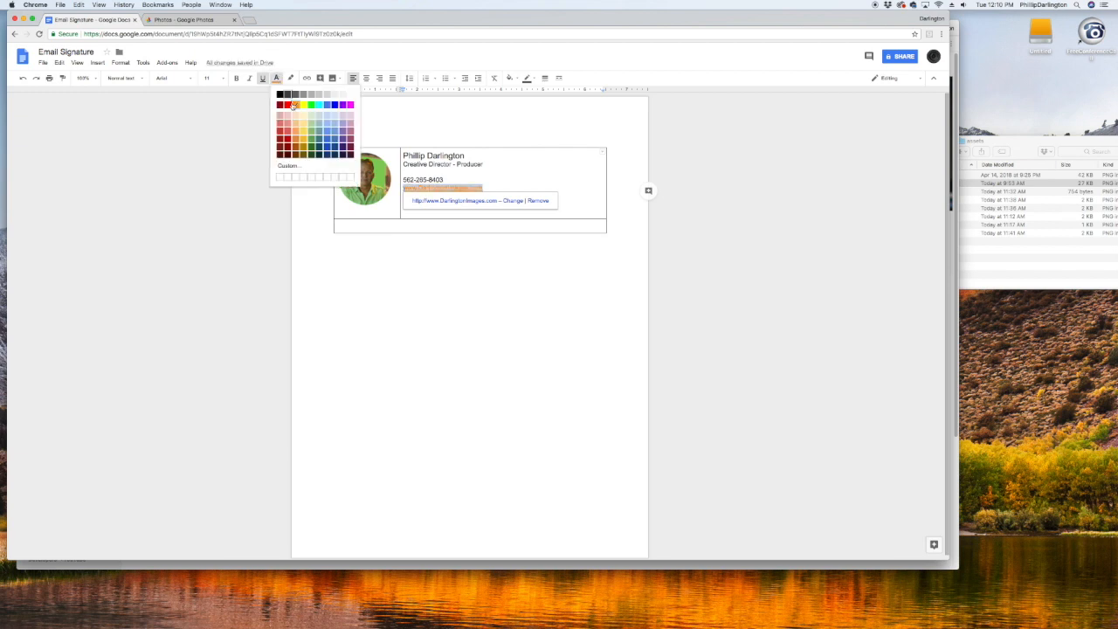
left_click(292, 168)
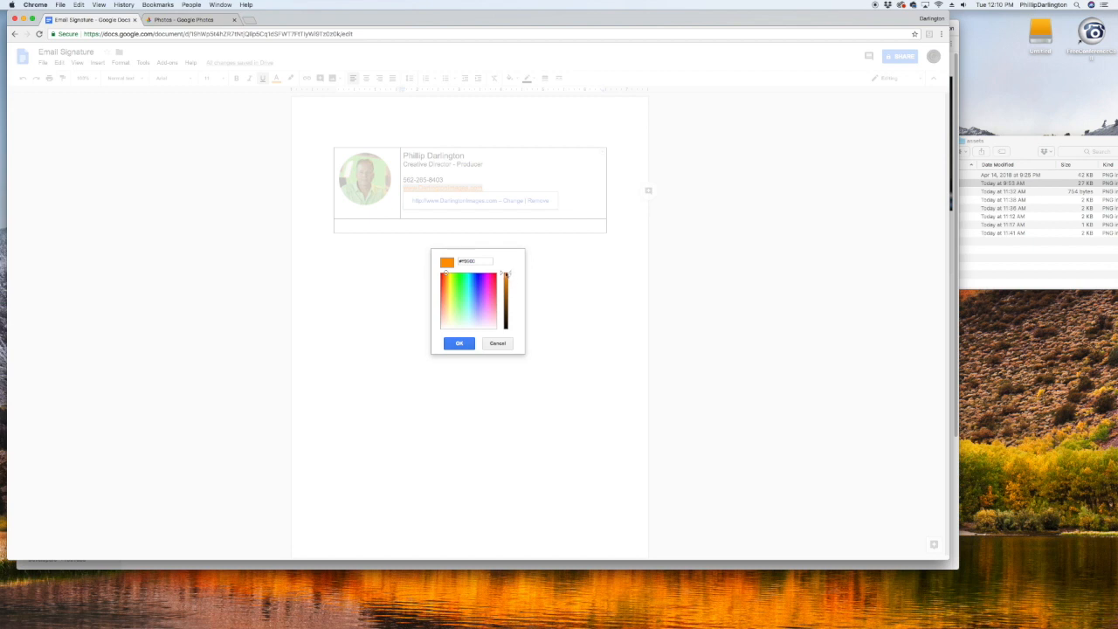
left_click_drag(504, 274, 504, 283)
left_click(446, 276)
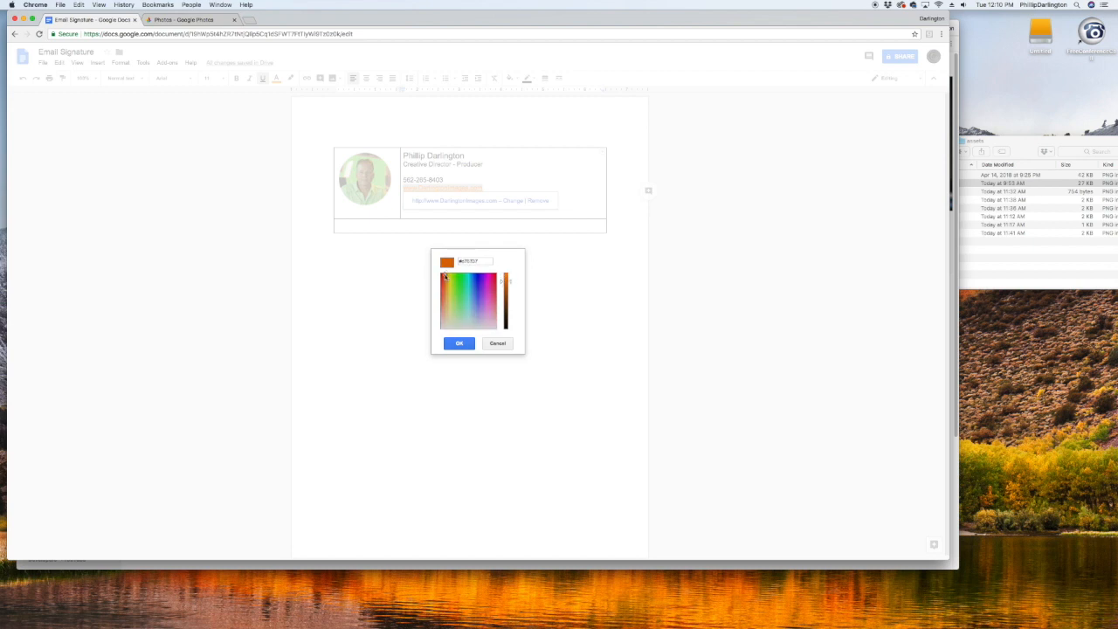
left_click(459, 342)
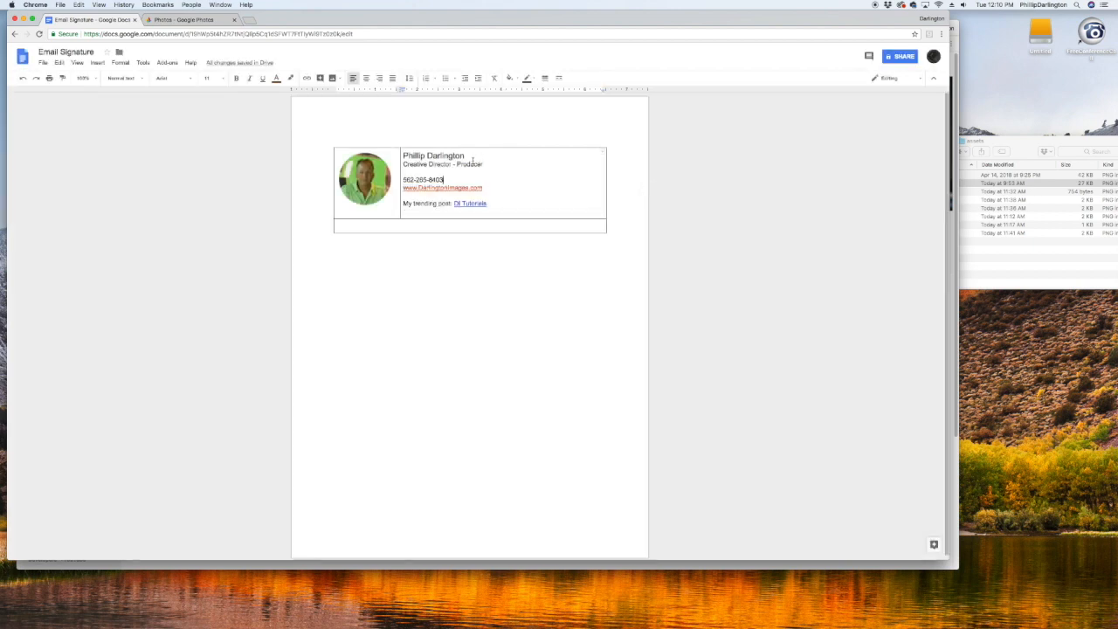
Apply the saved custom dark orange to the name line
left_click_drag(470, 155, 400, 151)
left_click(276, 78)
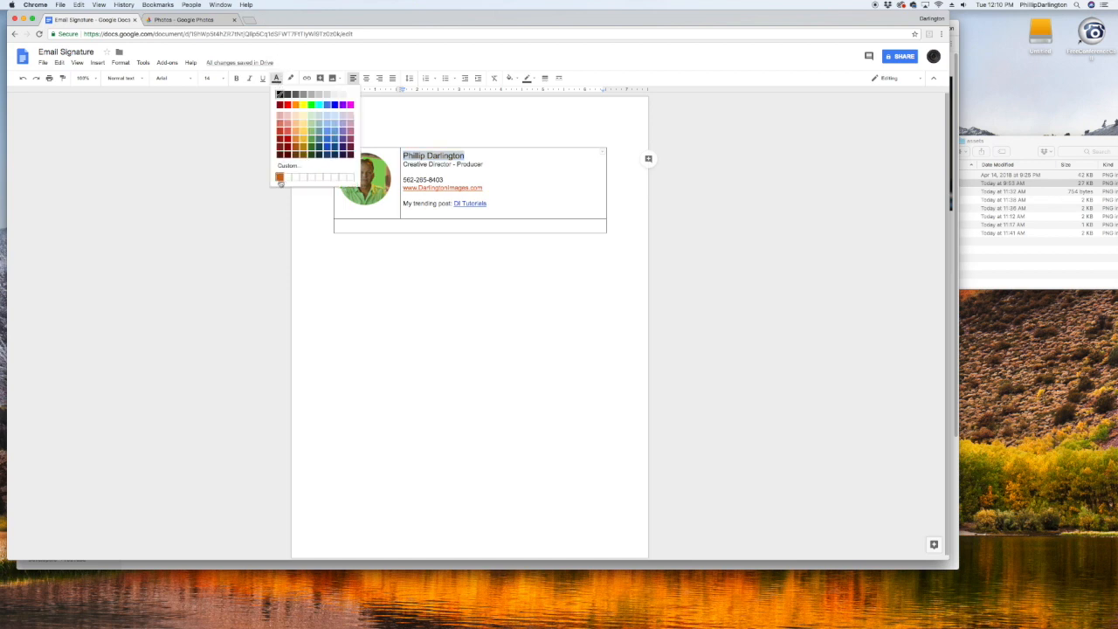
left_click(279, 178)
left_click(464, 171)
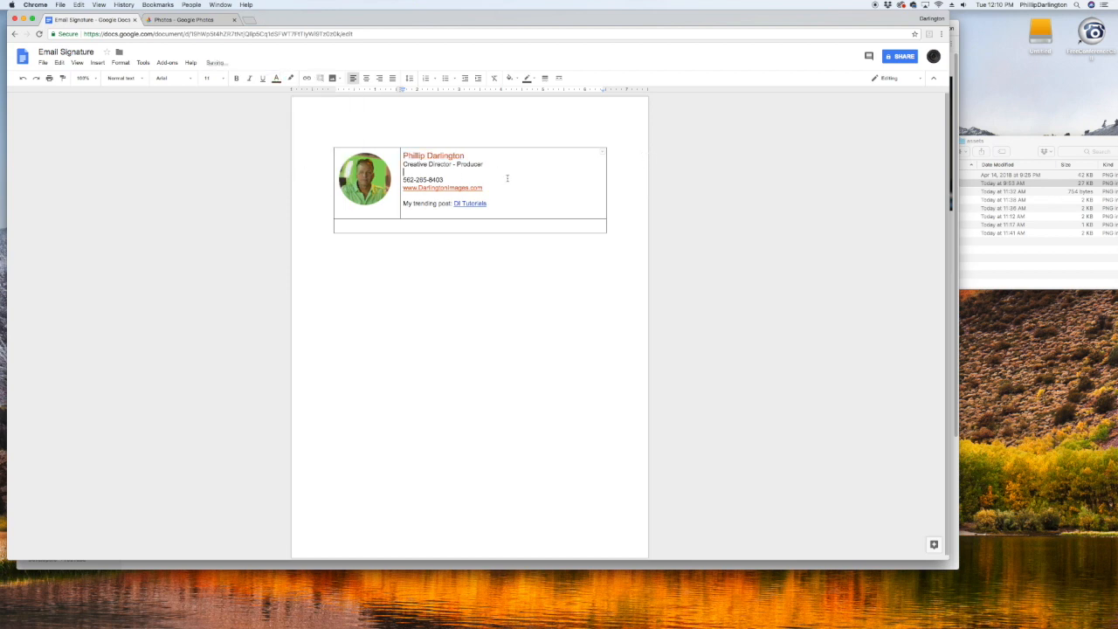
Change the text color of the name line to dark green
left_click_drag(465, 155, 404, 156)
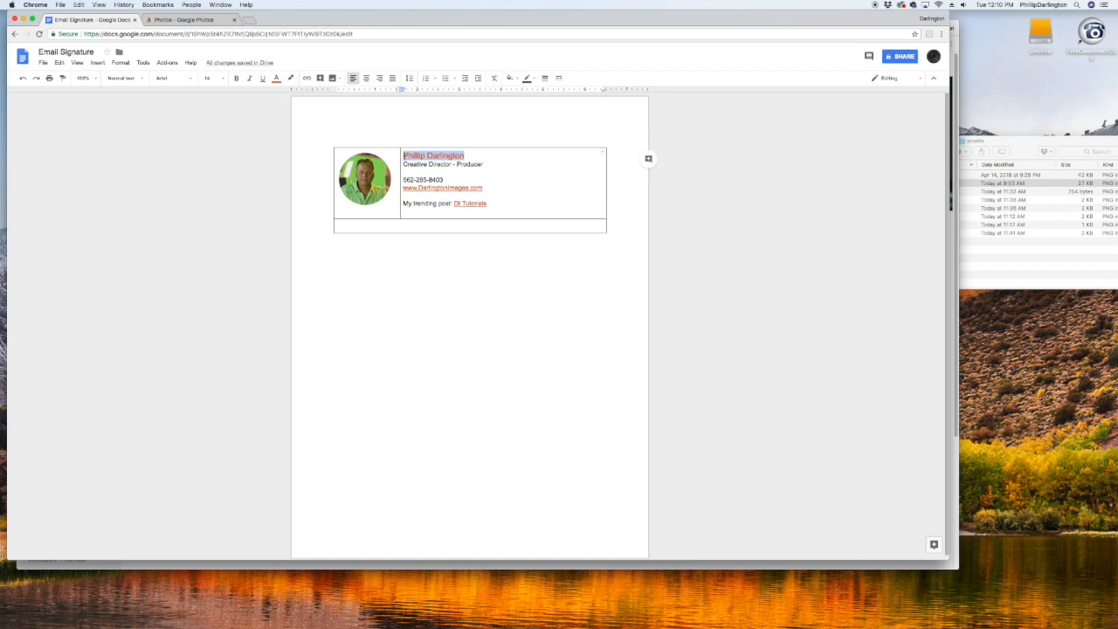
left_click(276, 78)
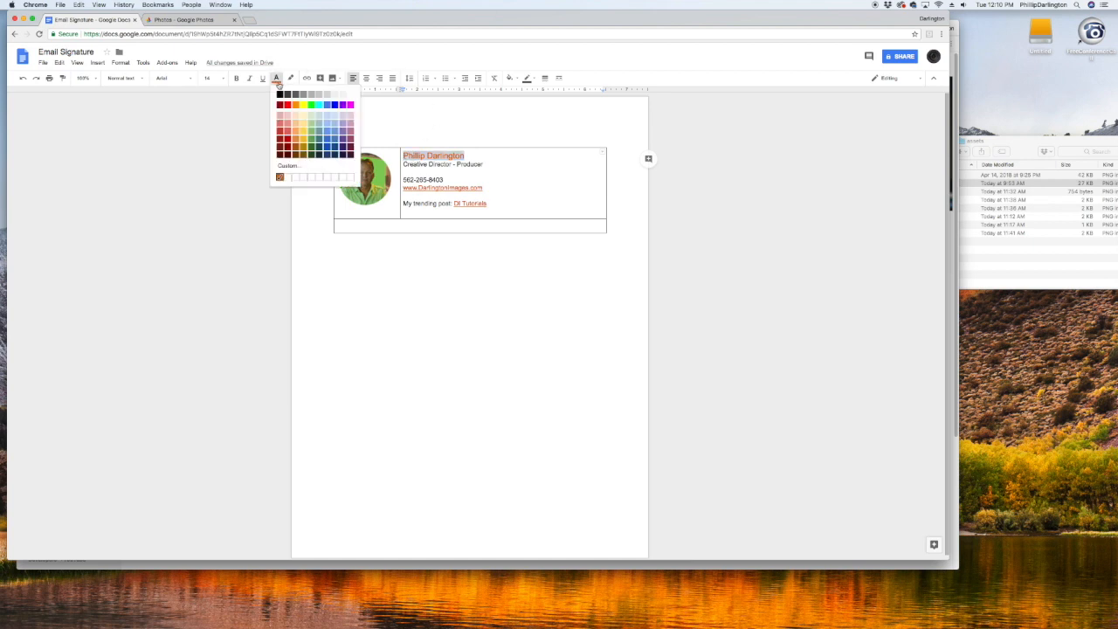
left_click(316, 139)
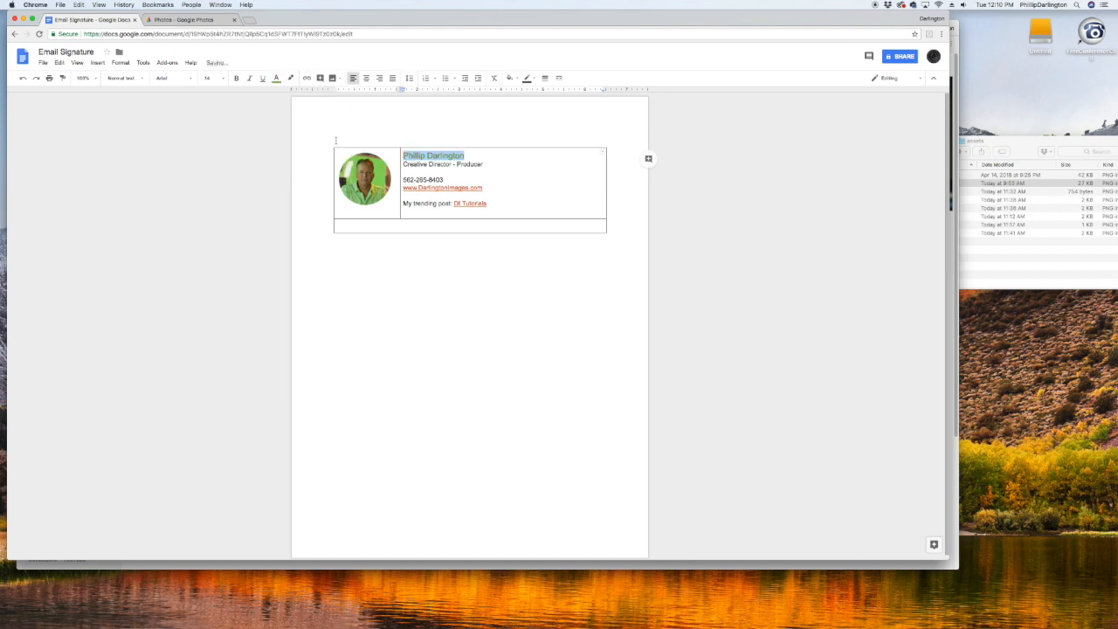
left_click(476, 172)
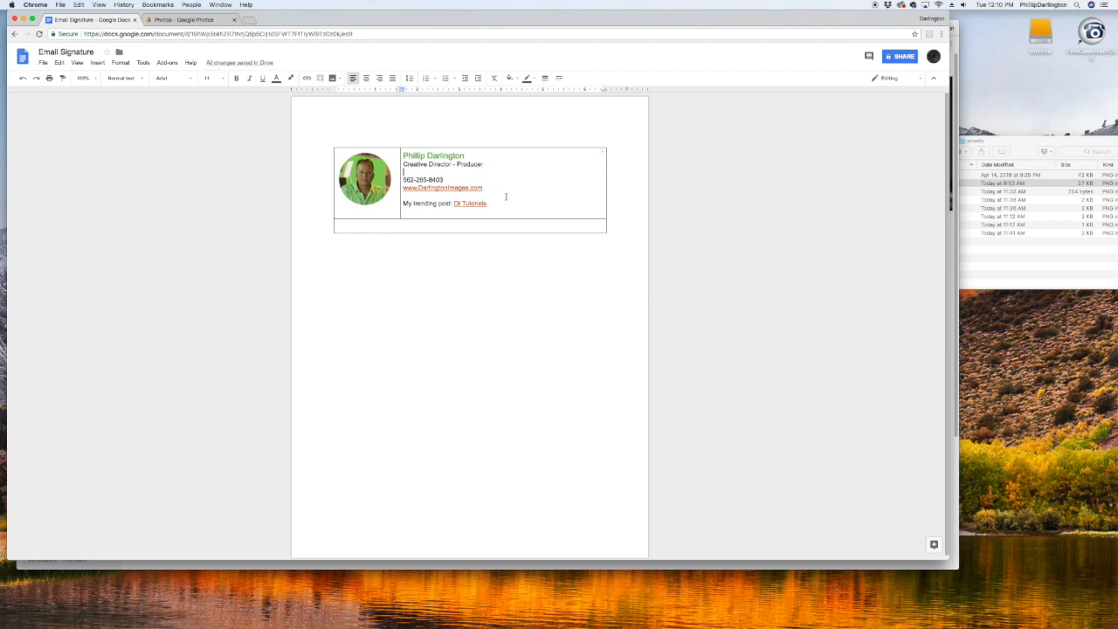
Italicize the "Creative Director - Producer" line and place the cursor on the empty line below "My trending post"
left_click_drag(483, 165, 404, 165)
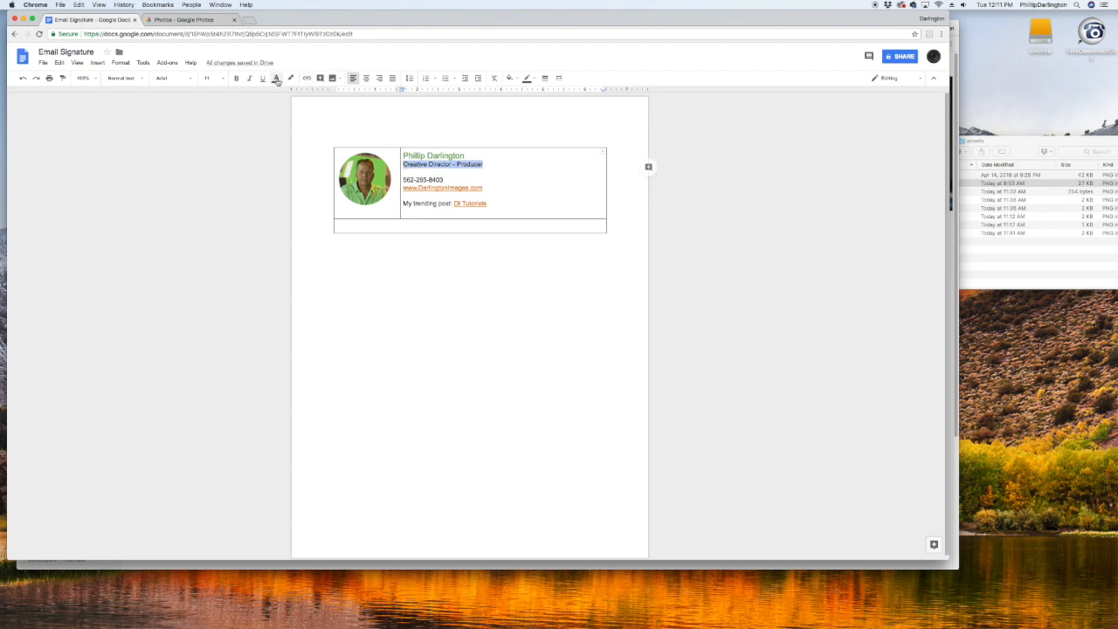
left_click(250, 81)
left_click(454, 211)
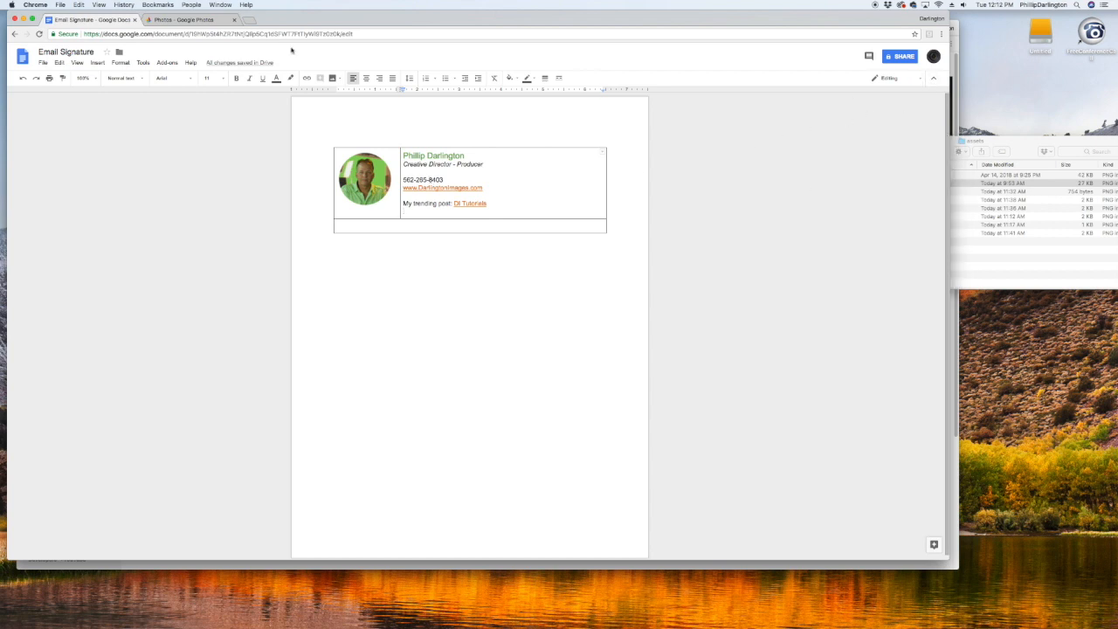
Insert the Facebook icon facebook-2.png from Google Photos on the line below "My trending post"
left_click(98, 63)
mouse_move(100, 76)
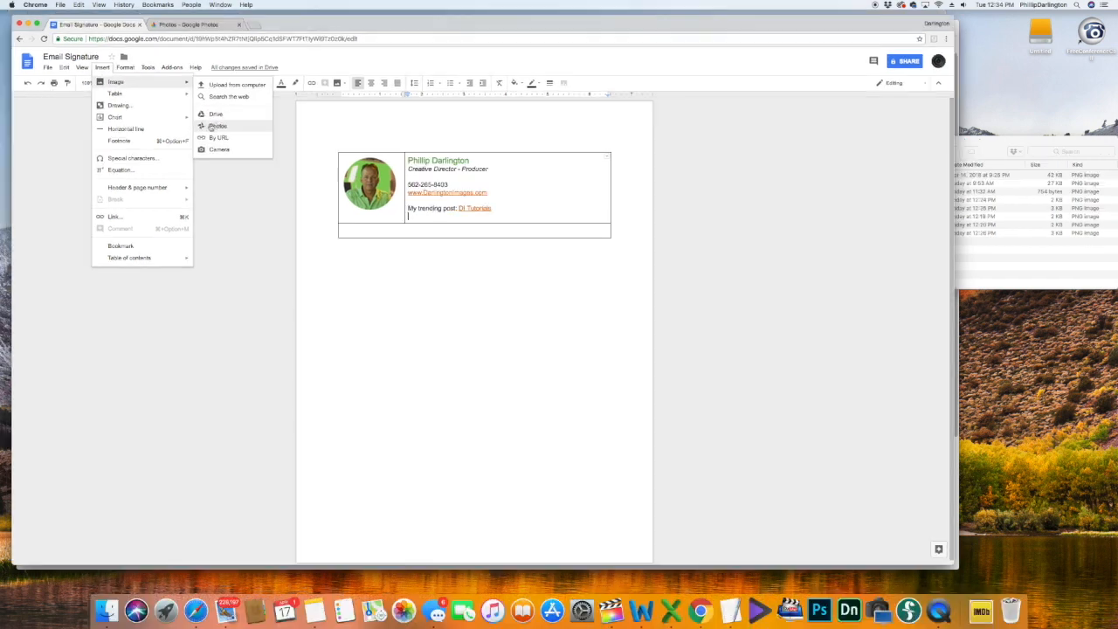
left_click(209, 126)
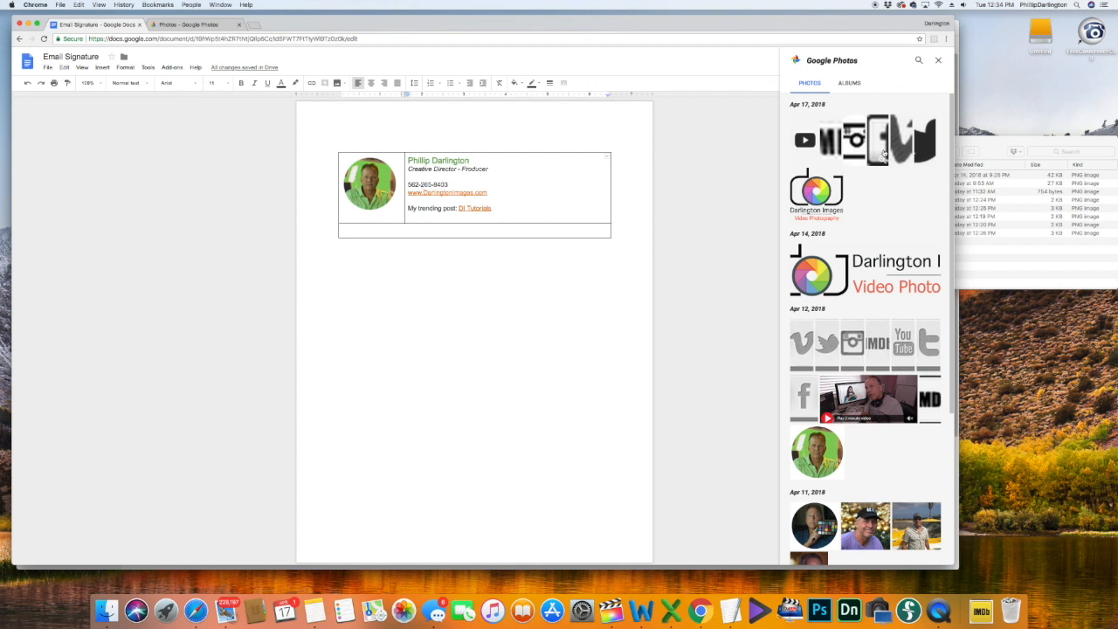
left_click(804, 395)
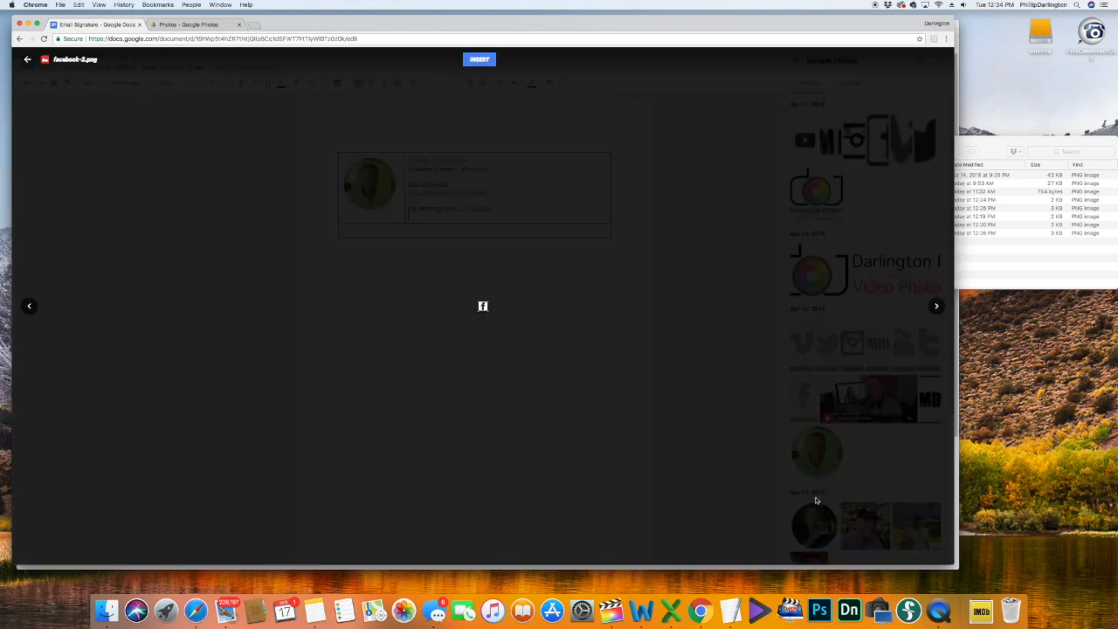
left_click(478, 61)
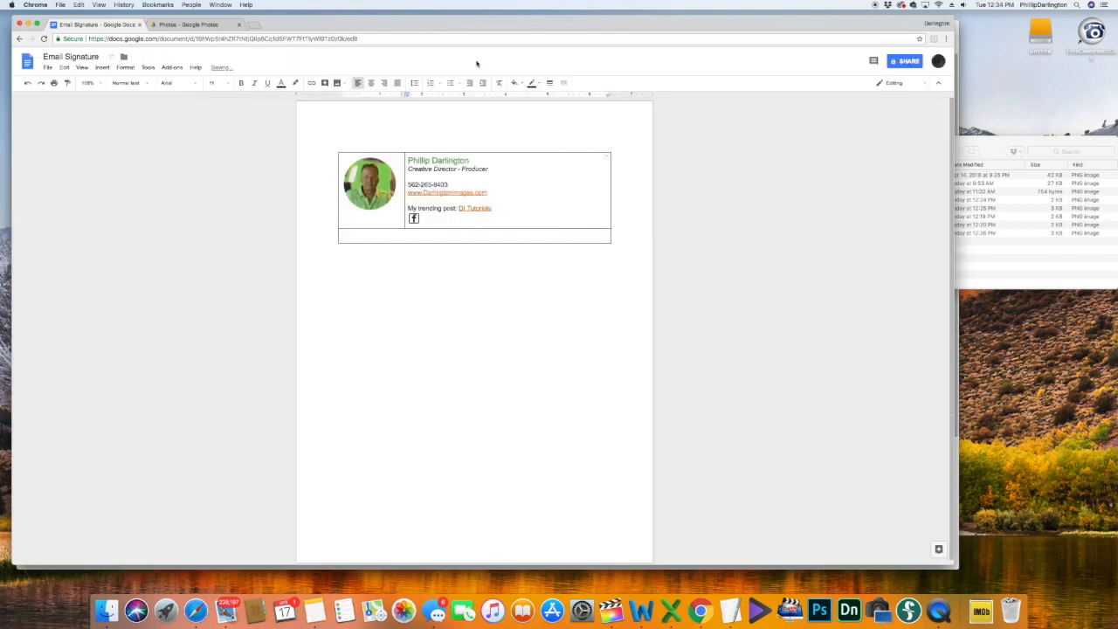
Insert the YouTube icon youtube.png from Google Photos beside the Facebook icon
left_click(104, 68)
mouse_move(125, 83)
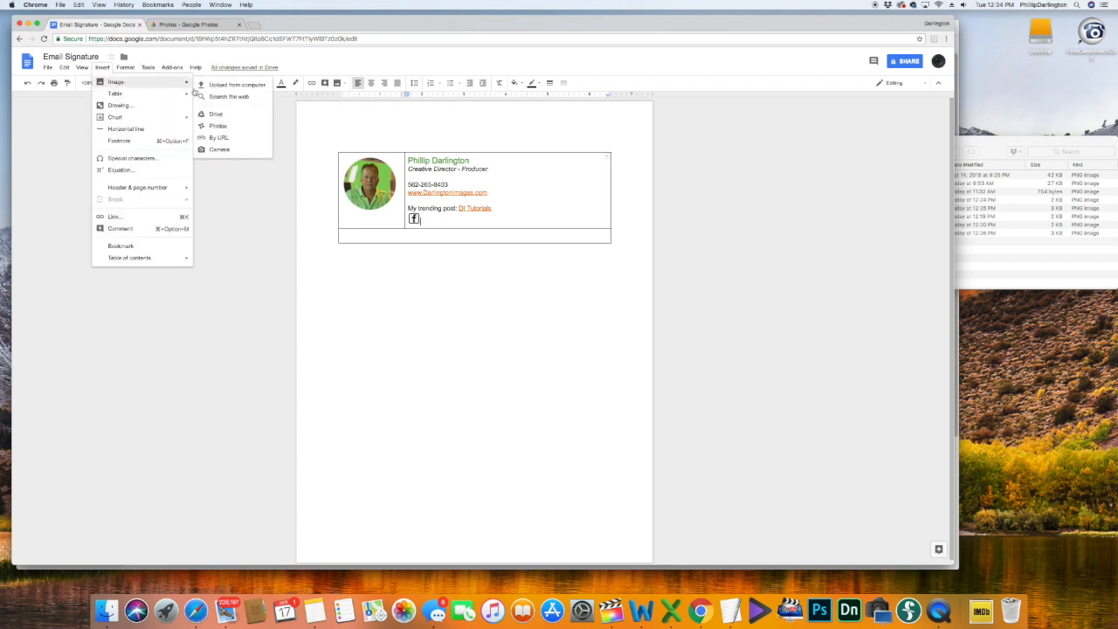
left_click(217, 127)
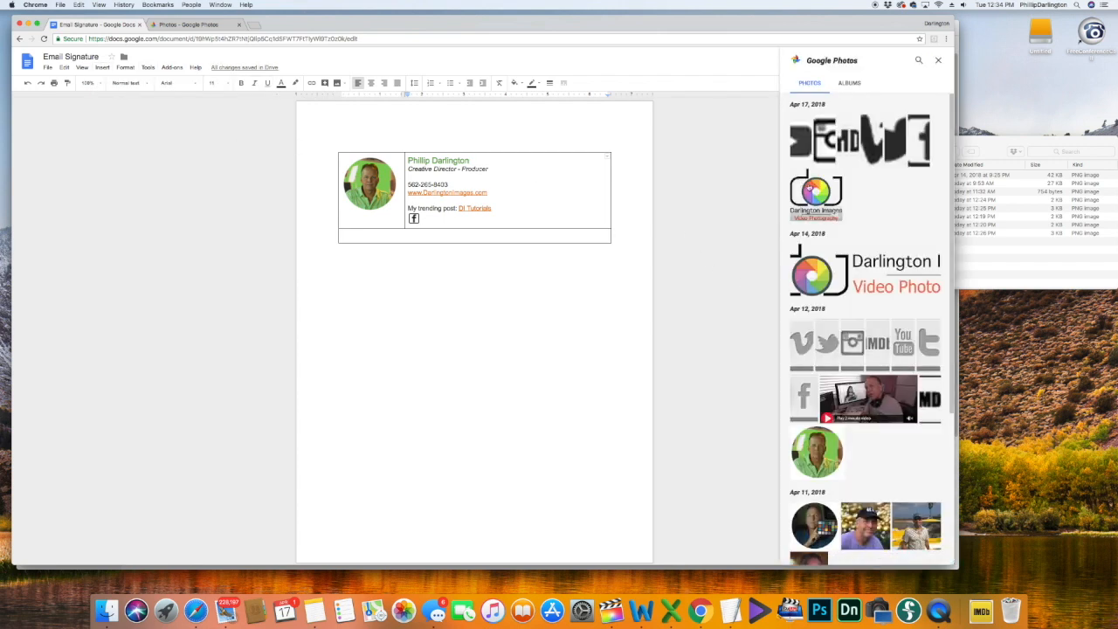
left_click(804, 154)
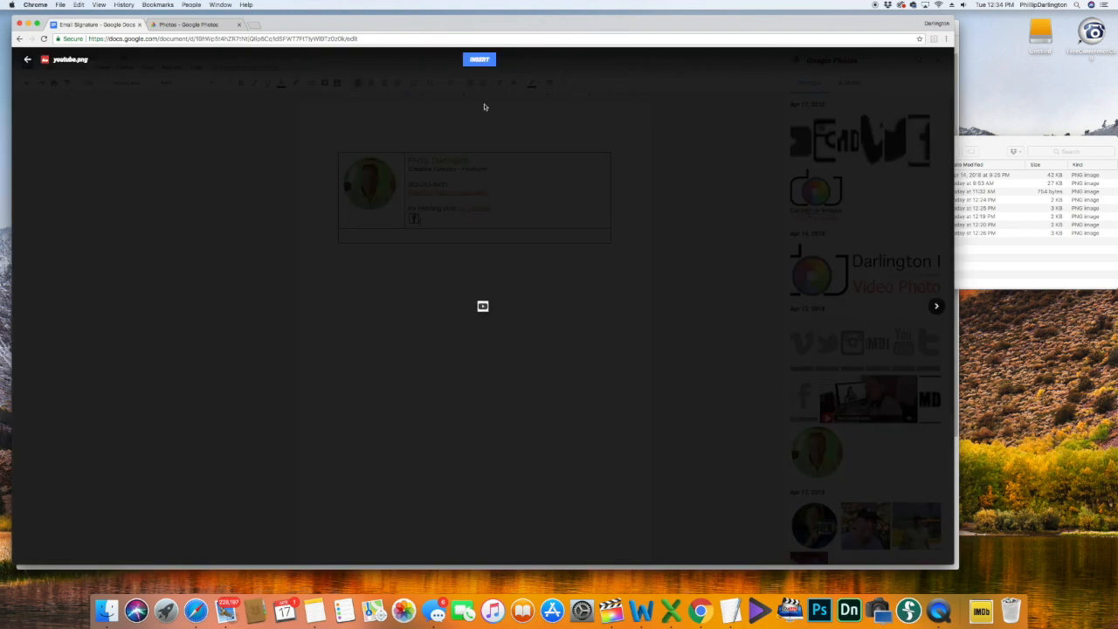
left_click(478, 59)
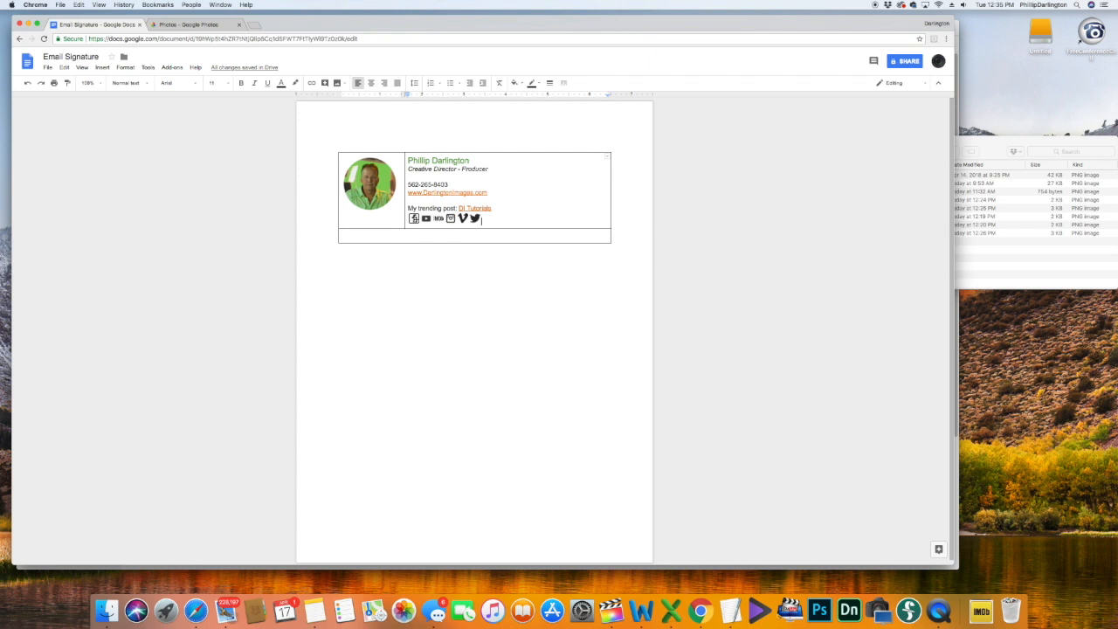
left_click(414, 216)
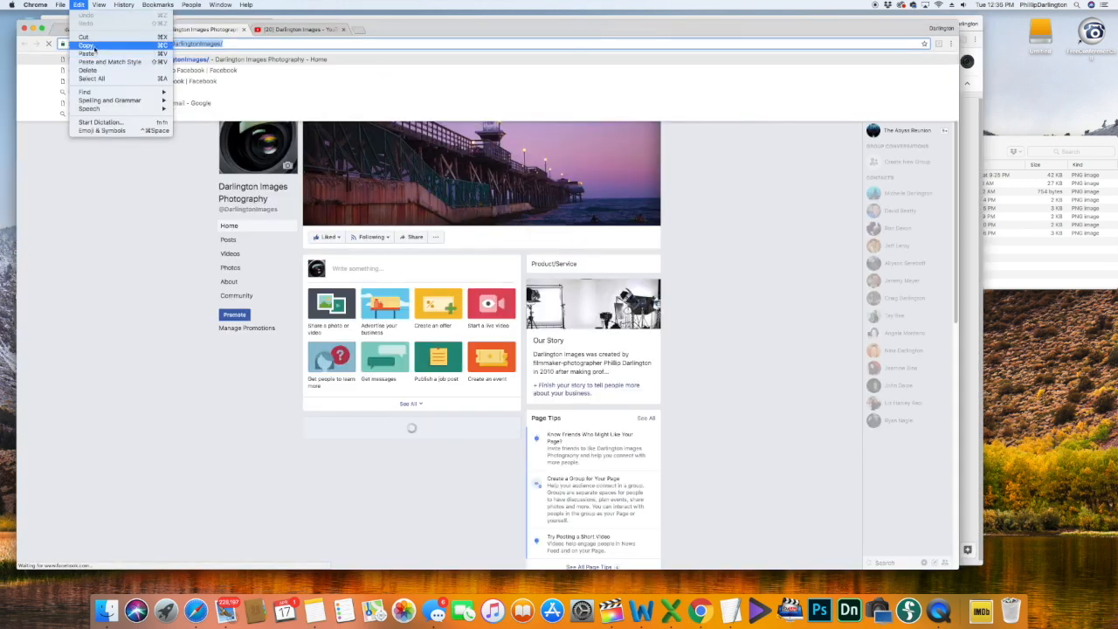
left_click(96, 45)
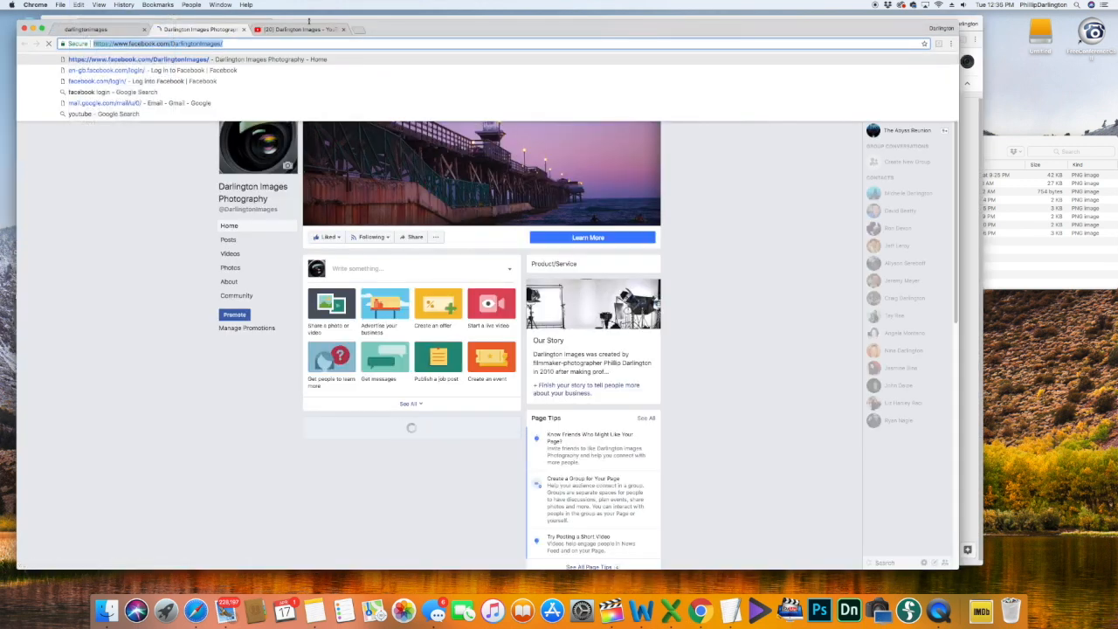
left_click(214, 4)
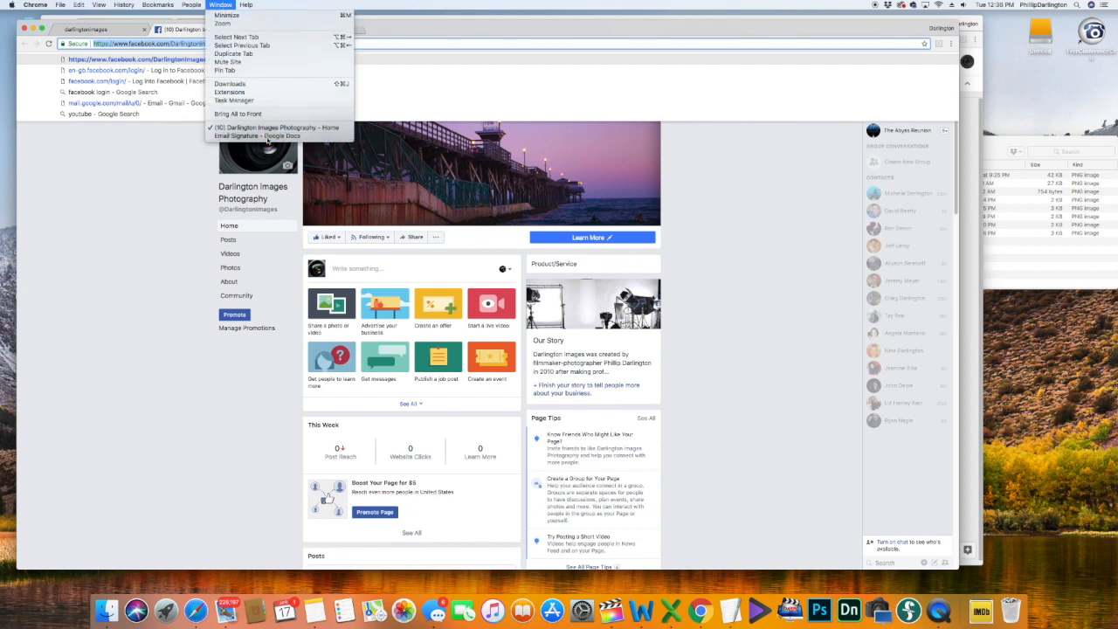
left_click(267, 137)
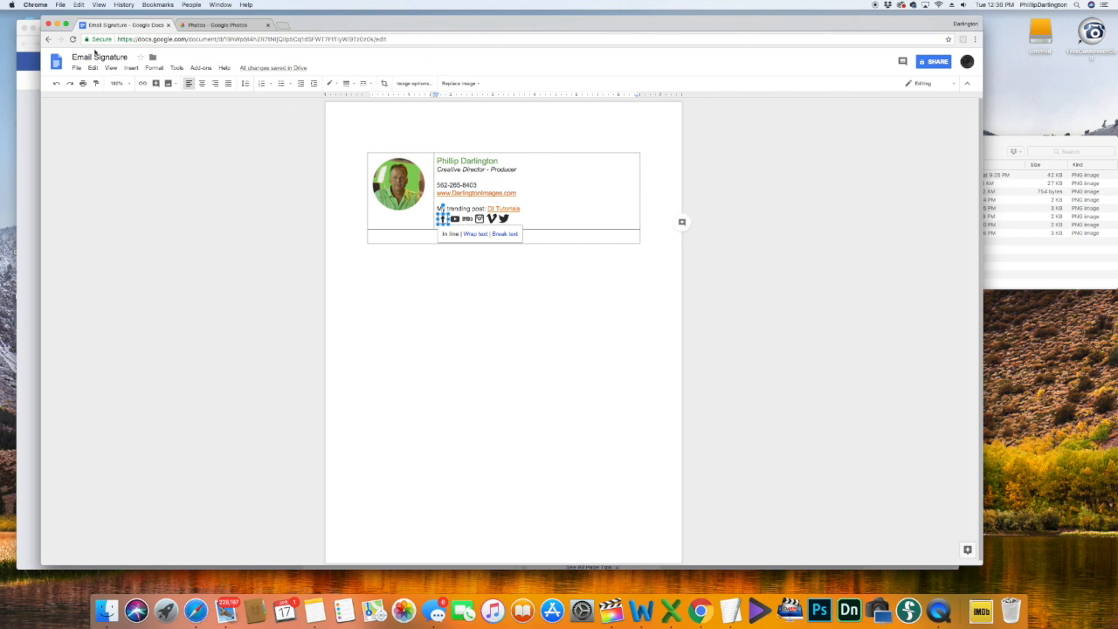
left_click(142, 83)
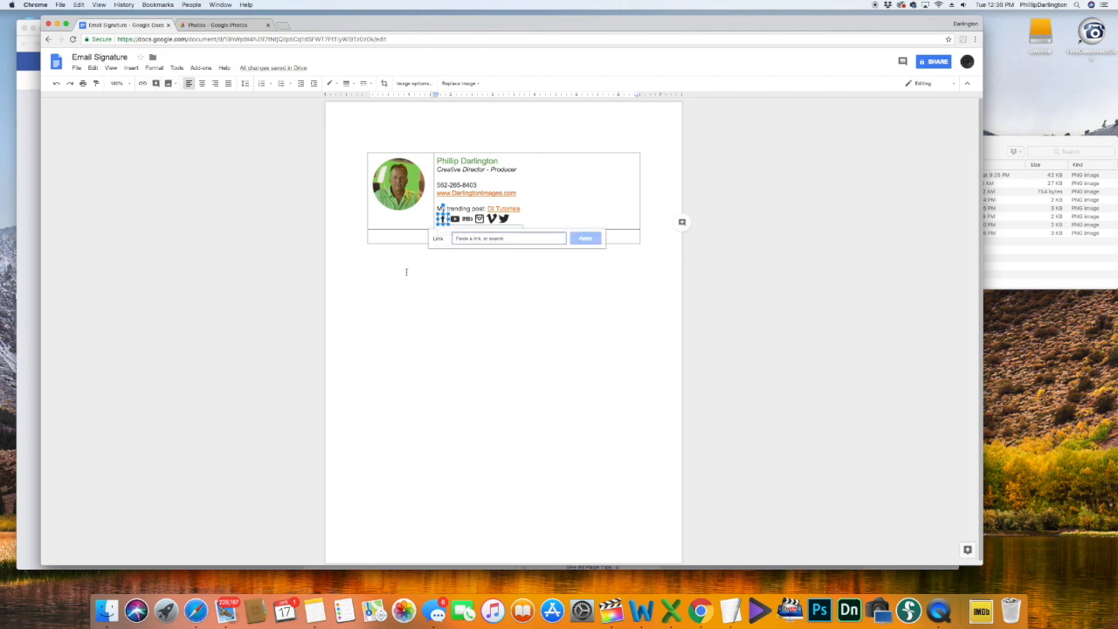
type("https://www.facebook.com/DarlingtonImages/")
left_click(585, 238)
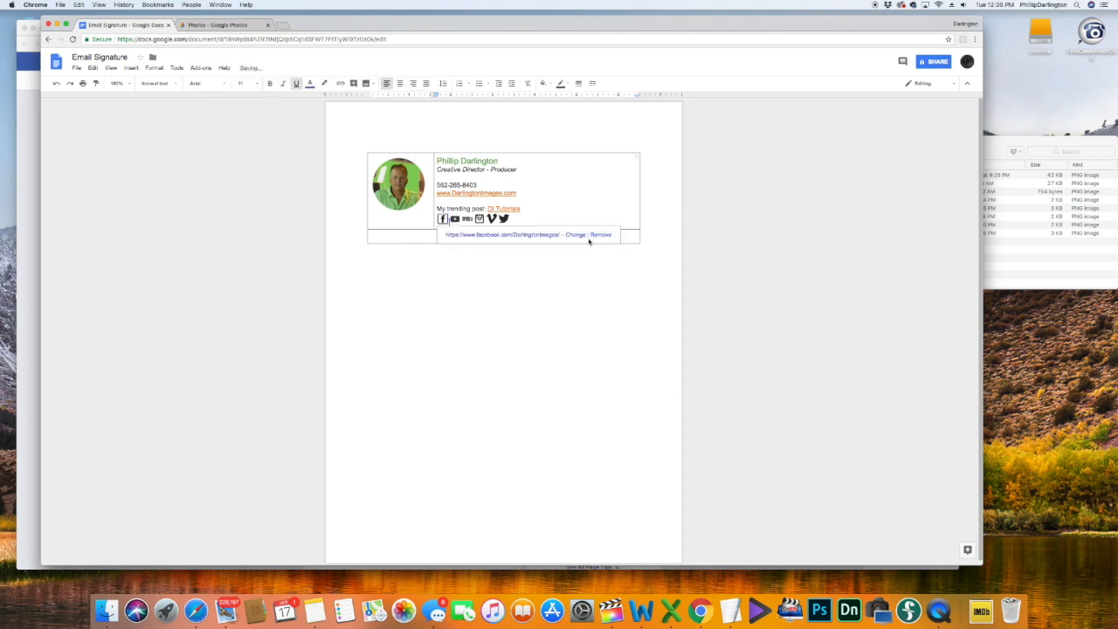
Copy the address of the IMDb profile page and return to the Email Signature document
left_click(455, 218)
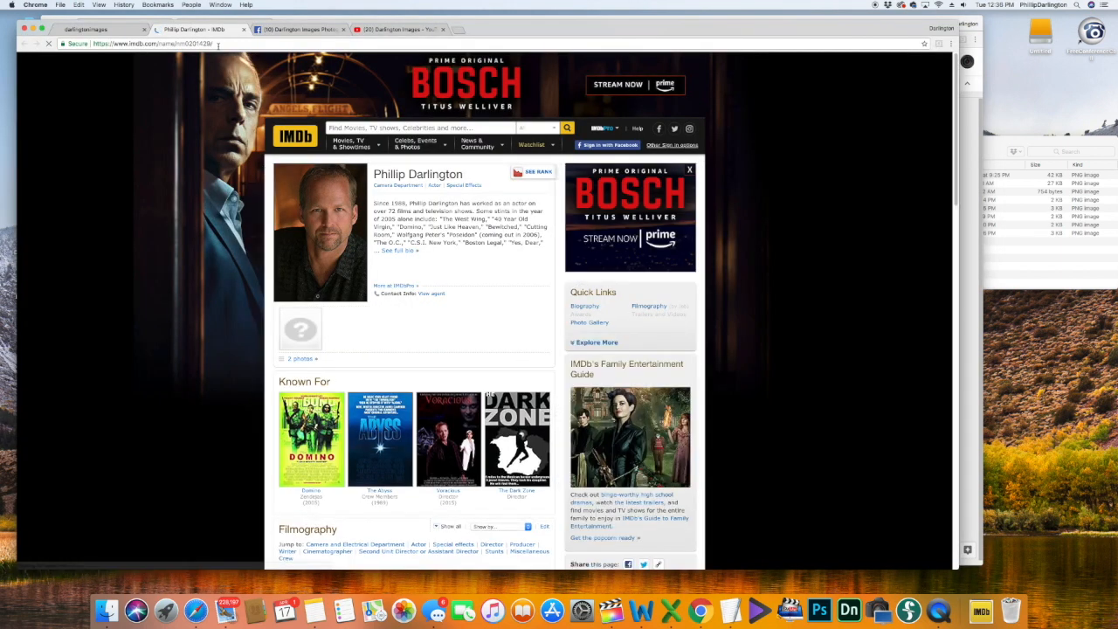
left_click(217, 43)
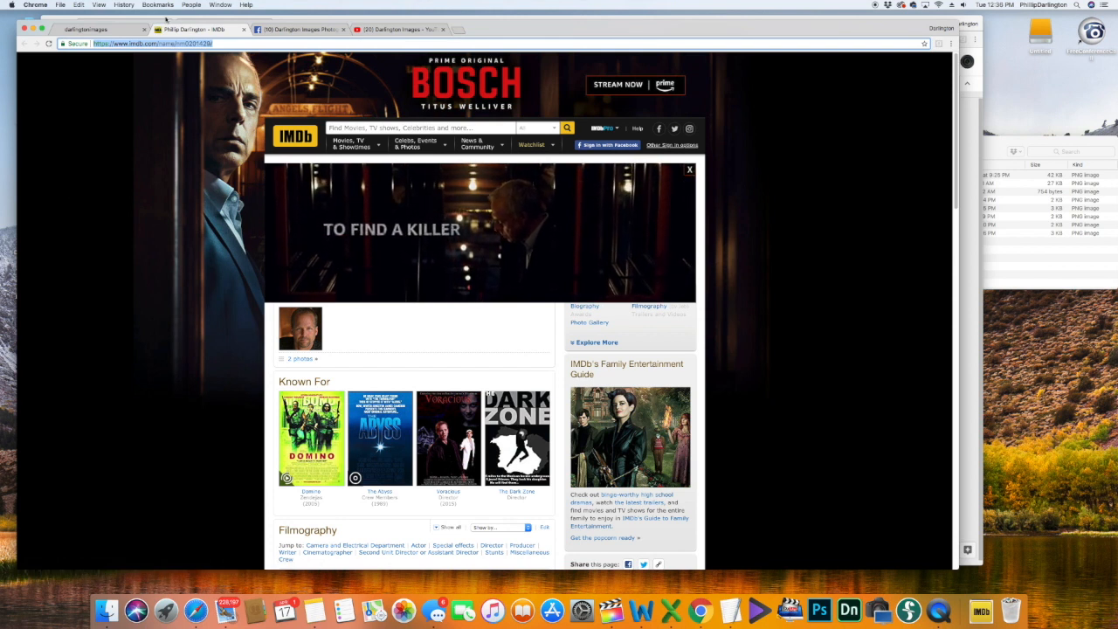
left_click(220, 4)
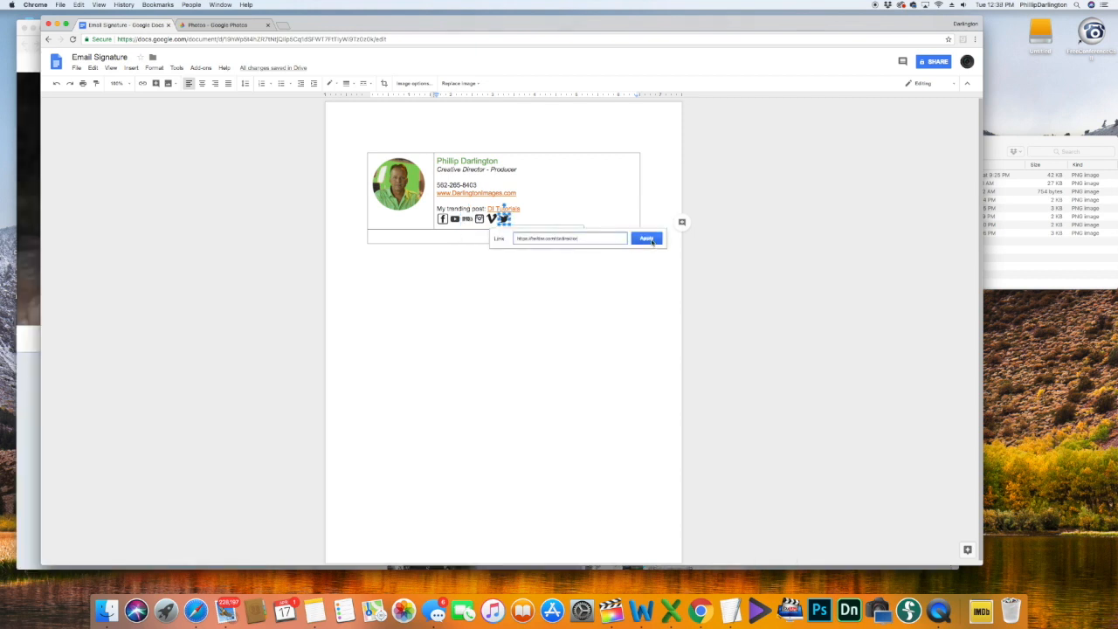
Apply the entered Twitter profile address as the link of the Twitter icon
left_click(646, 239)
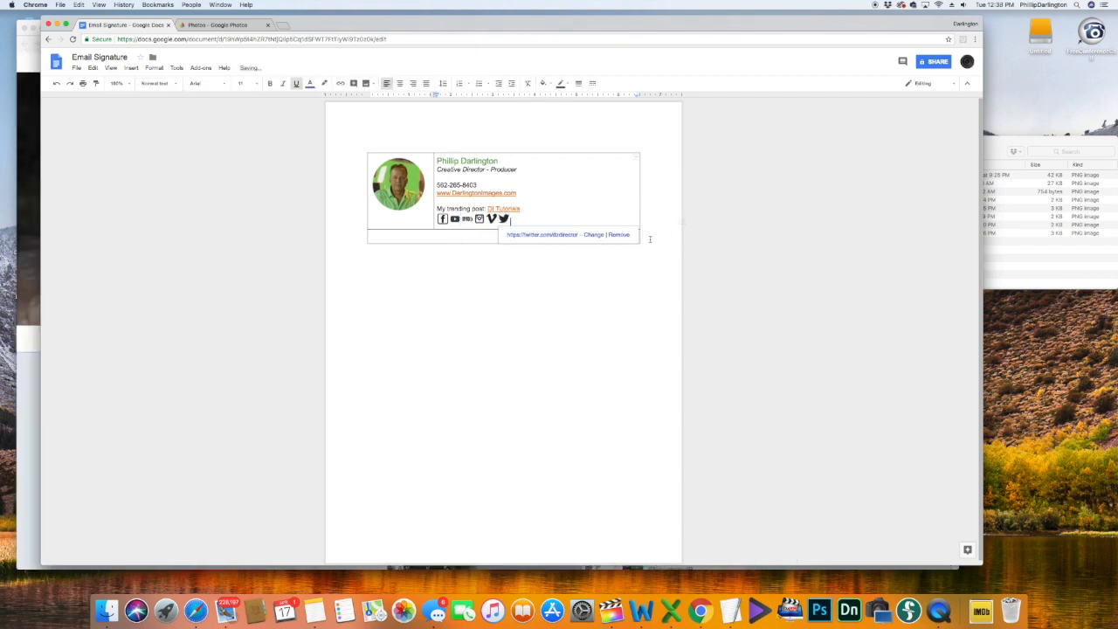
left_click(574, 293)
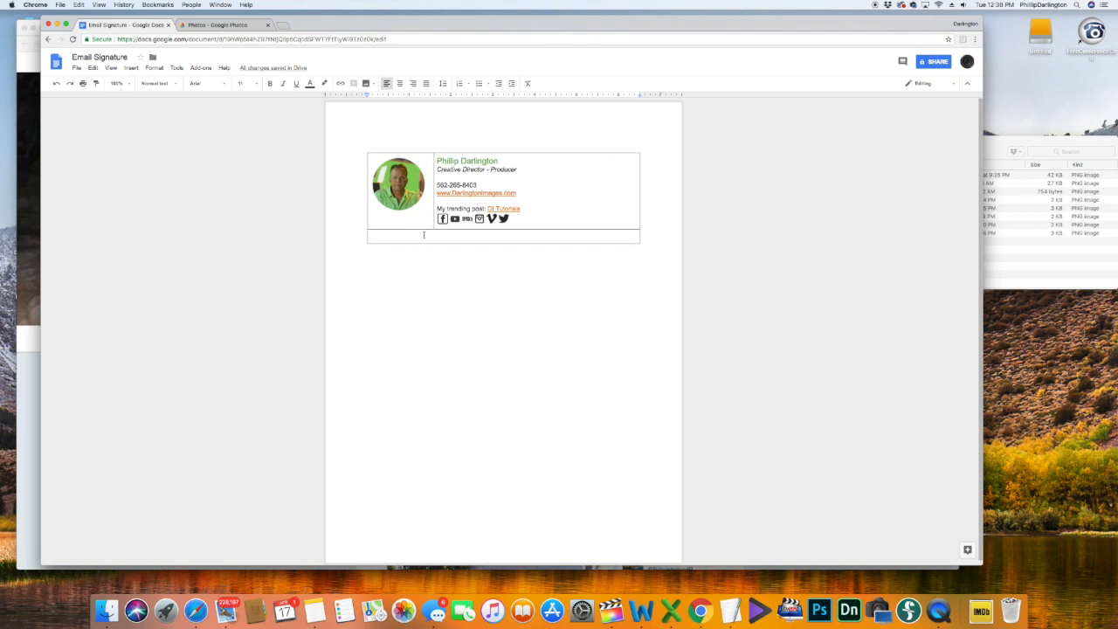
Change the font of the entire signature table to Verdana
left_click(526, 218)
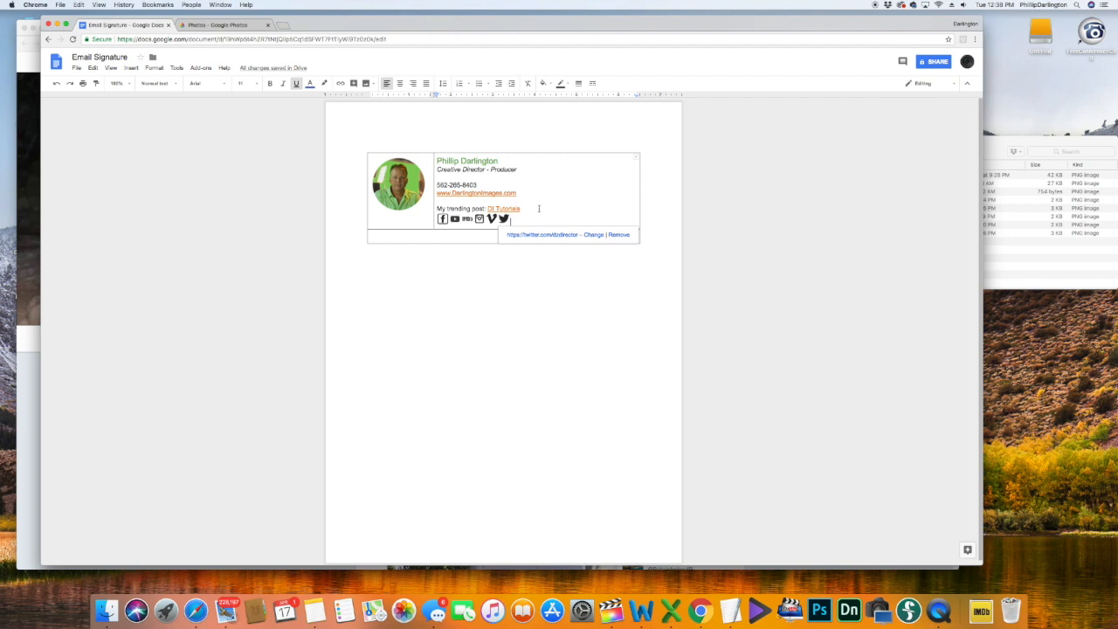
key("super+a")
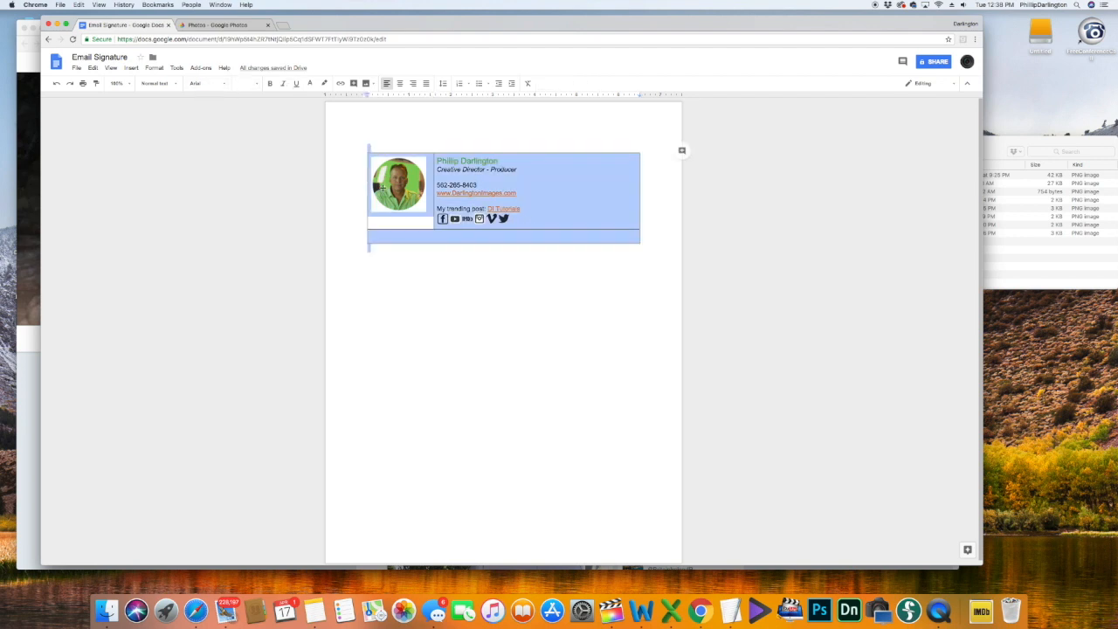
left_click(222, 84)
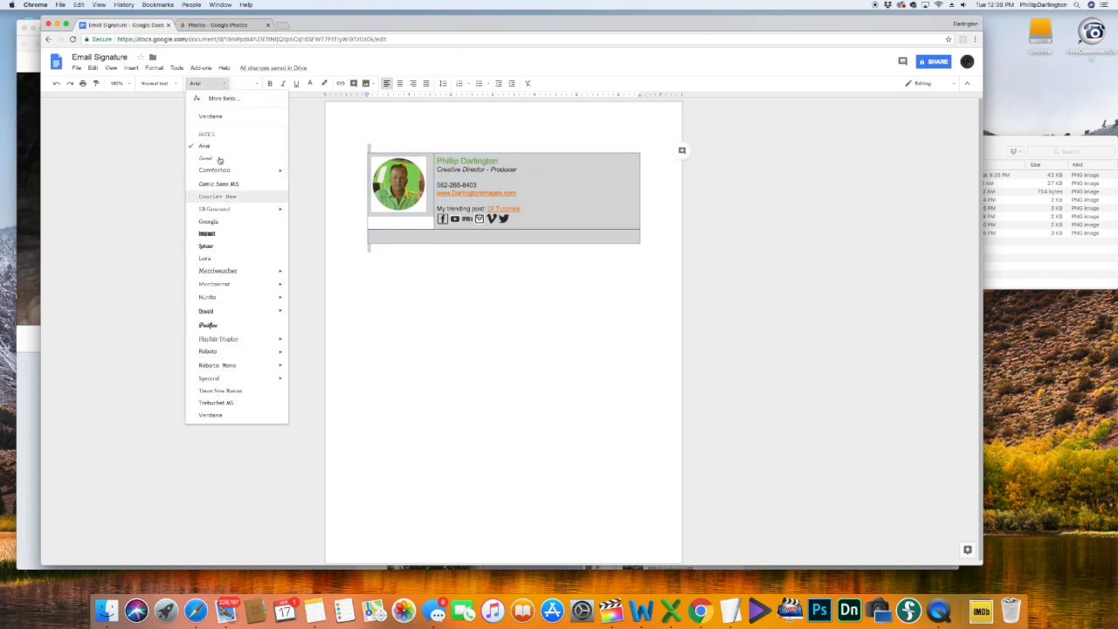
left_click(210, 414)
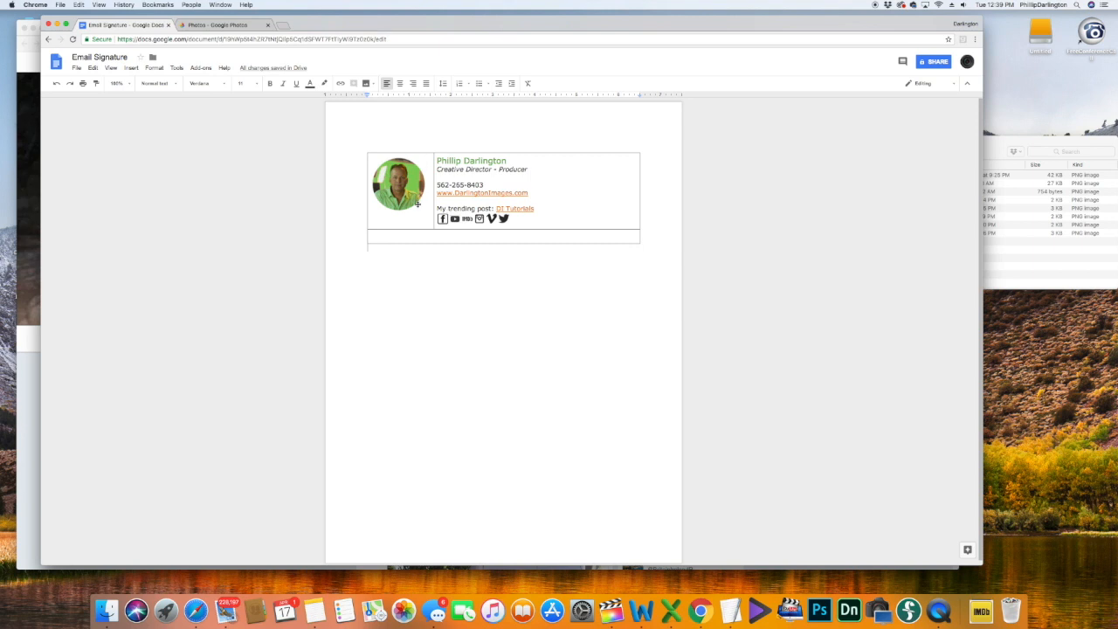
Nudge the border between the table's top row and the empty bottom row slightly upward
left_click(416, 204)
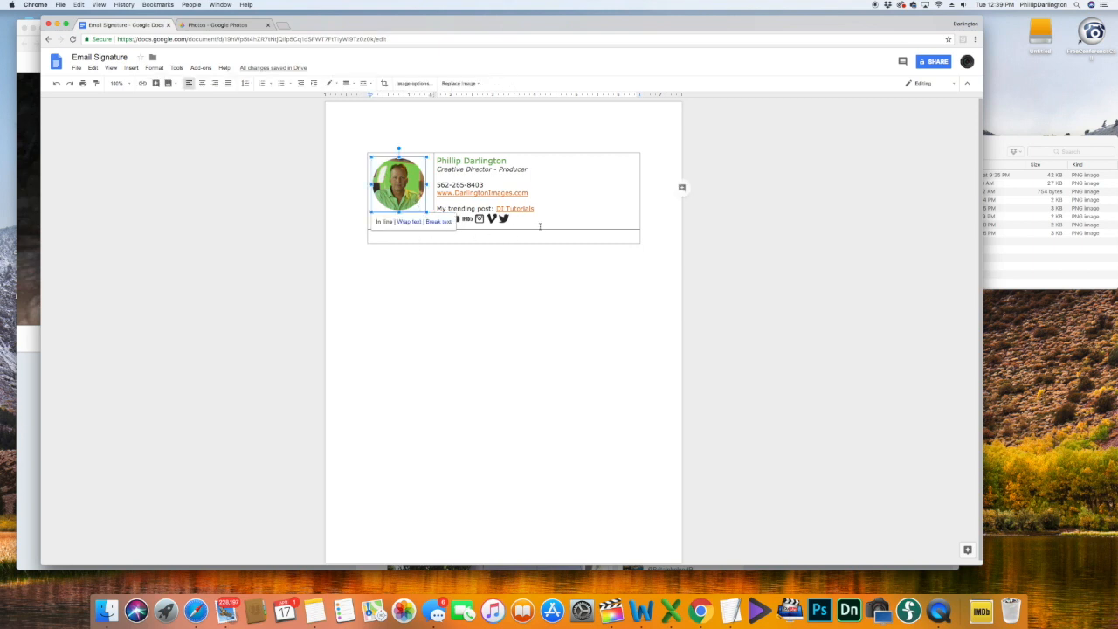
left_click_drag(541, 229, 542, 226)
left_click(543, 262)
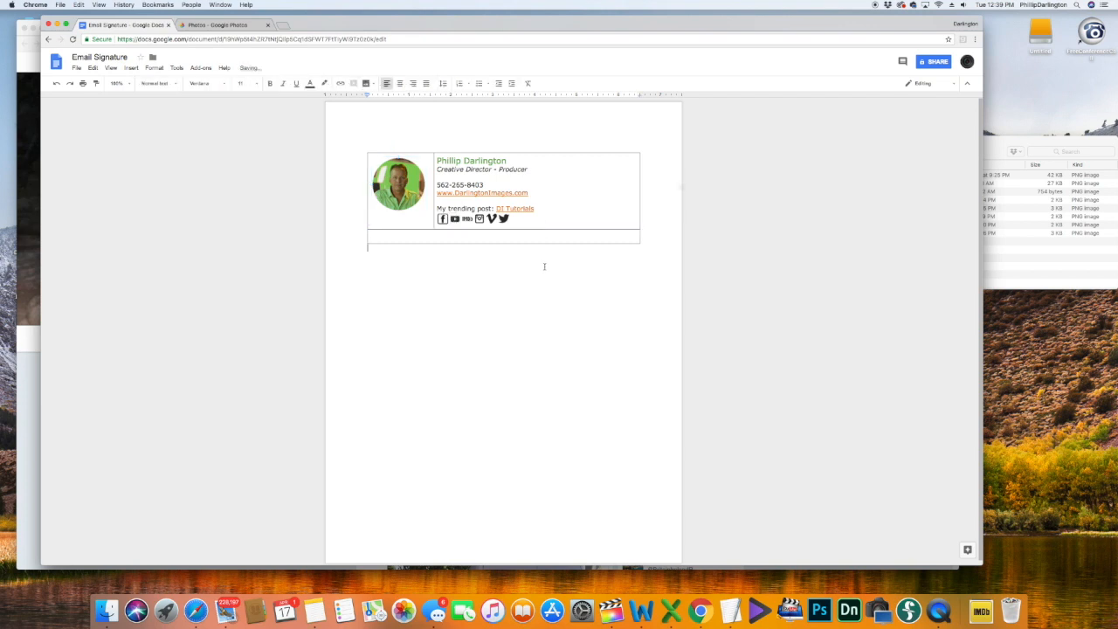
Add the italic tagline "Video Marketing is my passion - we are in a time where the medium is best used for affordable brand expansion" in the bottom row
left_click(416, 238)
type("Video Marketing is my passion - we are in a time where the medium is best used for affordable brand expansion")
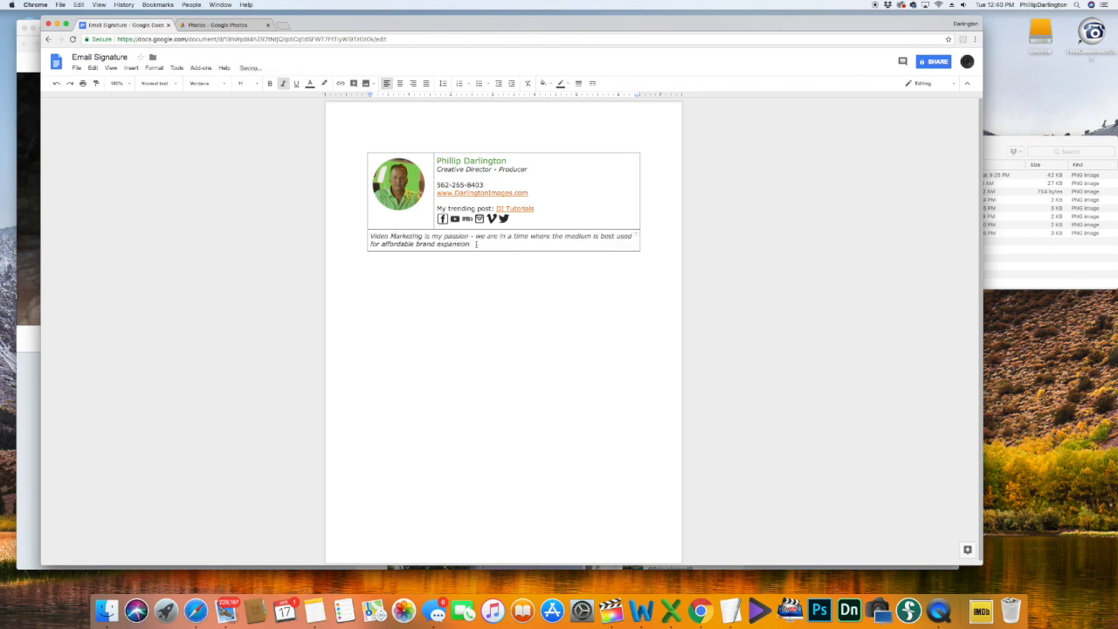
left_click_drag(476, 244, 373, 237)
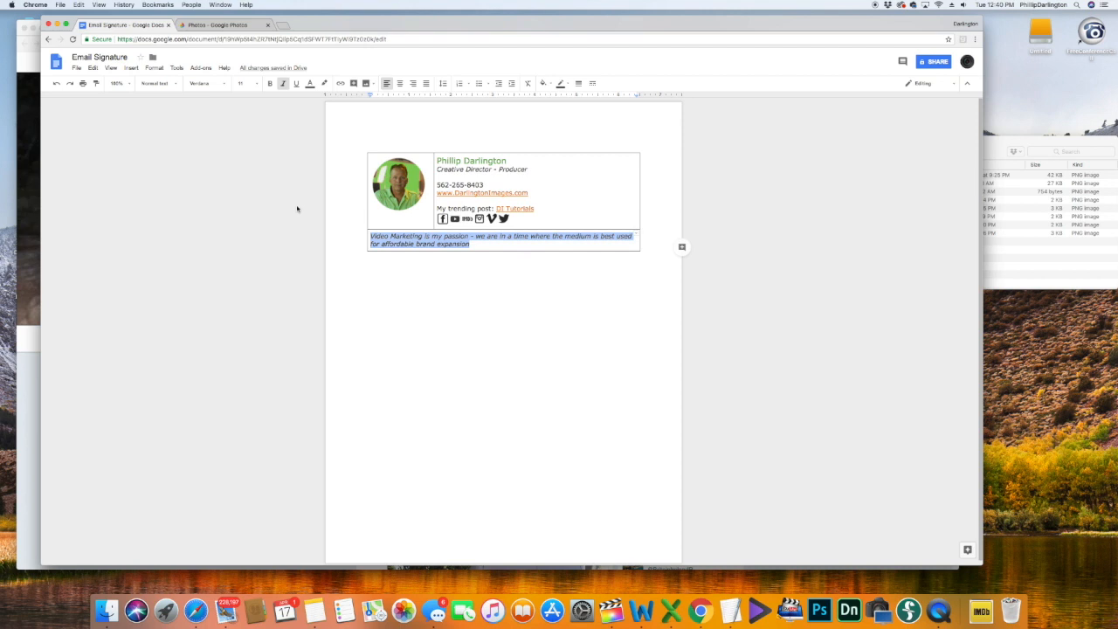
left_click(311, 87)
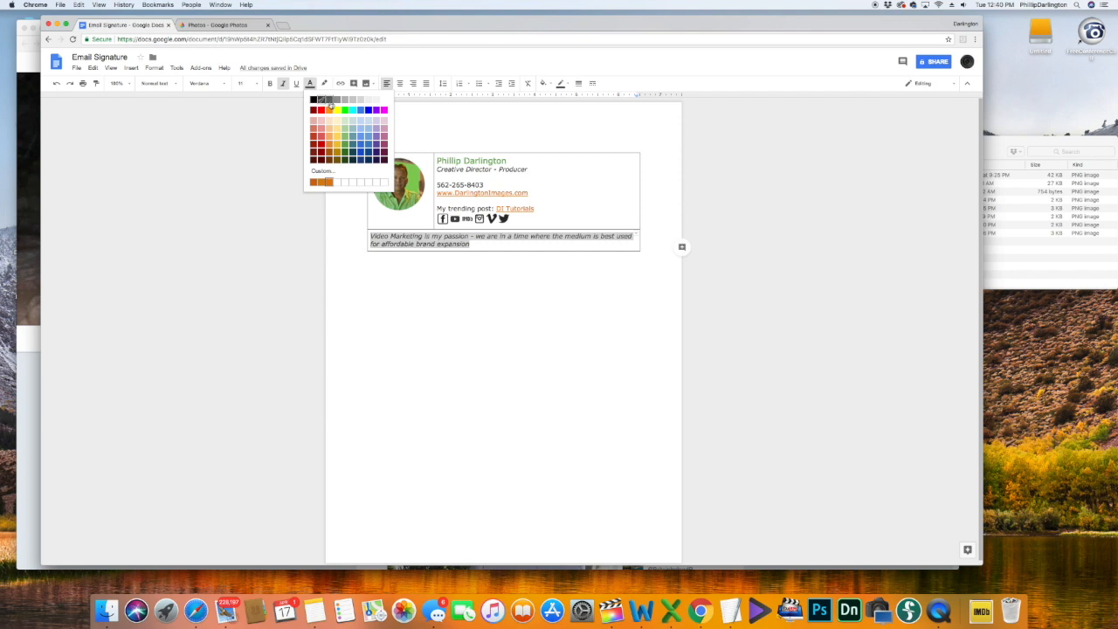
left_click(477, 254)
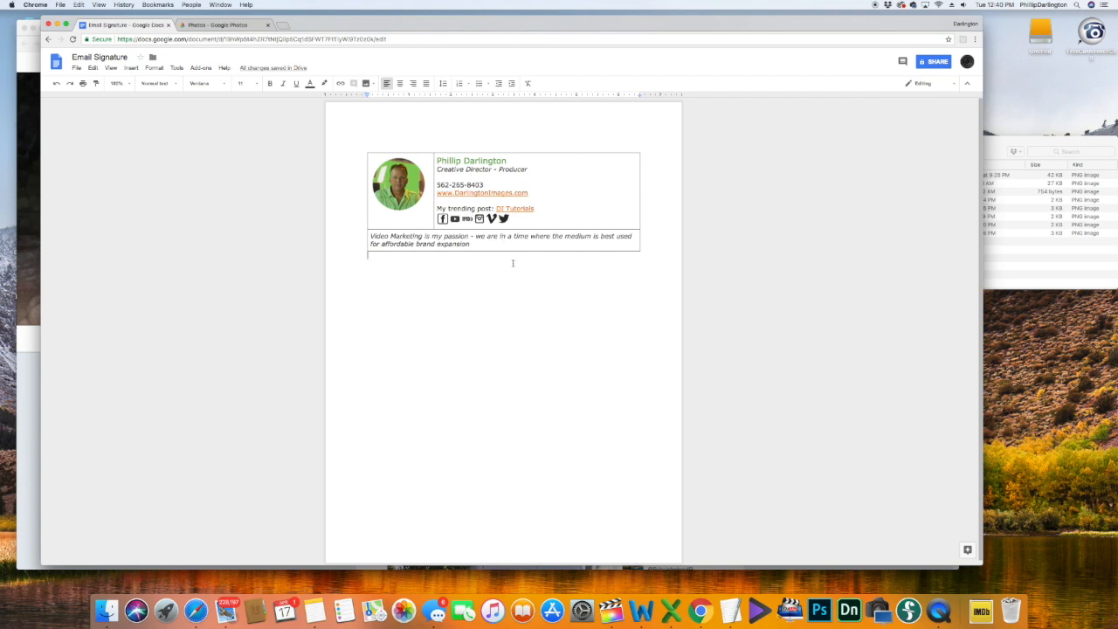
Set the border width of all cells in the signature table to 0pt
left_click_drag(511, 258, 460, 200)
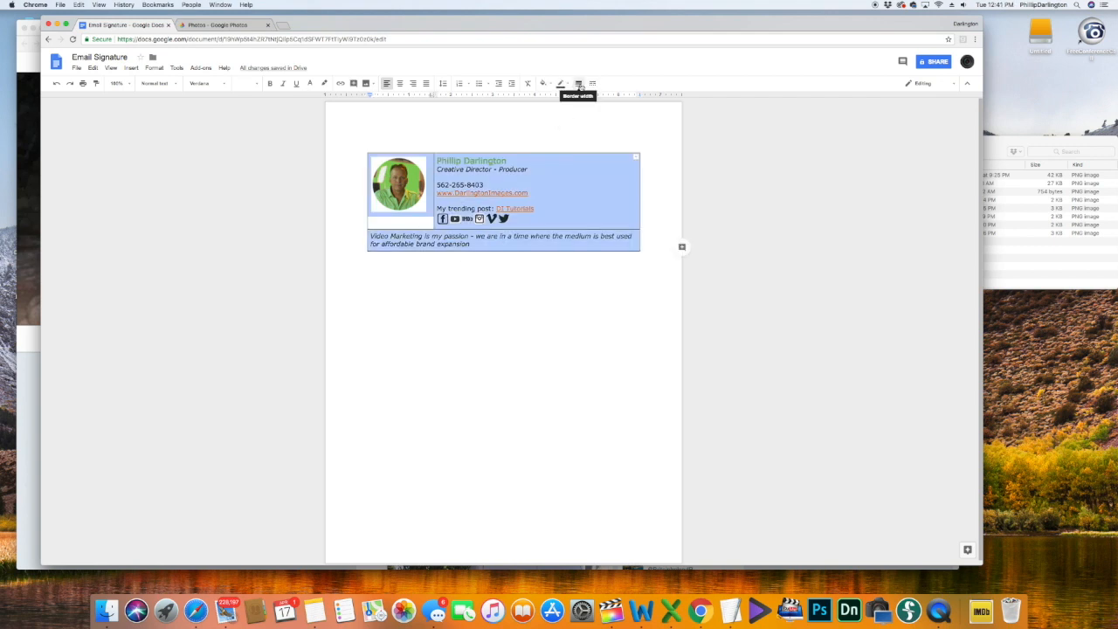
left_click(580, 85)
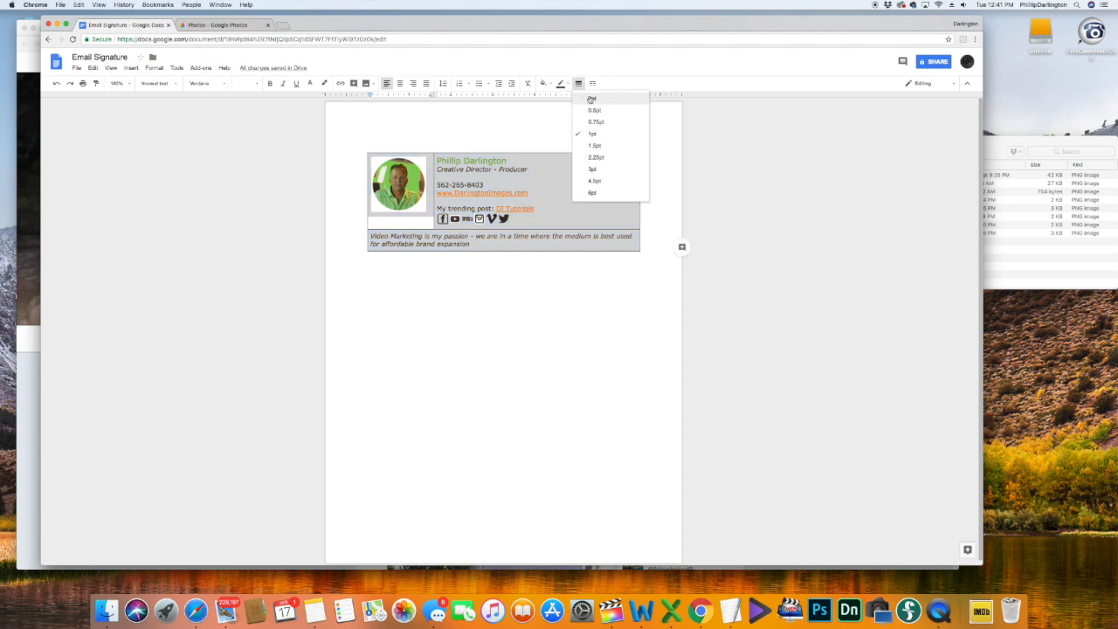
left_click(590, 98)
left_click(555, 239)
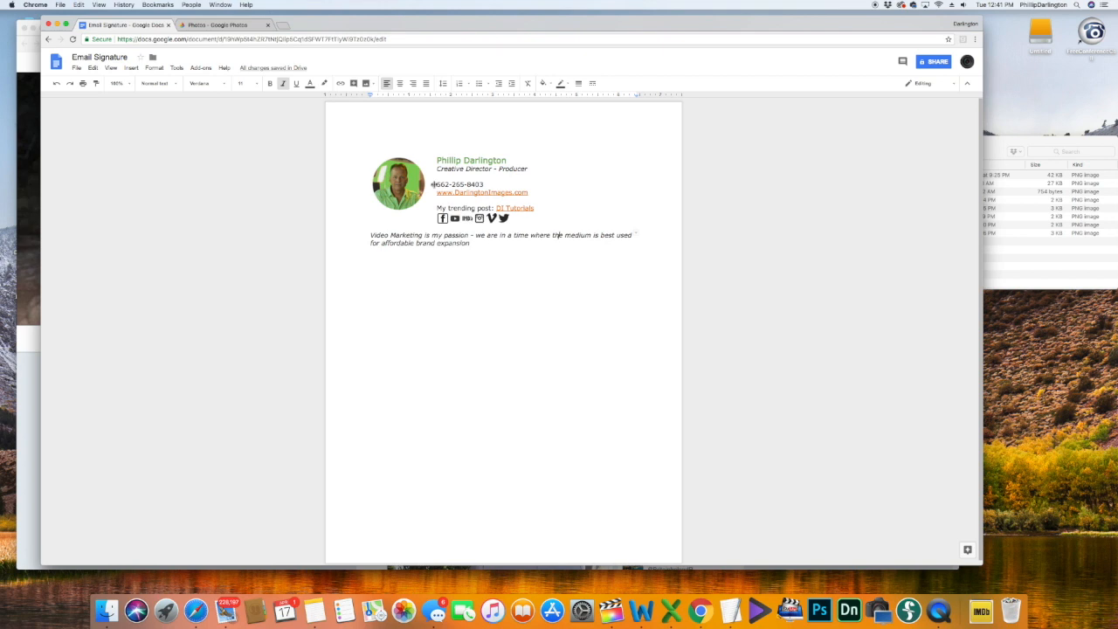
Give the vertical border between the photo and the contact details a 1.5pt width and a dark green colour
left_click(432, 184)
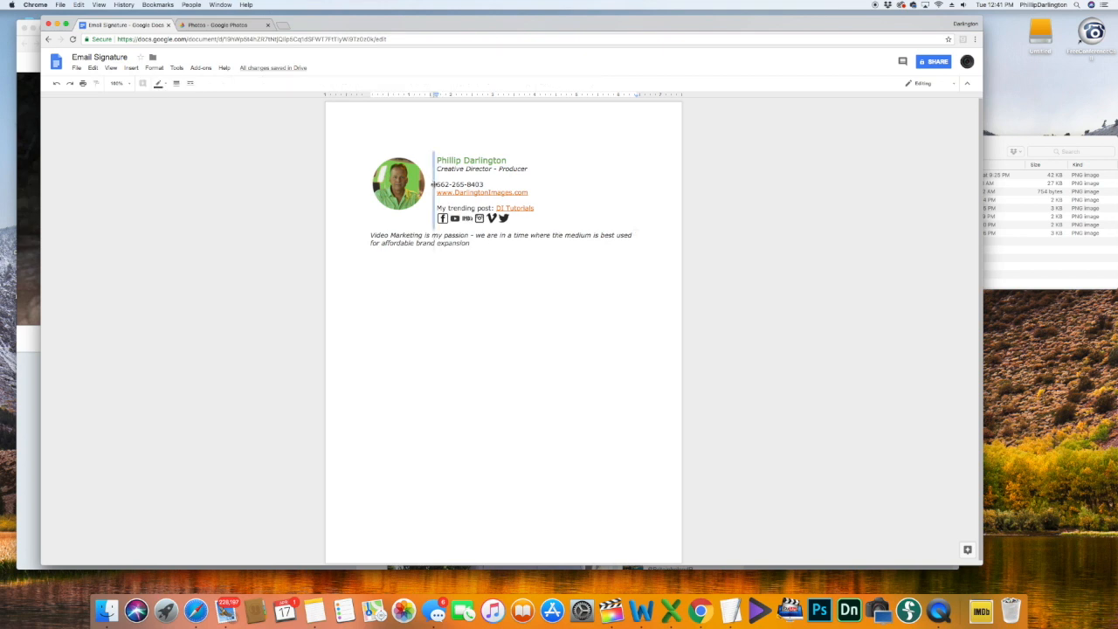
left_click(445, 177)
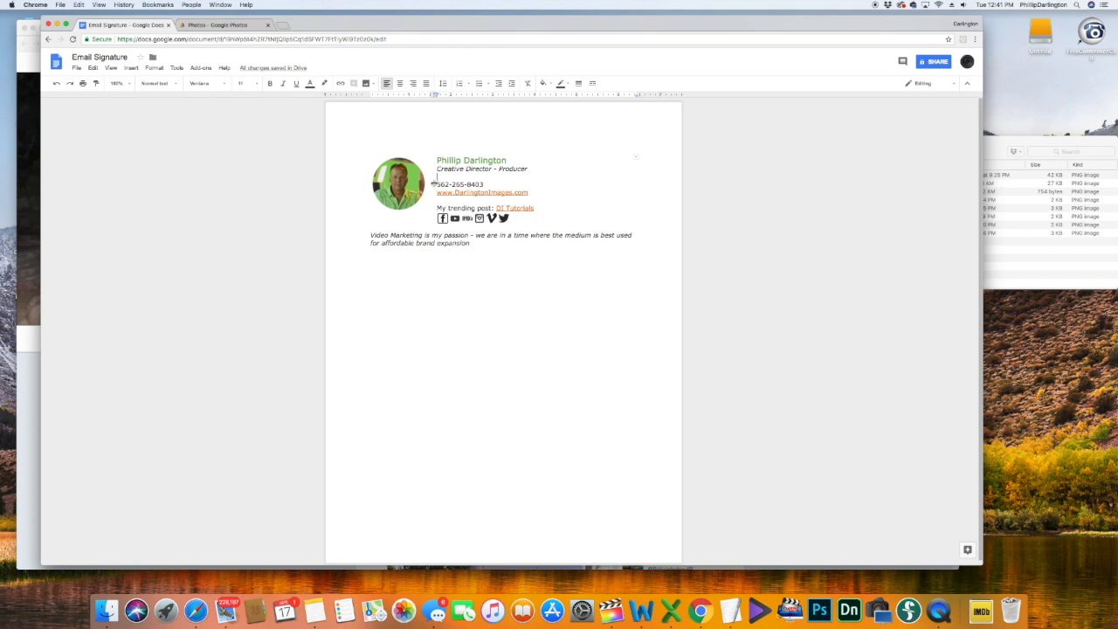
left_click(433, 182)
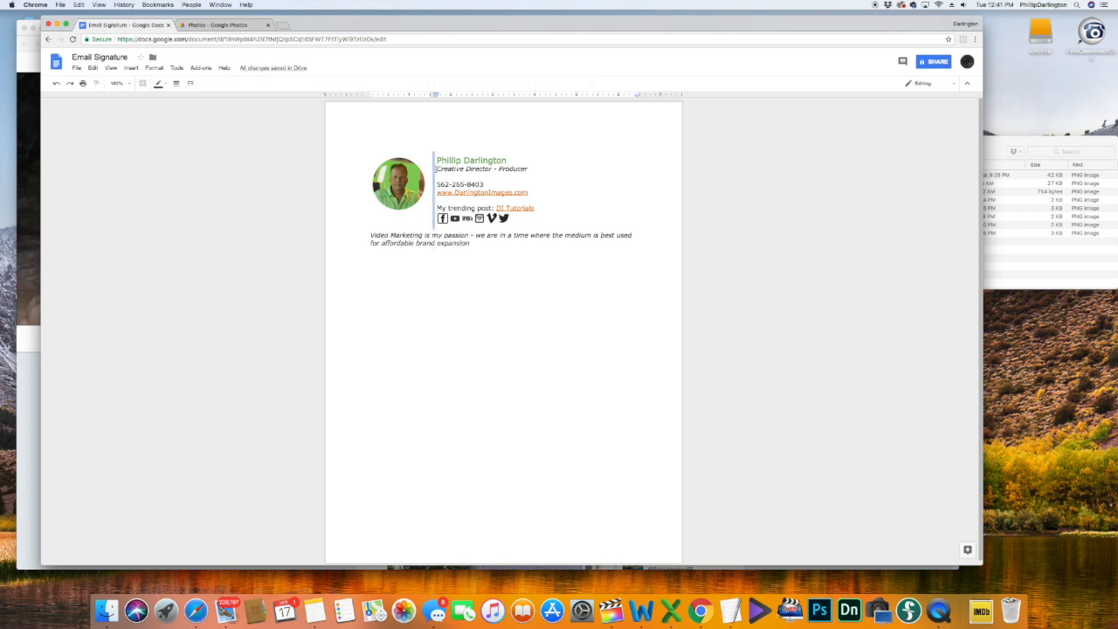
left_click(177, 84)
left_click(196, 146)
left_click(159, 85)
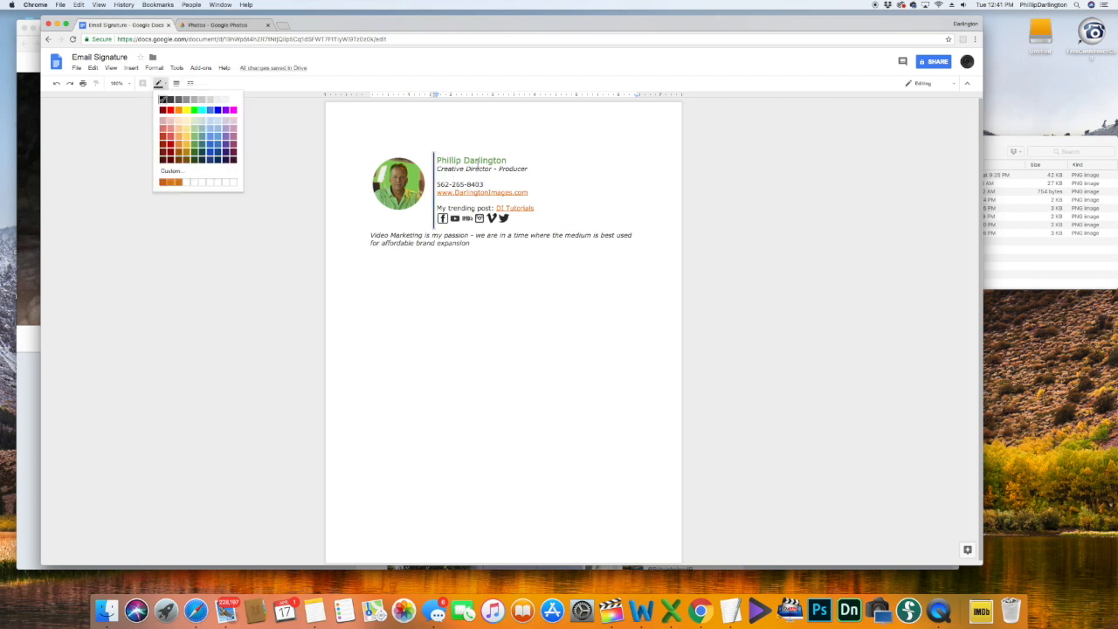
left_click(194, 153)
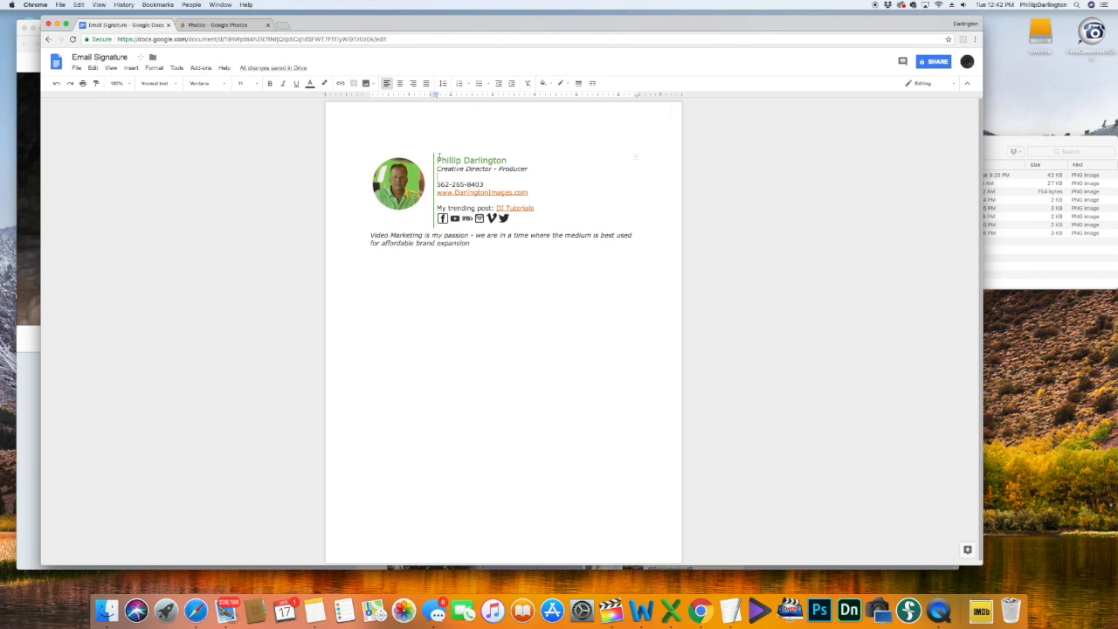
Indent the contact details away from the green vertical border, and move that border slightly farther from the photo
mouse_move(437, 160)
left_mouse_down()
mouse_move(441, 210)
mouse_move(533, 225)
left_mouse_up()
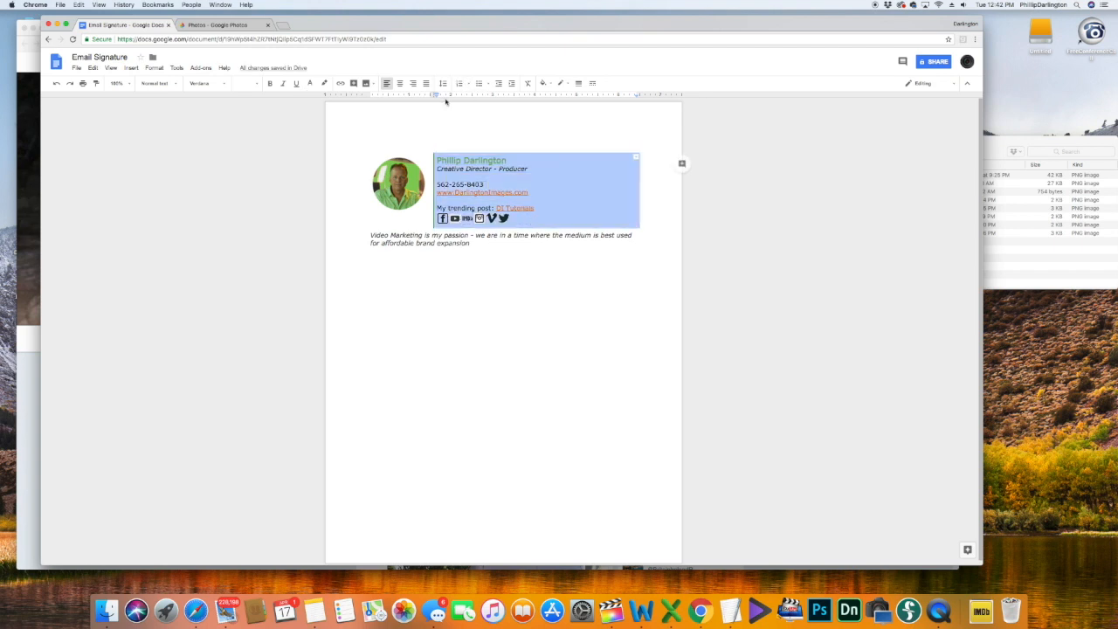
left_click_drag(435, 93, 448, 99)
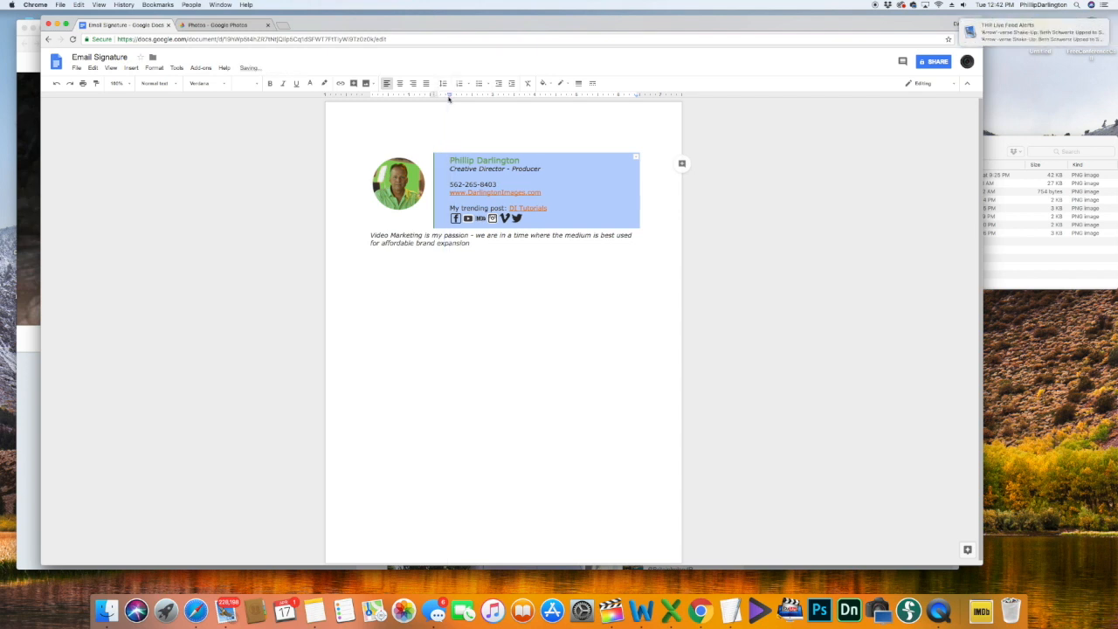
left_click(477, 331)
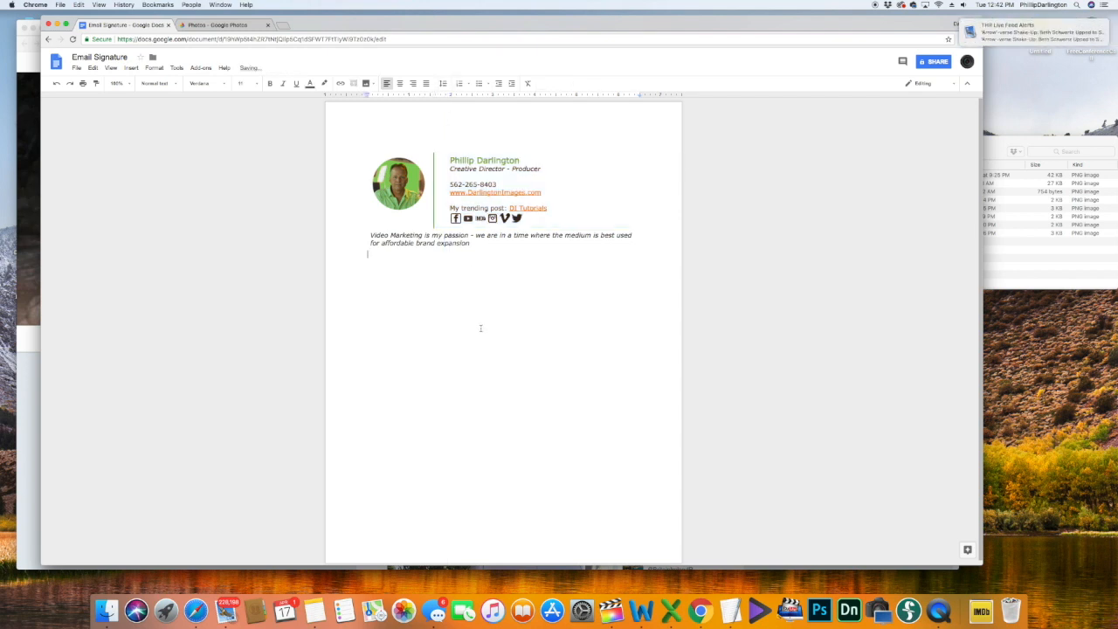
left_click_drag(433, 204, 436, 210)
left_click(488, 264)
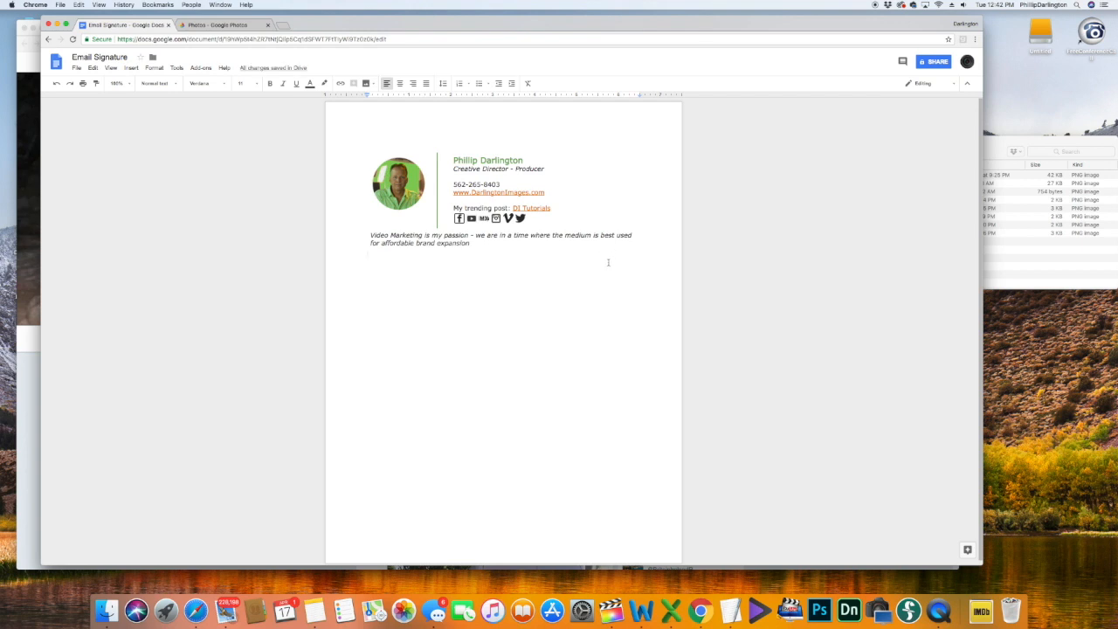
Break the tagline onto a new line before "is best used for affordable brand expansion"
left_click(593, 237)
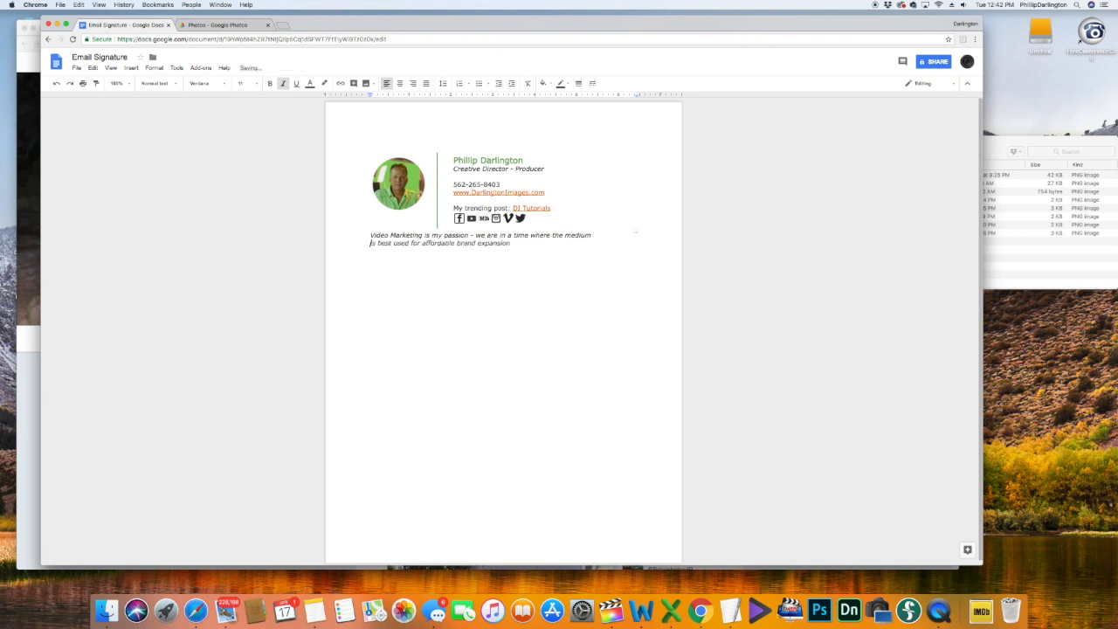
left_click(619, 273)
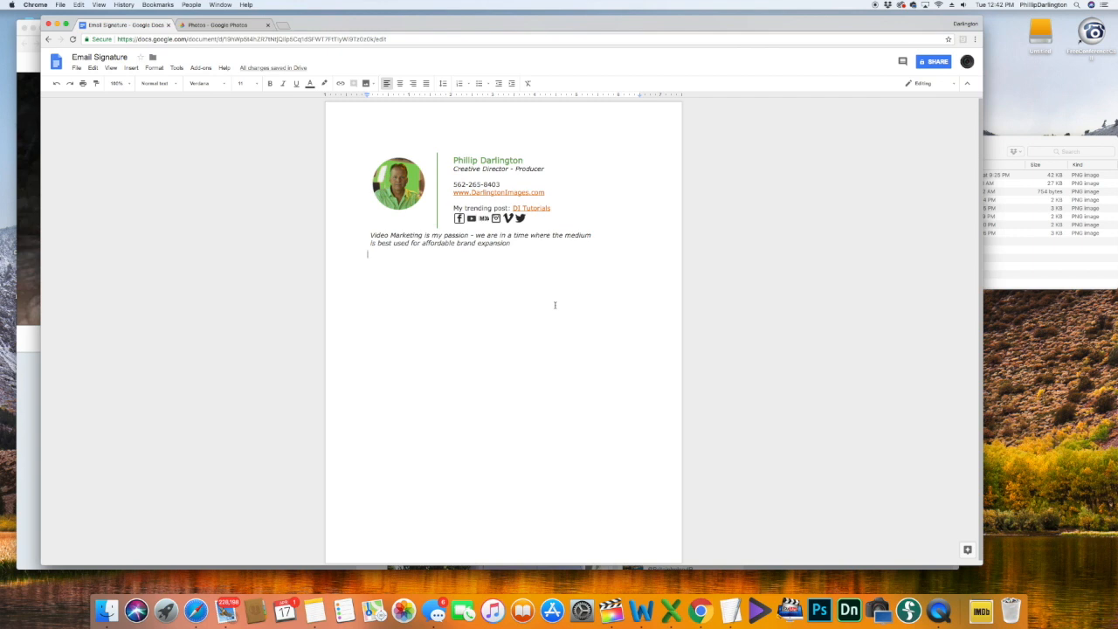
Select the whole signature table, including the tagline, and copy it
double_click(528, 243)
left_click(527, 245)
key("super+a")
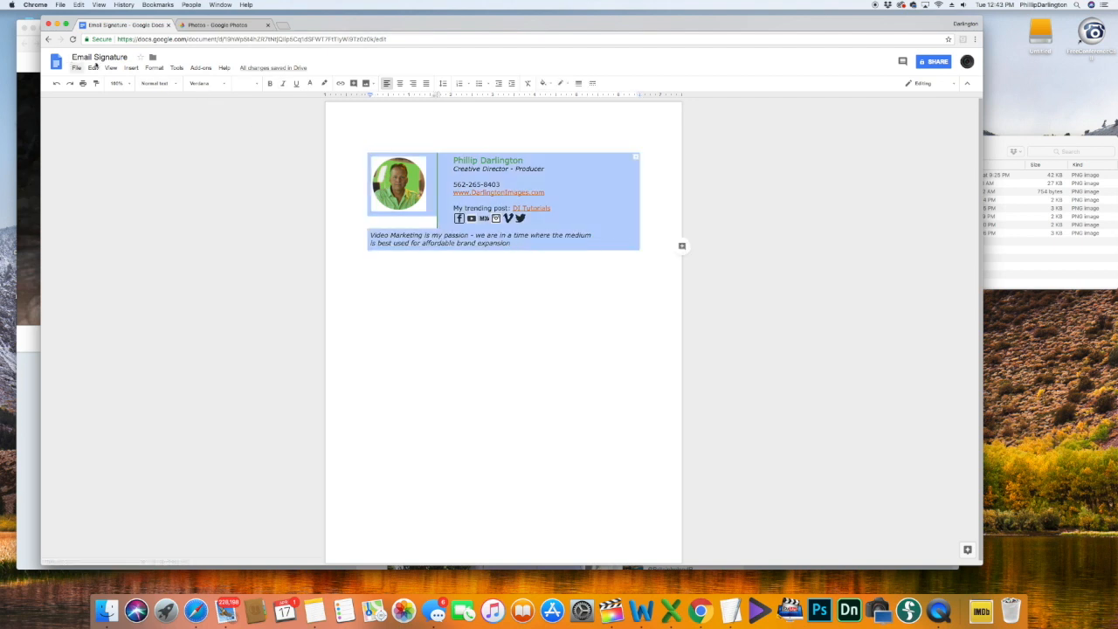
left_click(93, 68)
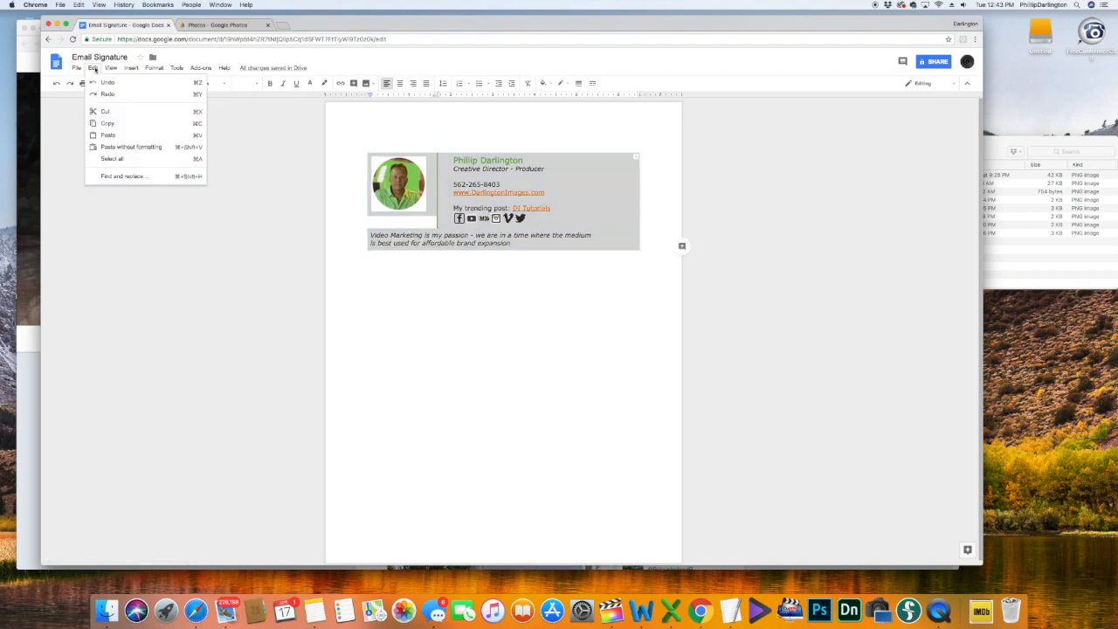
left_click(108, 125)
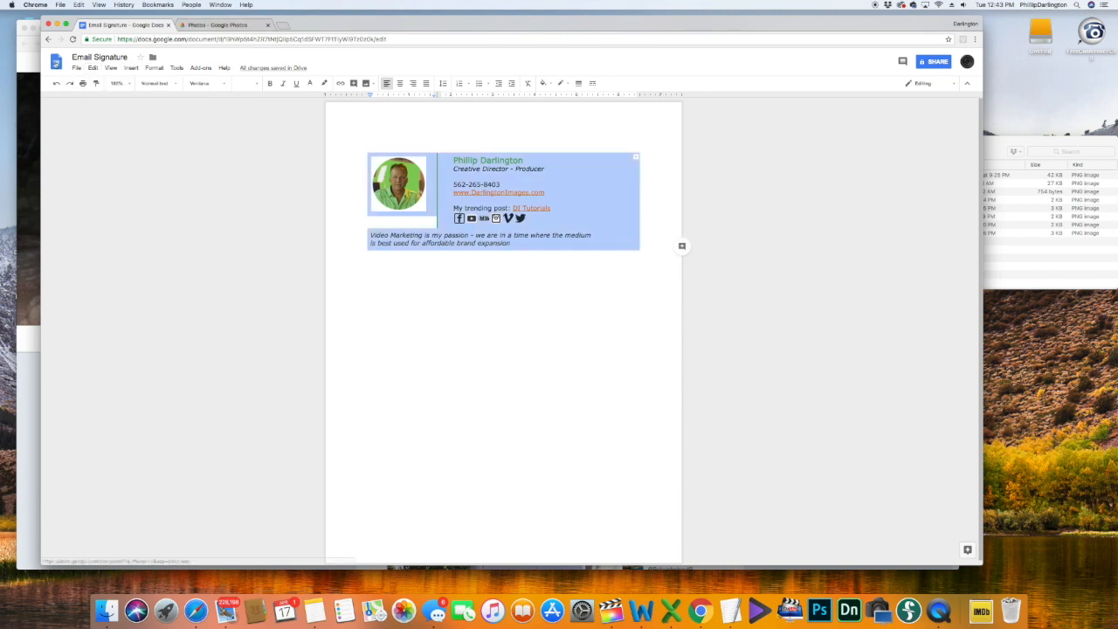
Leave the document, switch to Gmail and open its general settings at the Signature section
left_click(49, 39)
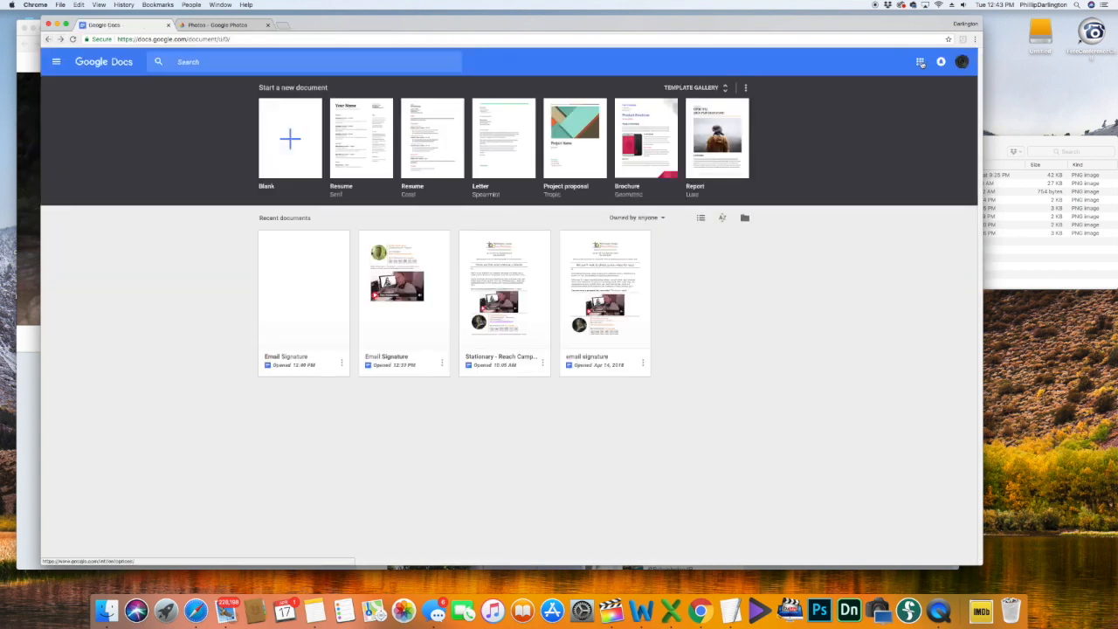
left_click(922, 62)
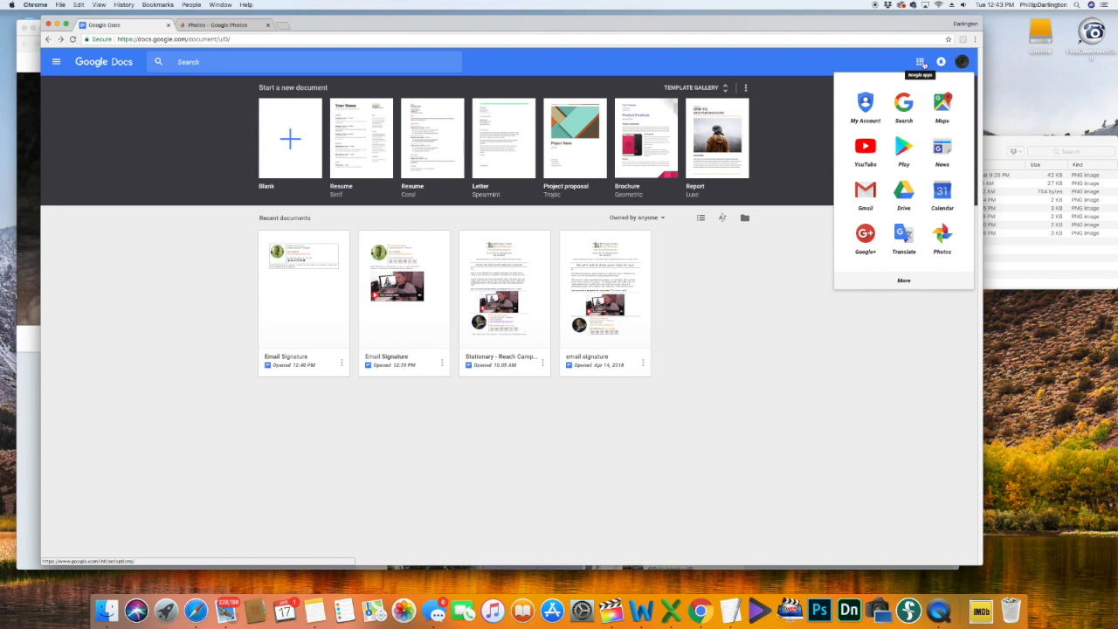
left_click(865, 192)
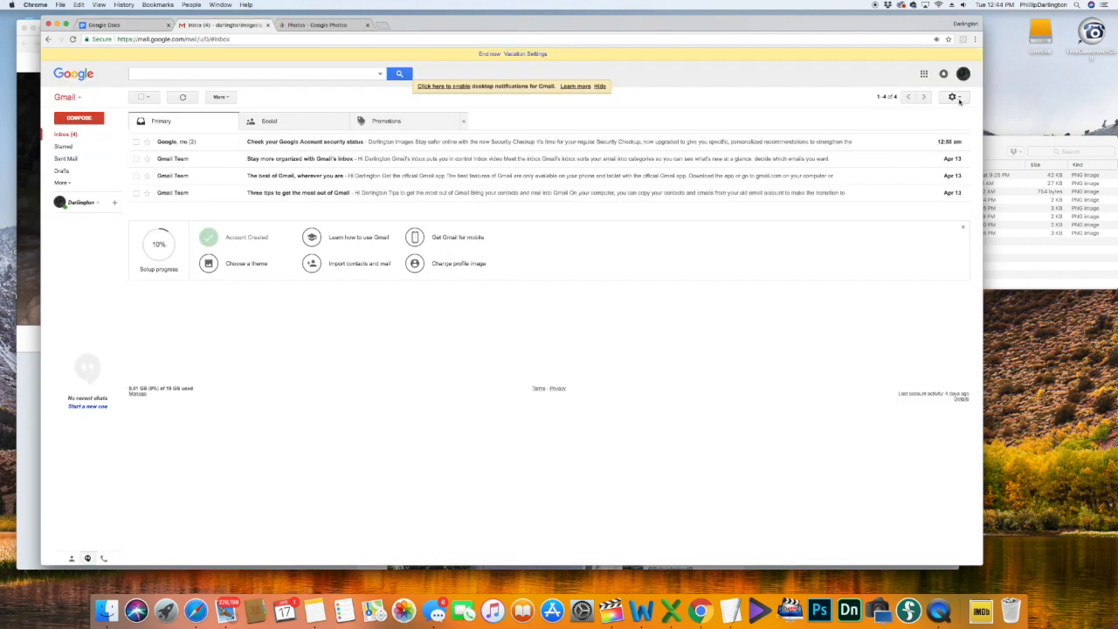
left_click(958, 99)
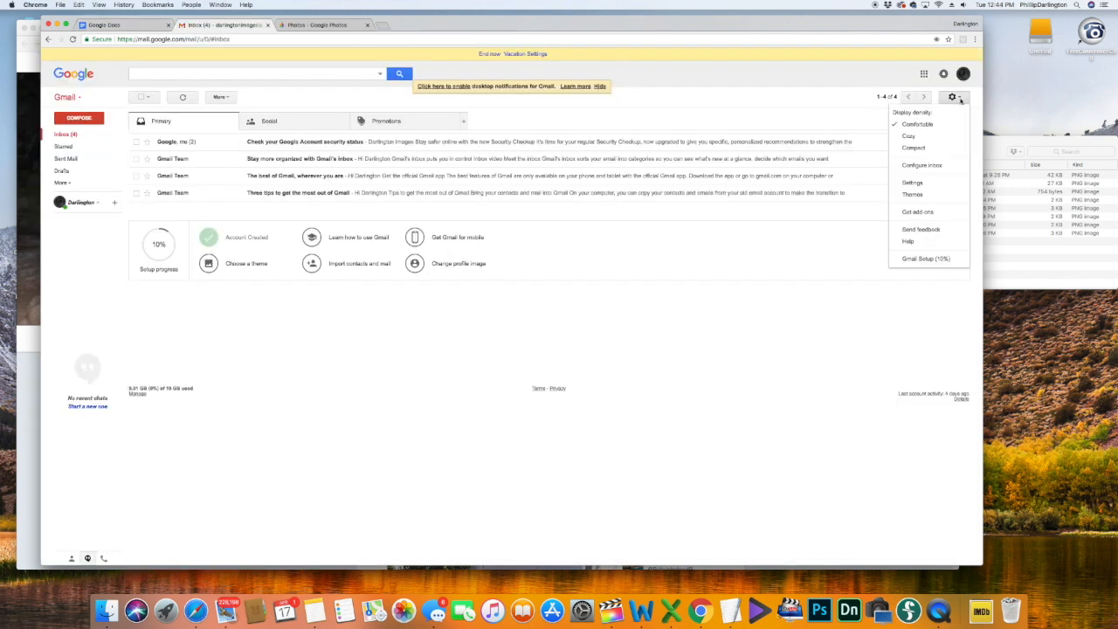
left_click(919, 184)
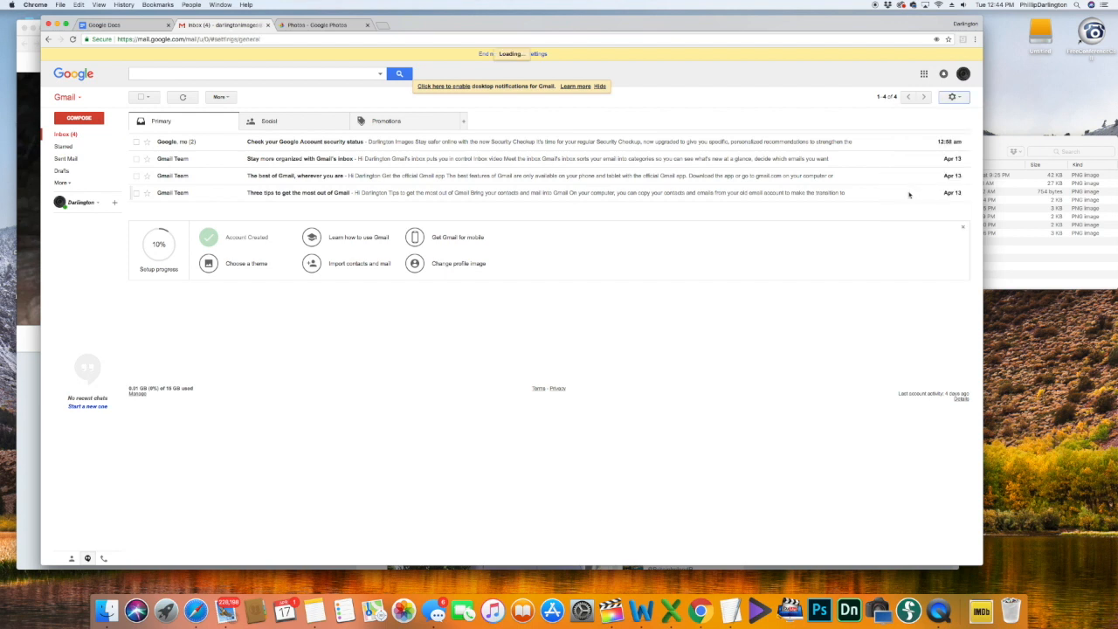
scroll(547, 378, "down", 10)
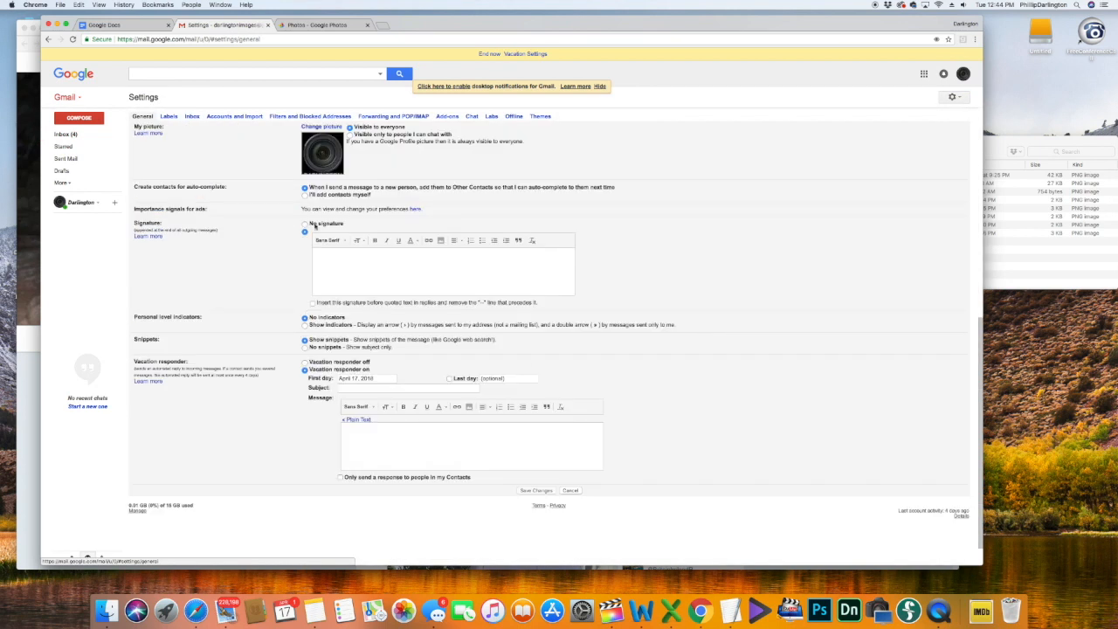
Paste the copied signature table into Gmail's signature box and save the settings changes
left_click(350, 266)
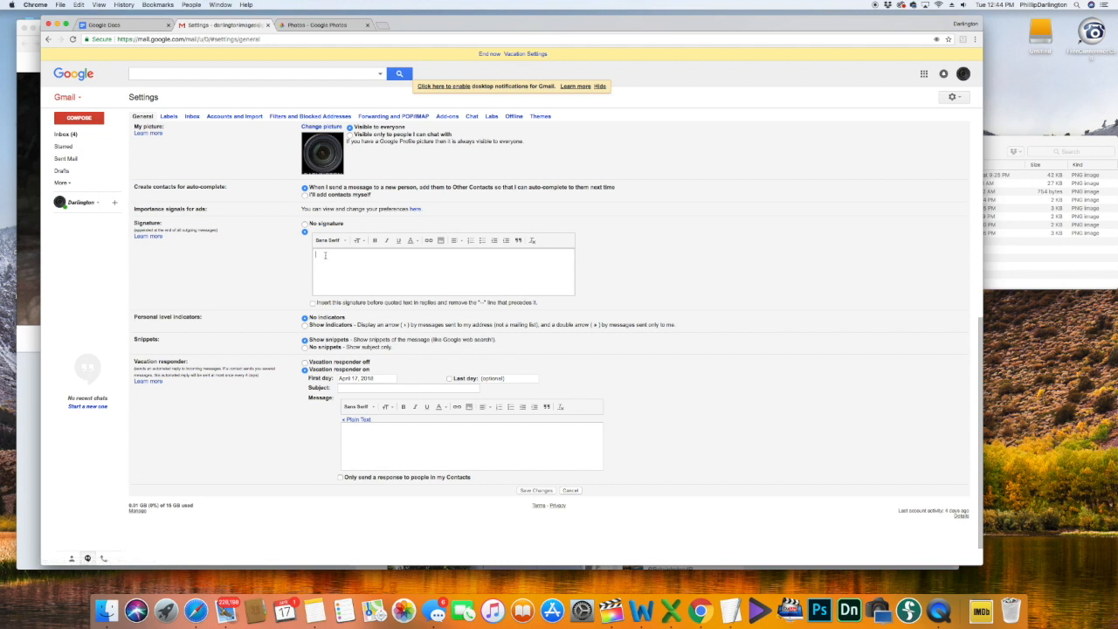
right_click(325, 255)
left_click(424, 287)
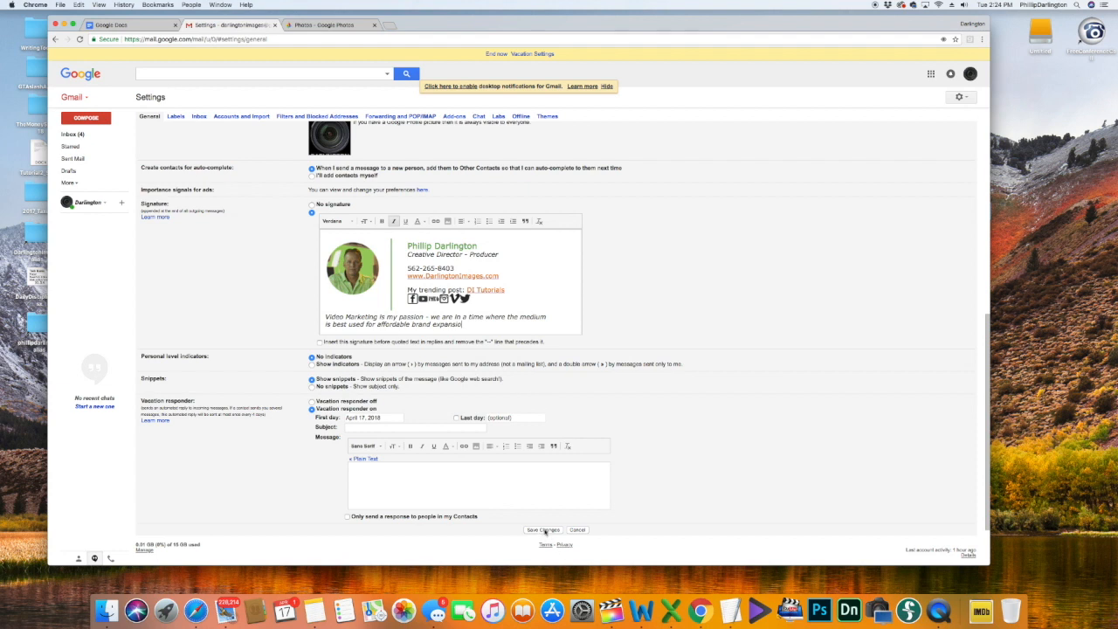
left_click(537, 462)
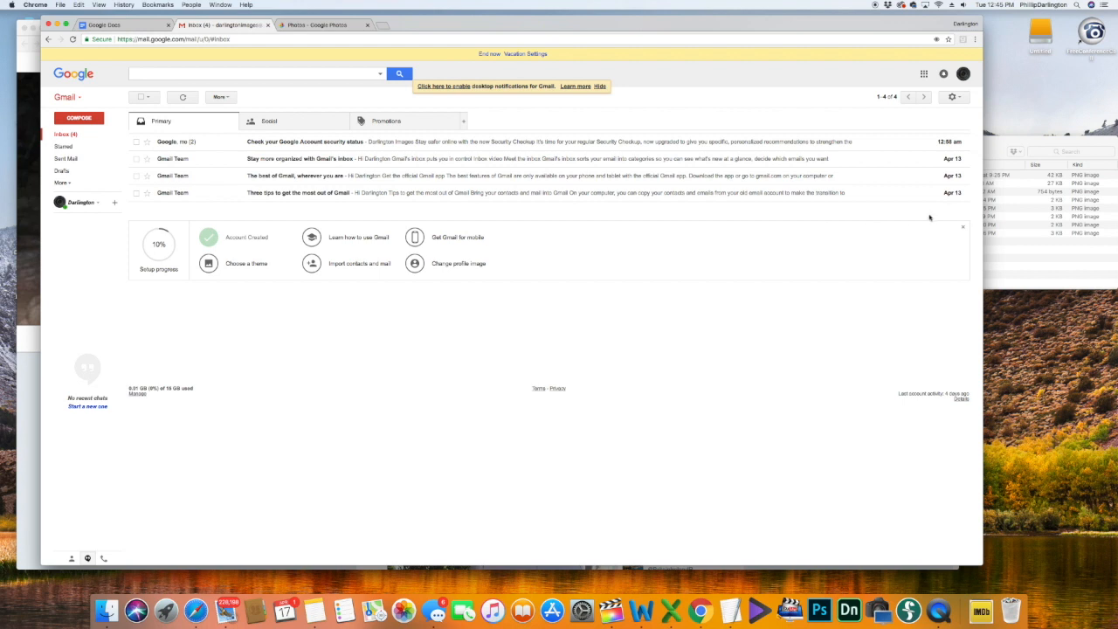
Compose and send a message to your own account with subject "New Email" and body "This a new email for you", keeping the signature
left_click(78, 117)
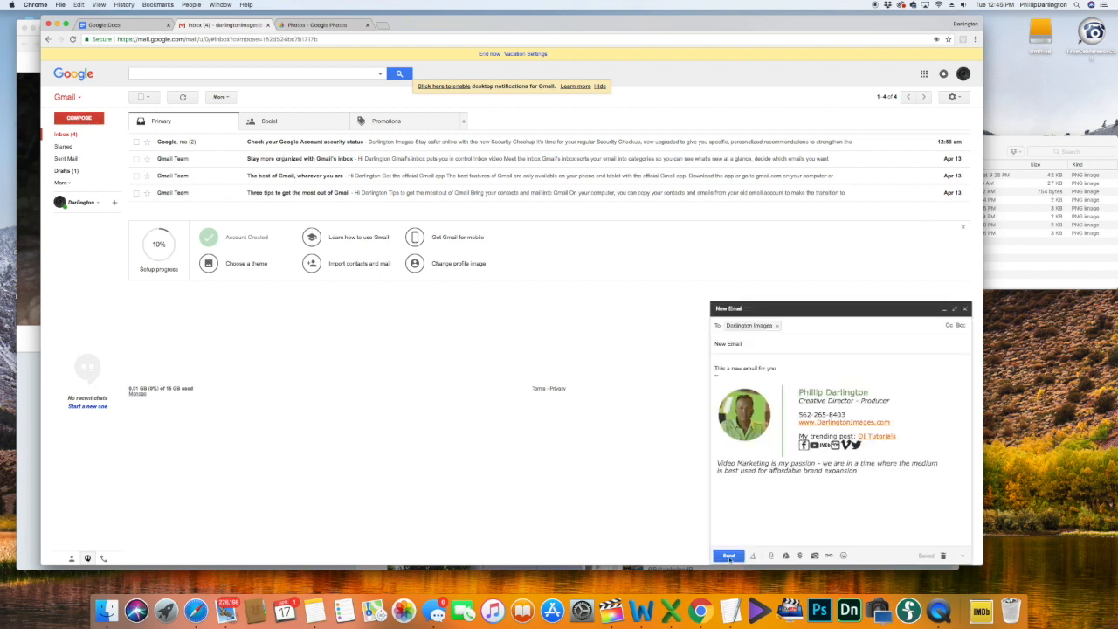
left_click(729, 556)
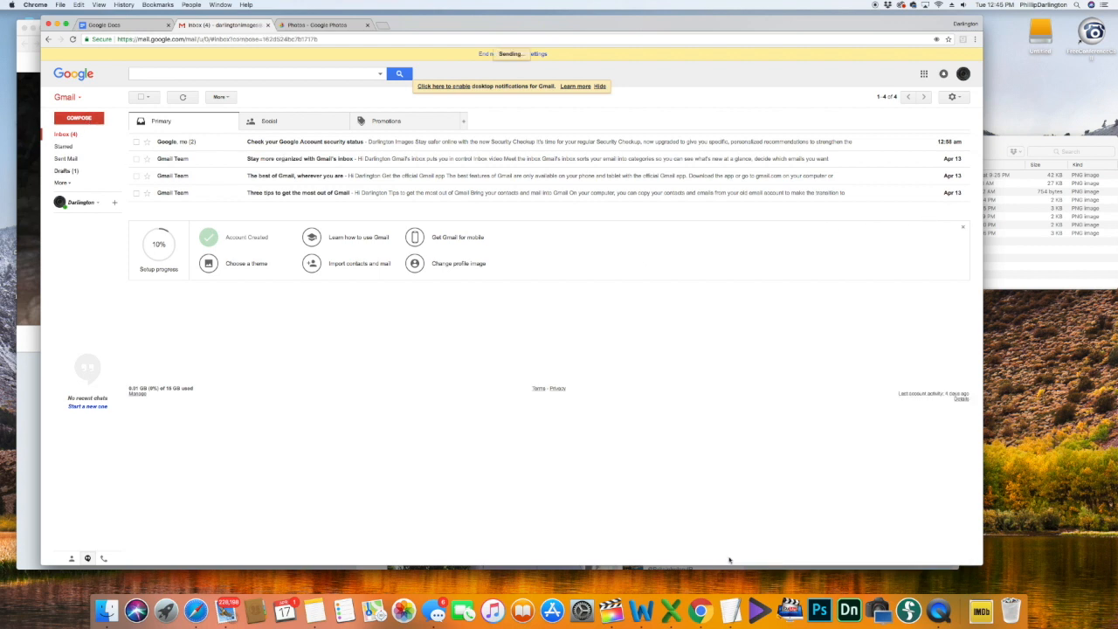
Open the sent "New Email" message and test the signature's Instagram icon link, closing the profile page after viewing it
left_click(67, 158)
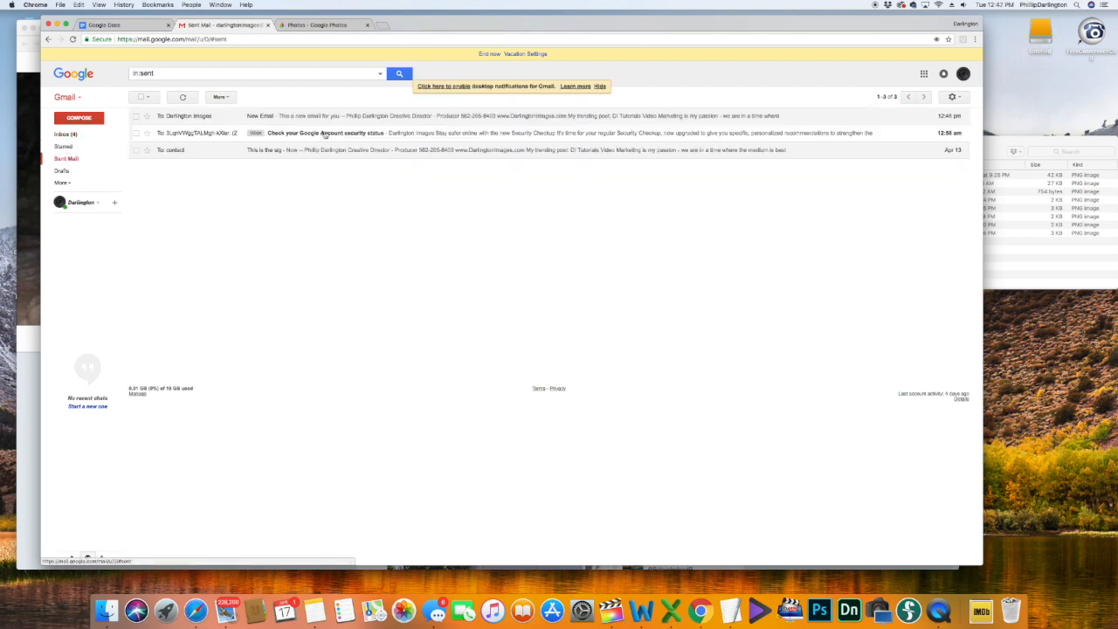
left_click(325, 117)
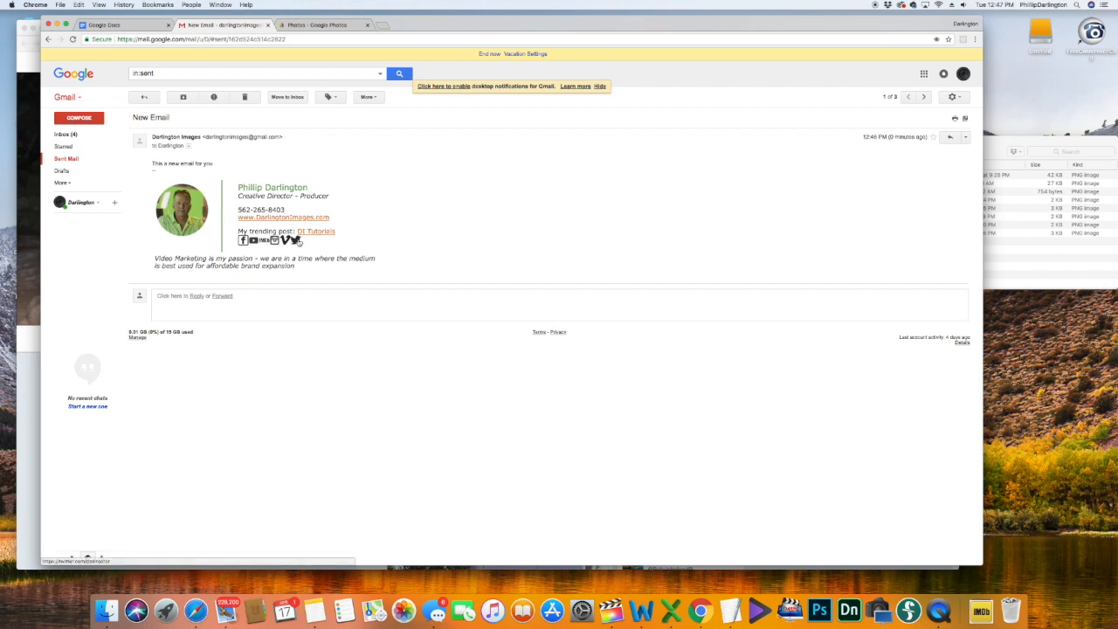
left_click(274, 242)
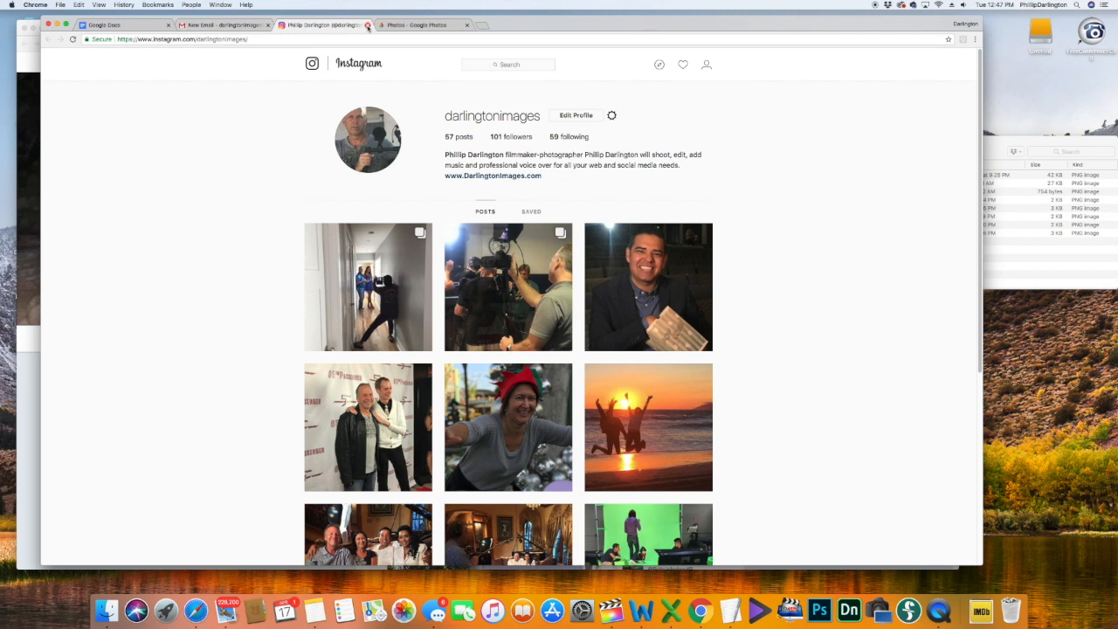
left_click(367, 26)
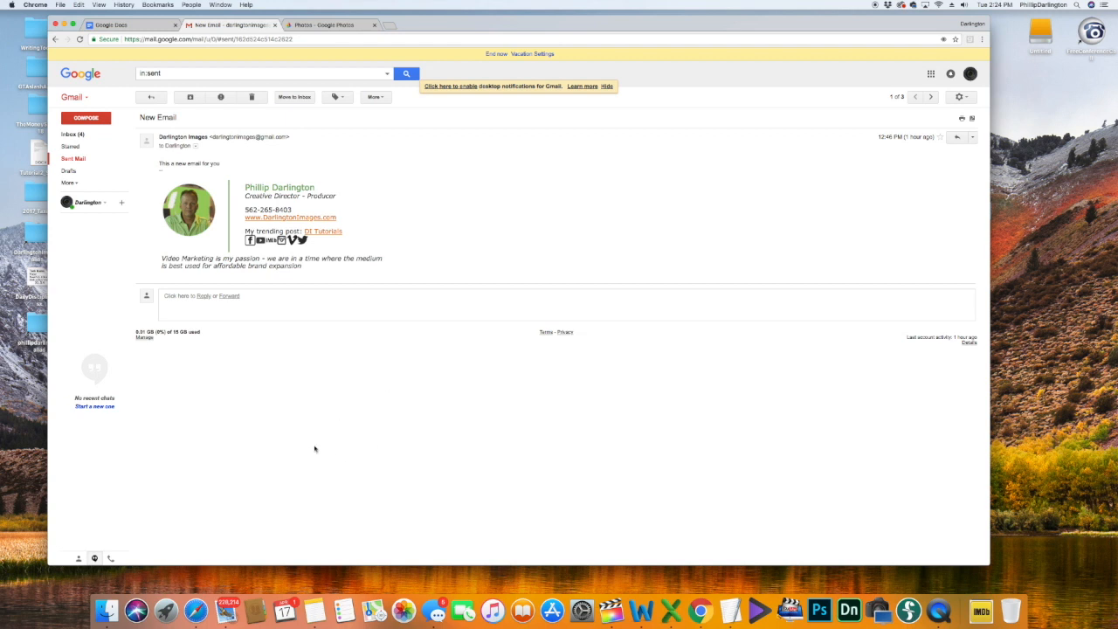
Switch to Google Docs and open the most recent Email Signature document
left_click(114, 25)
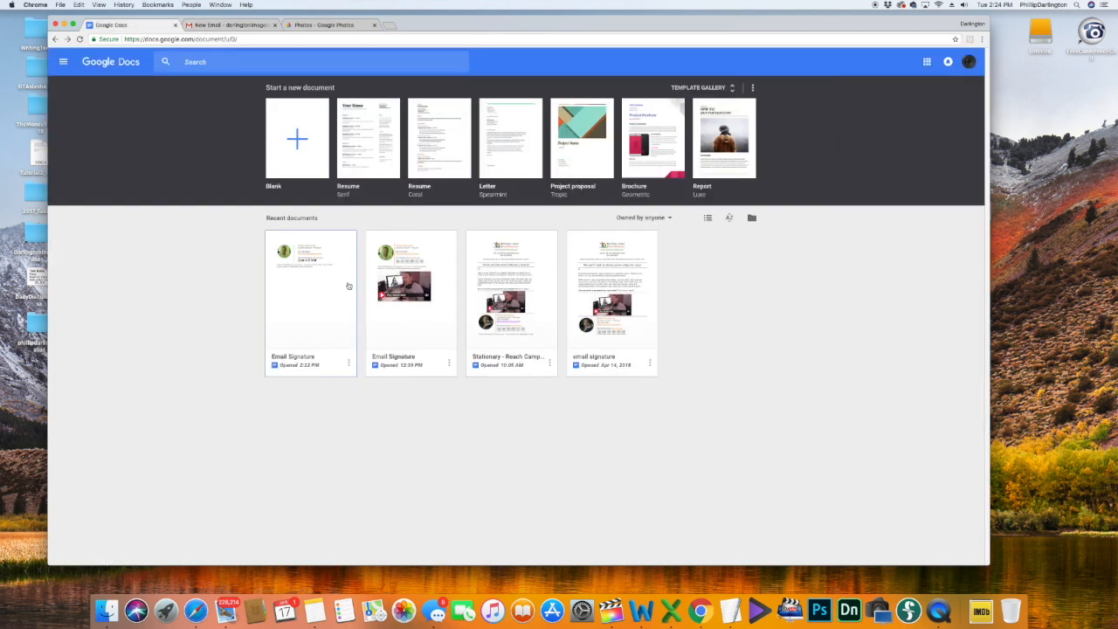
left_click(314, 274)
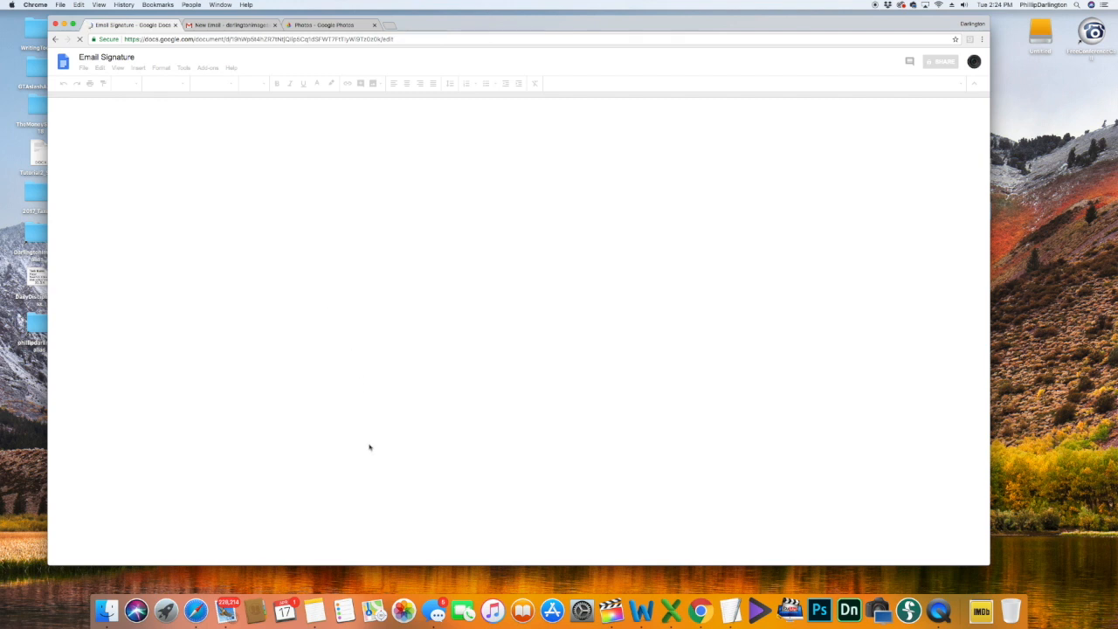